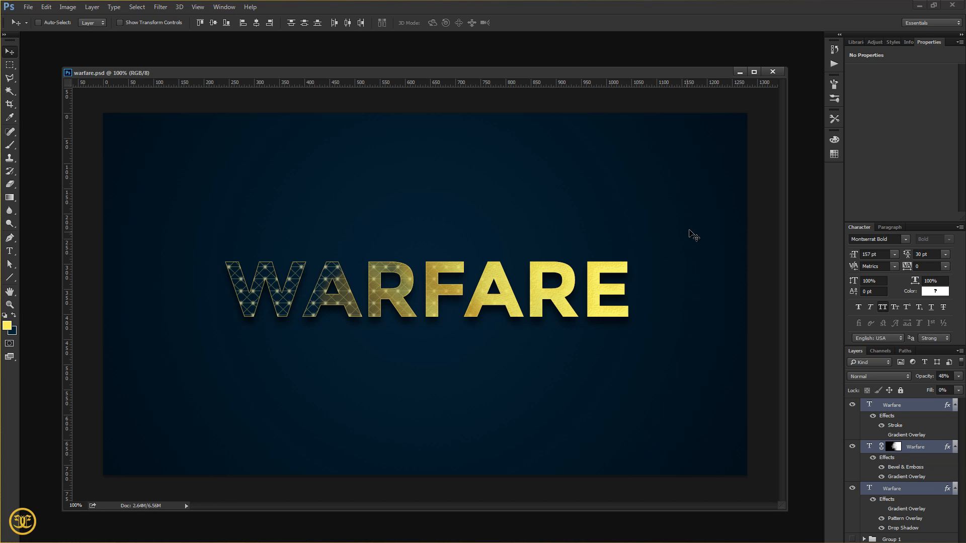
Minimize warfare.psd, create a new 1280 × 720 pixel RGB document at 72 pixels/inch with a white background, and reposition and enlarge its window.
click(740, 72)
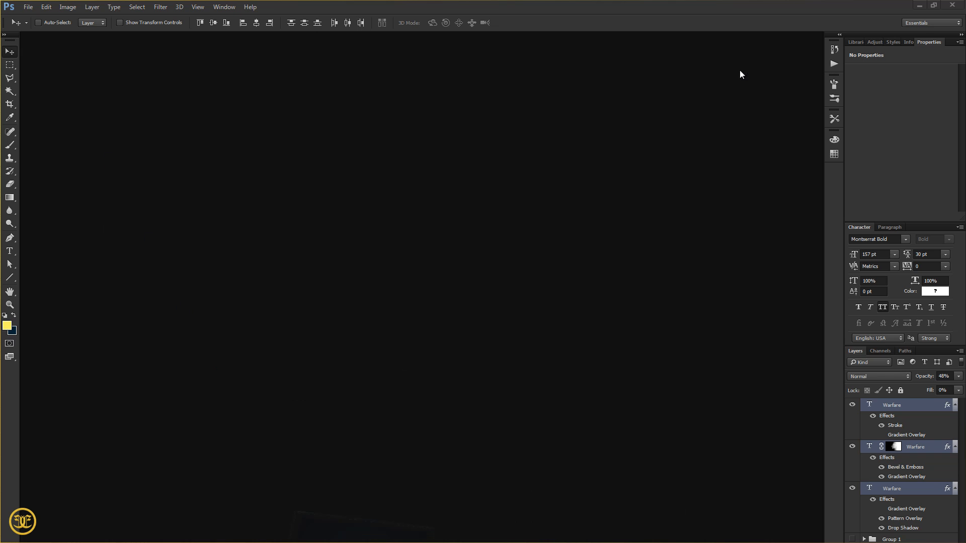
click(28, 7)
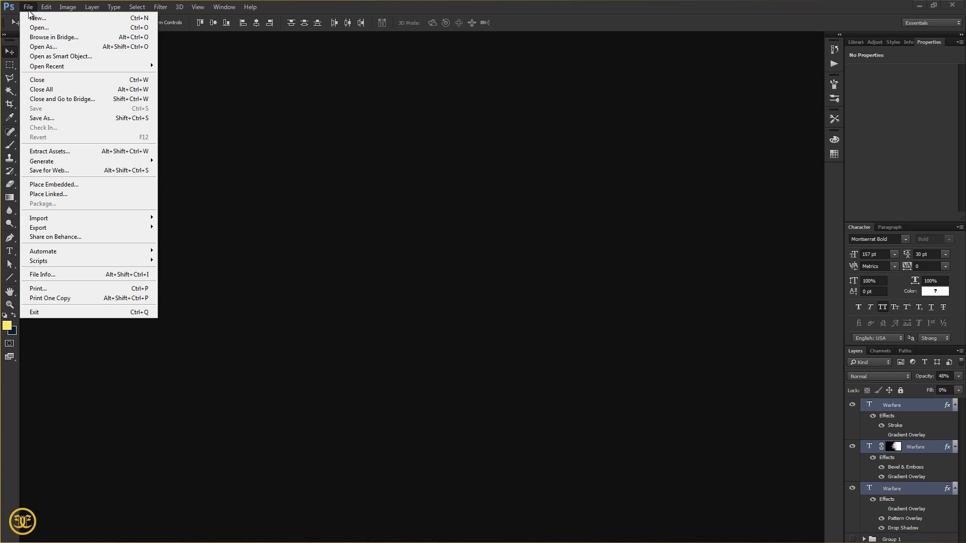
click(38, 18)
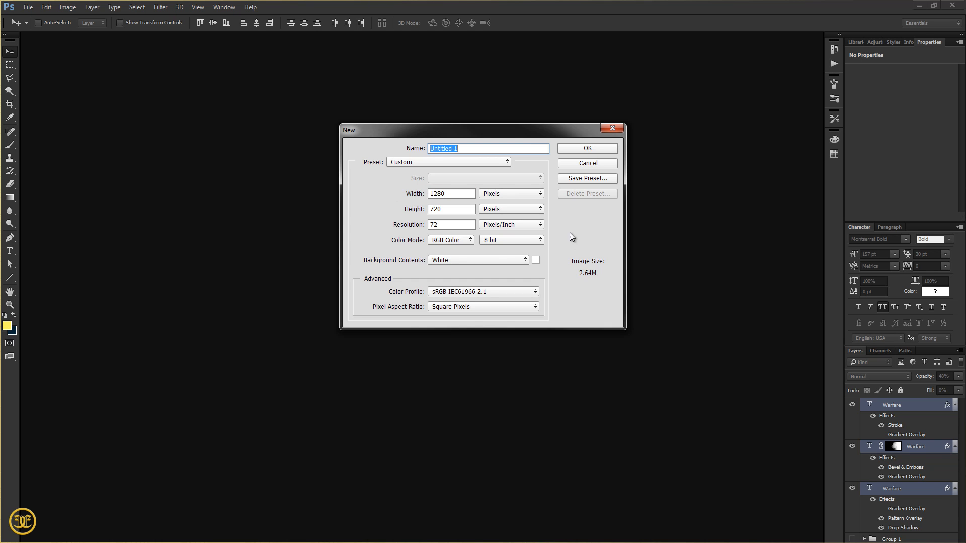
click(582, 147)
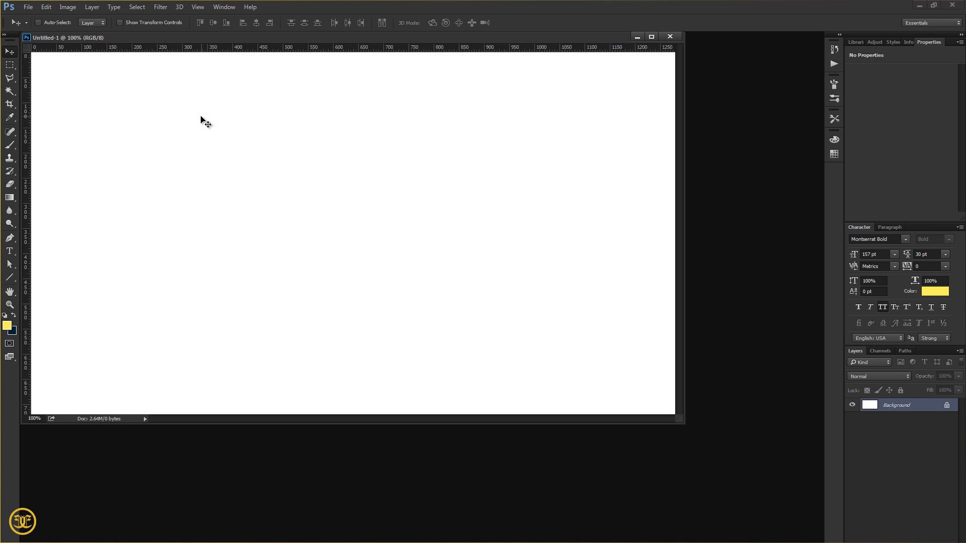
drag(185, 41, 212, 82)
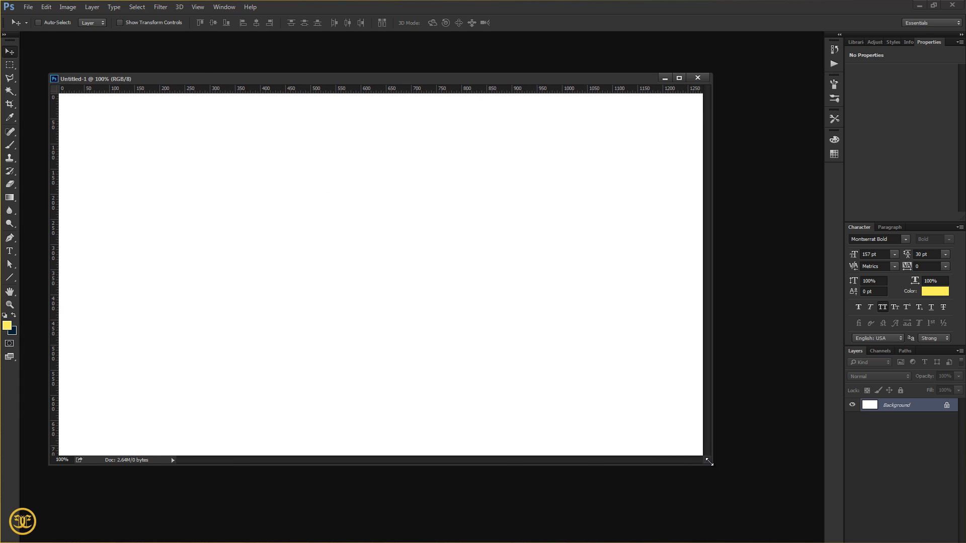
drag(708, 460, 804, 526)
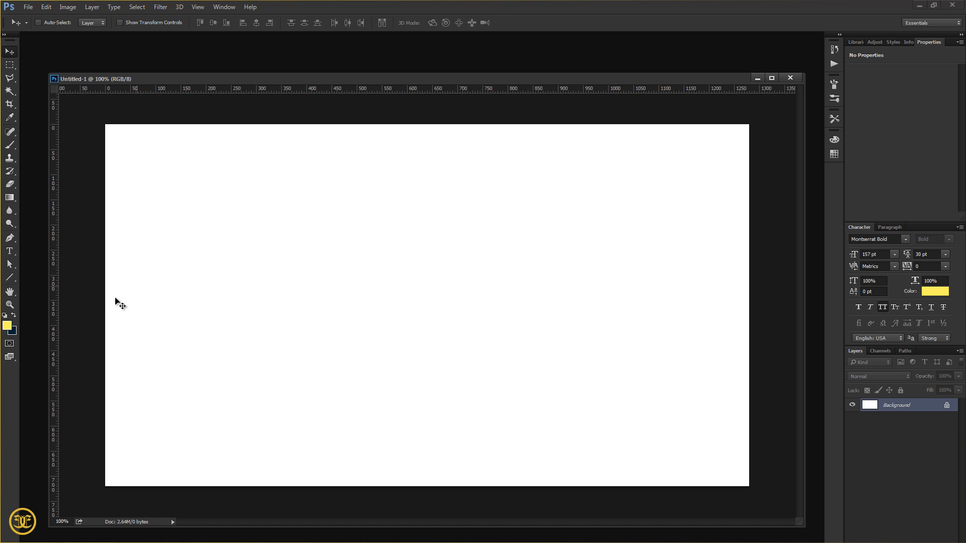
Set the foreground colour to dark blue 062233.
click(10, 327)
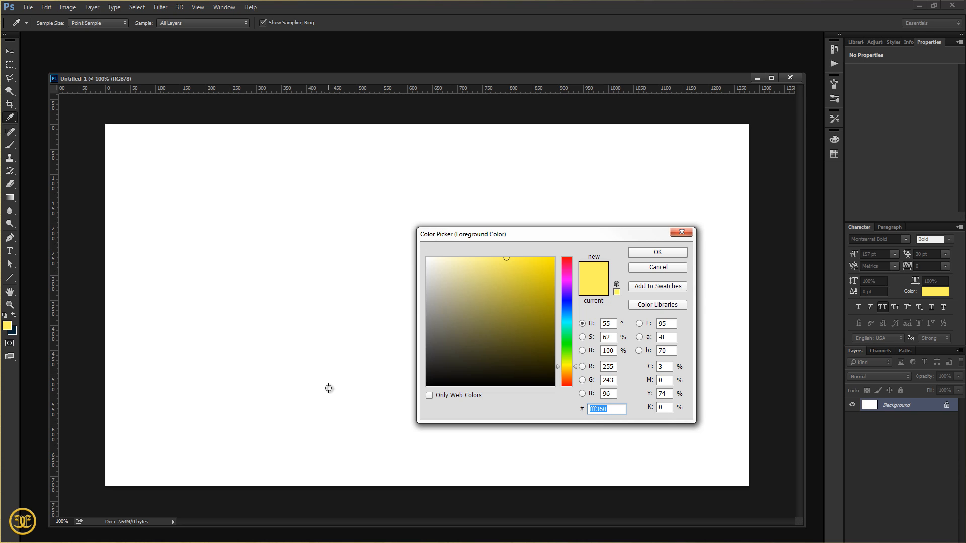
text(06)
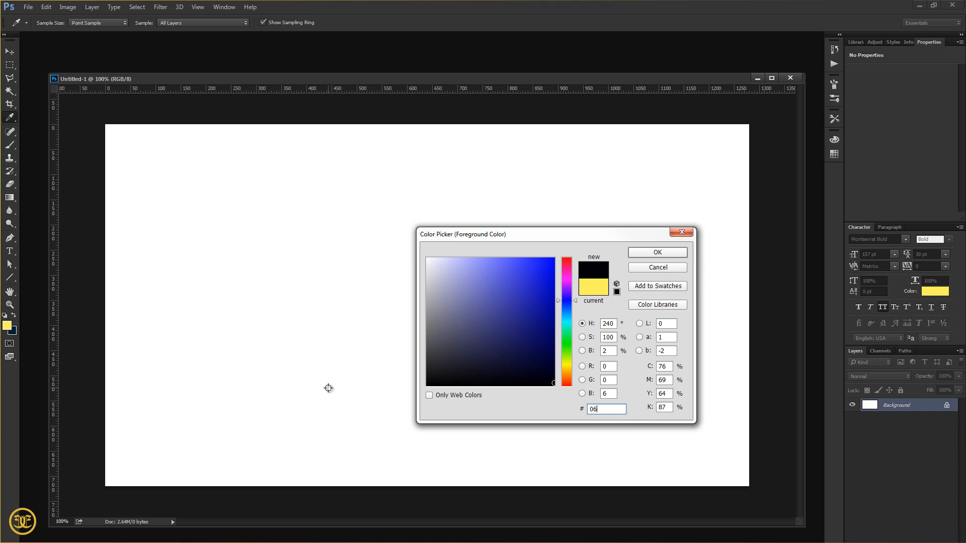
text(2233)
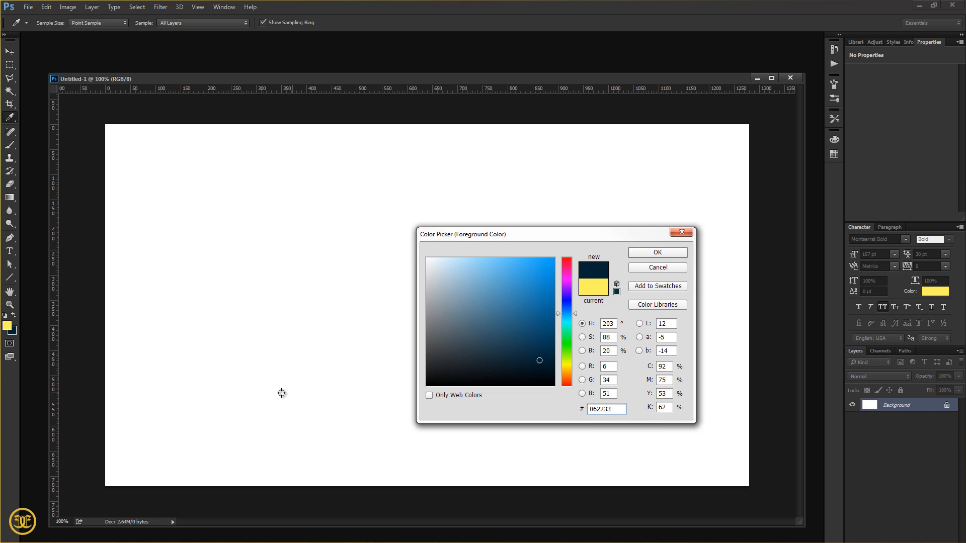
click(638, 257)
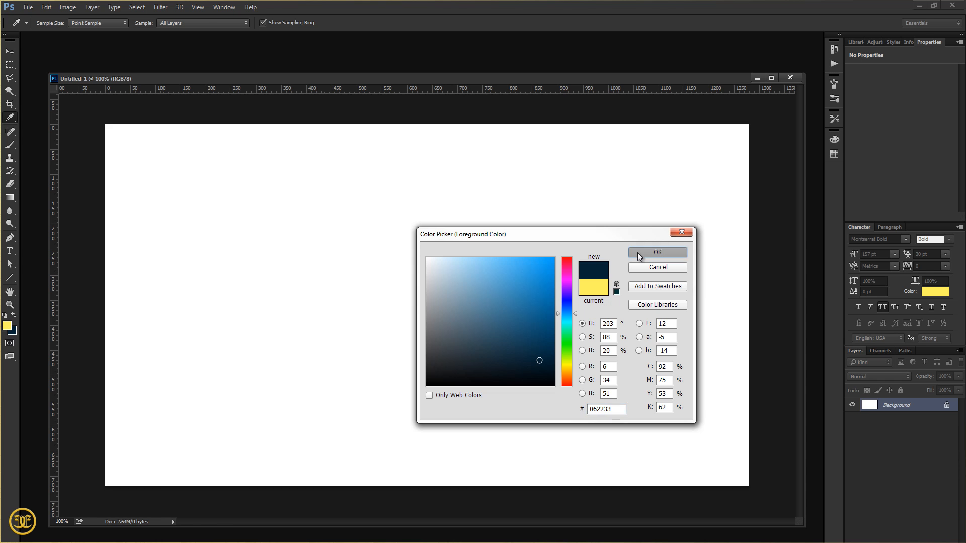
Set the background colour to the darker blue 00111b.
click(14, 334)
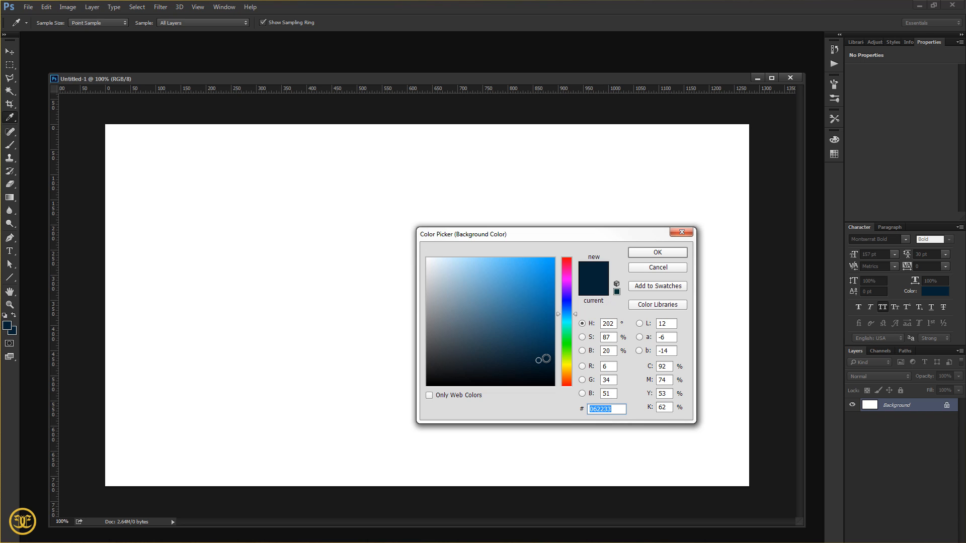
text(00)
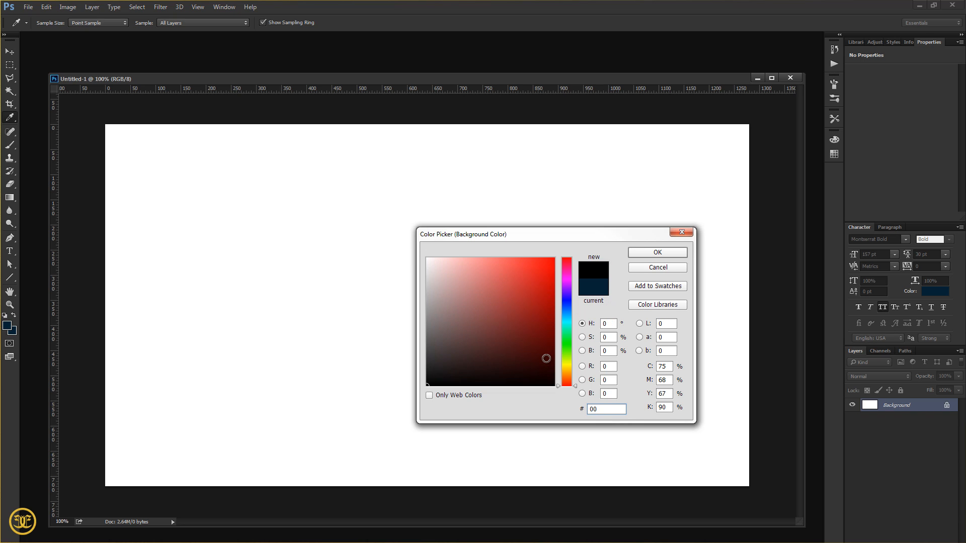
text(111)
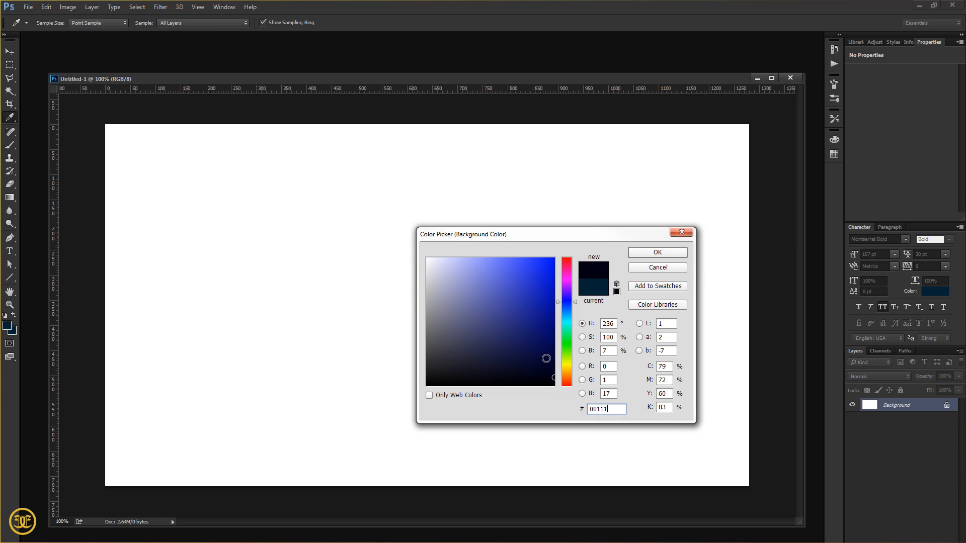
text(b)
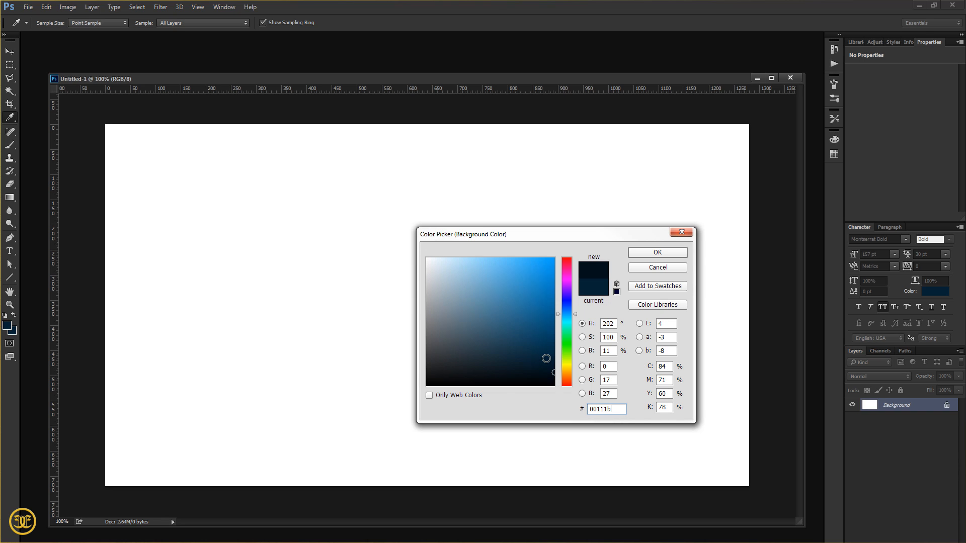
click(669, 256)
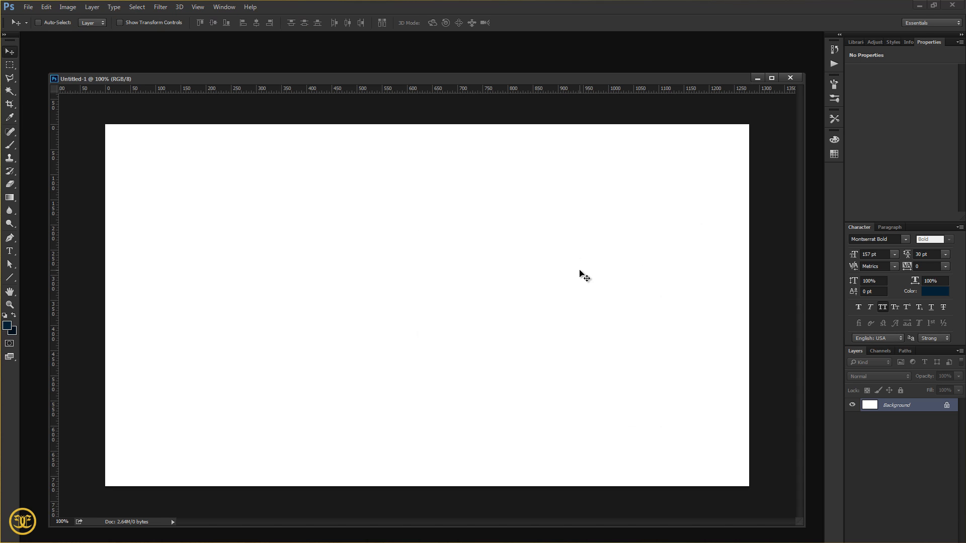
Fill the Background layer with a radial Foreground to Background gradient running from the canvas centre to near its right edge.
click(8, 200)
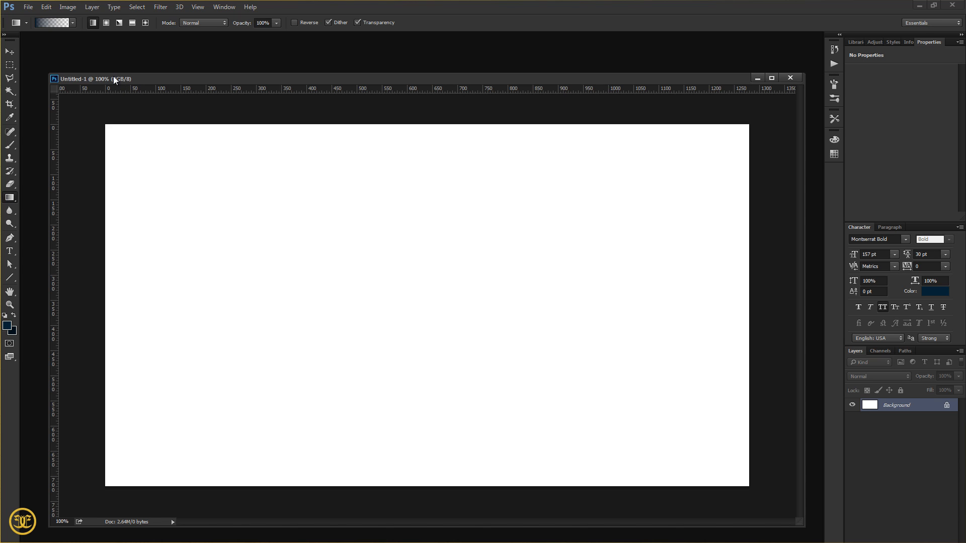
click(57, 26)
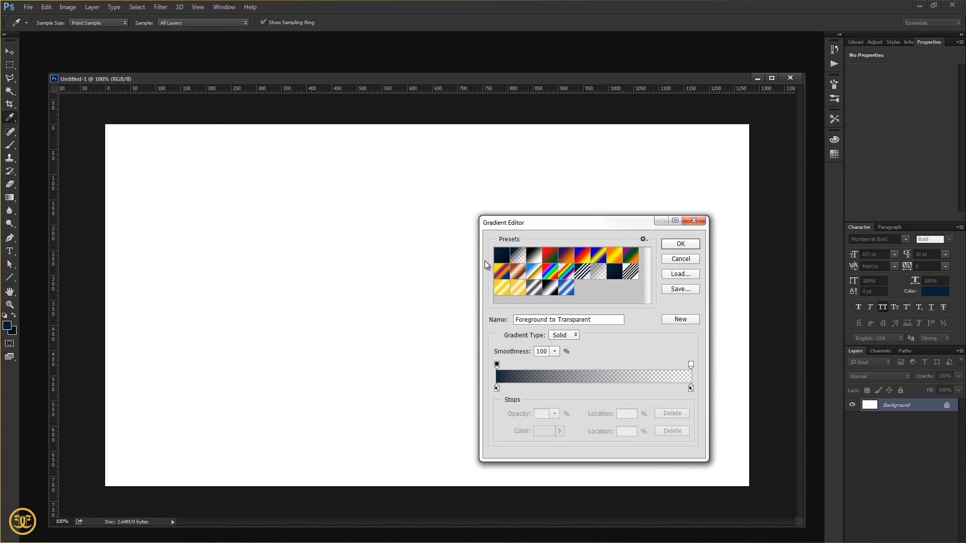
drag(501, 230, 443, 212)
click(444, 238)
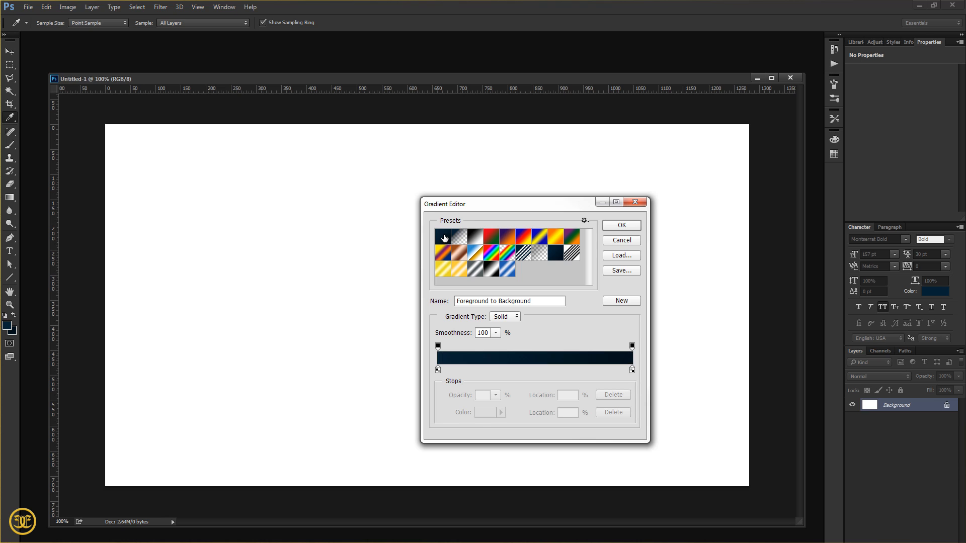
click(619, 228)
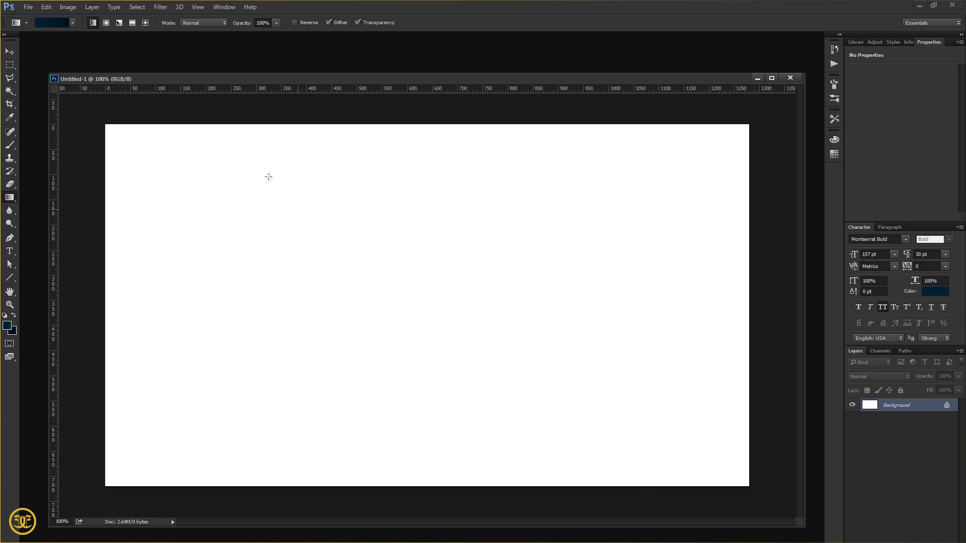
click(106, 24)
drag(436, 299, 728, 289)
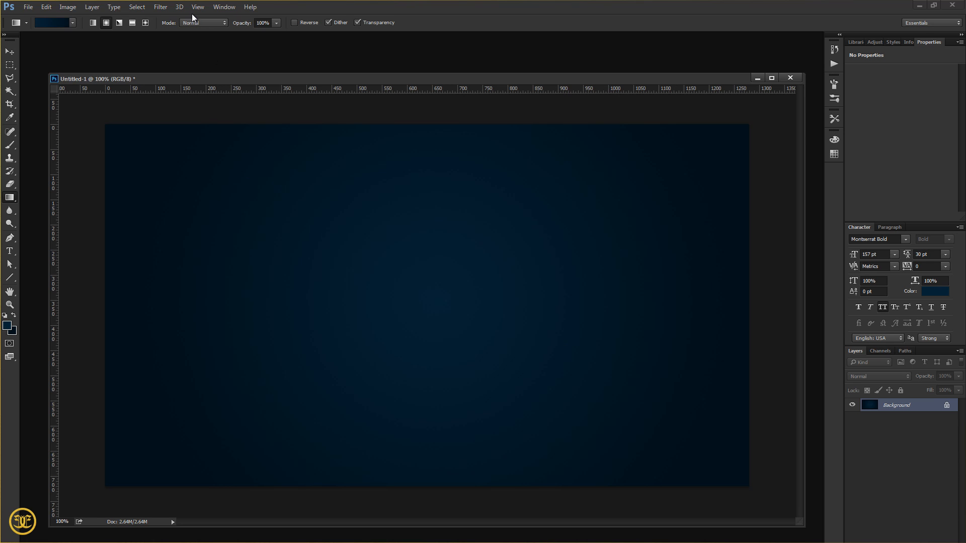
Apply the Add Noise filter to the Background layer with an amount of 2%, Gaussian distribution and Monochromatic enabled.
click(162, 8)
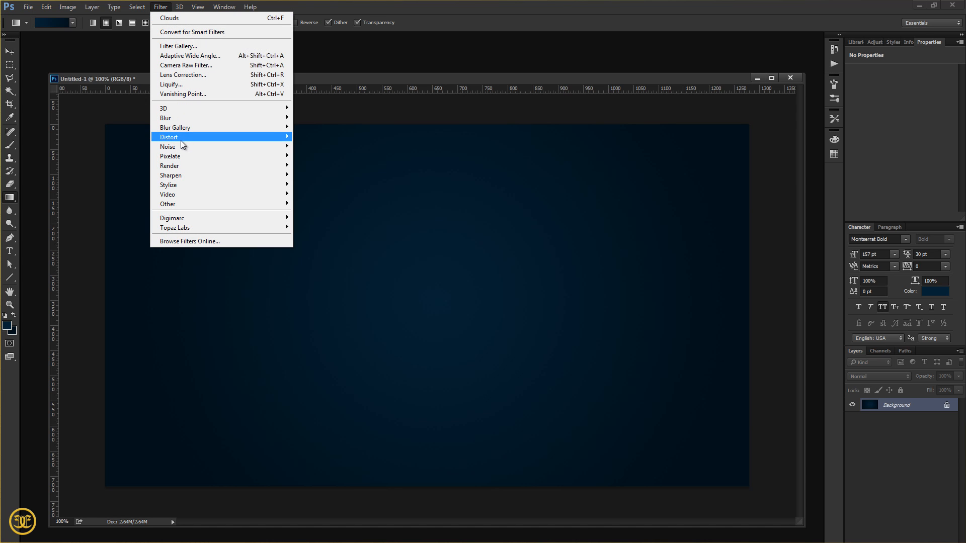
mouse_move(180, 149)
click(132, 147)
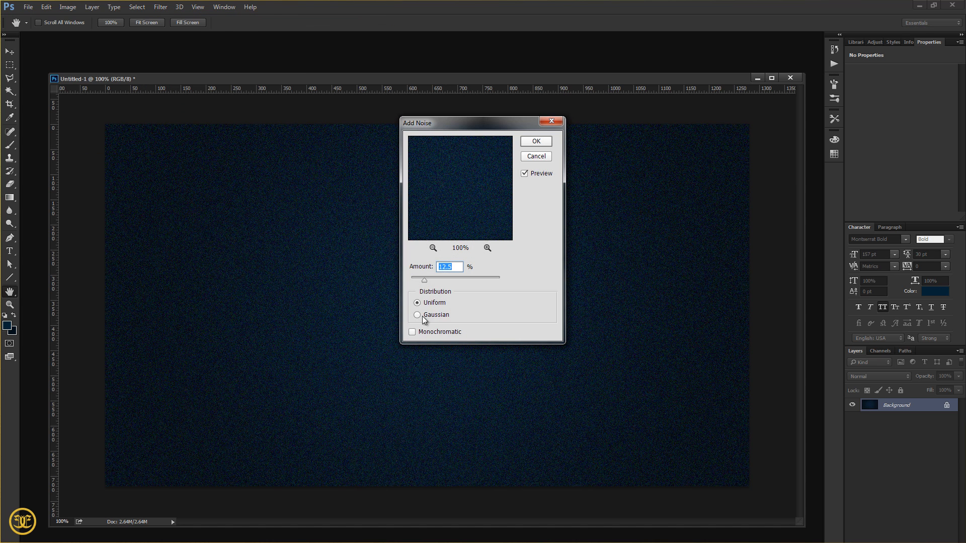
text(3)
click(436, 315)
click(437, 333)
double_click(446, 268)
text(2)
click(536, 142)
key(g)
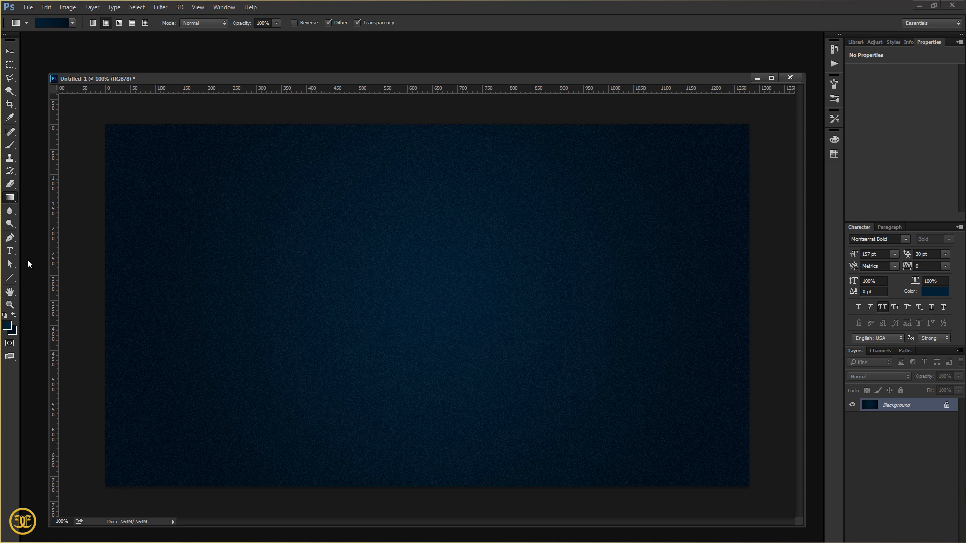
Add the text WARFARE to the canvas in Montserrat Bold at 157 pt.
click(9, 251)
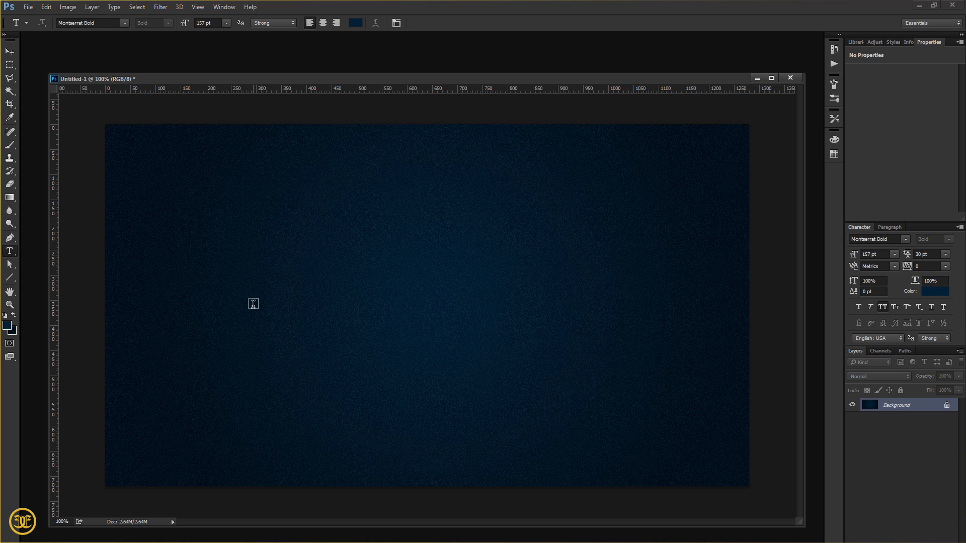
click(238, 292)
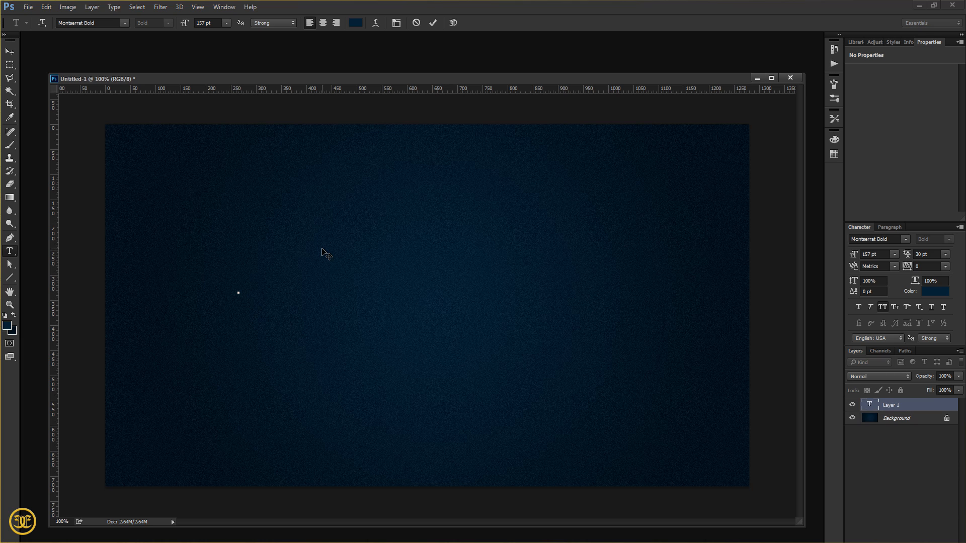
text(WARE)
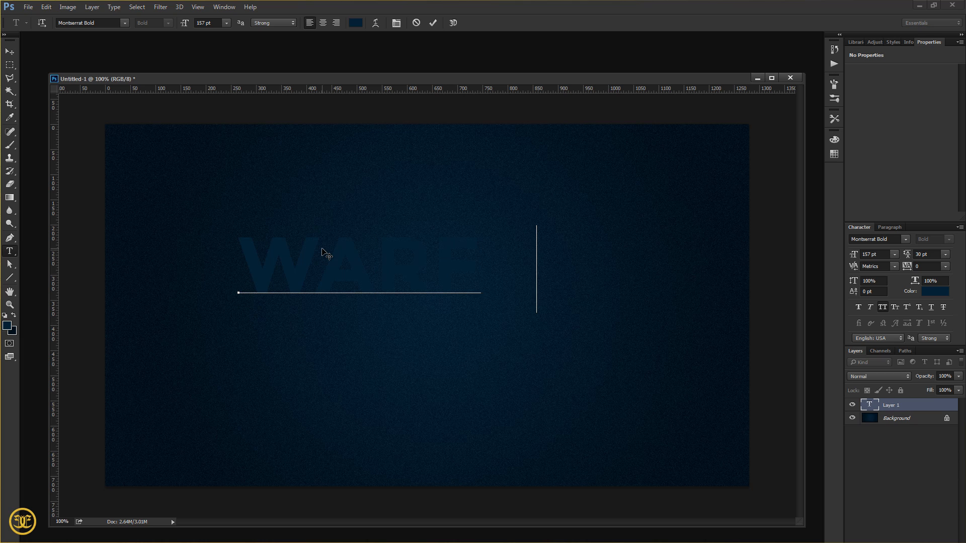
double_click(322, 252)
click(322, 252)
text(ARFARE)
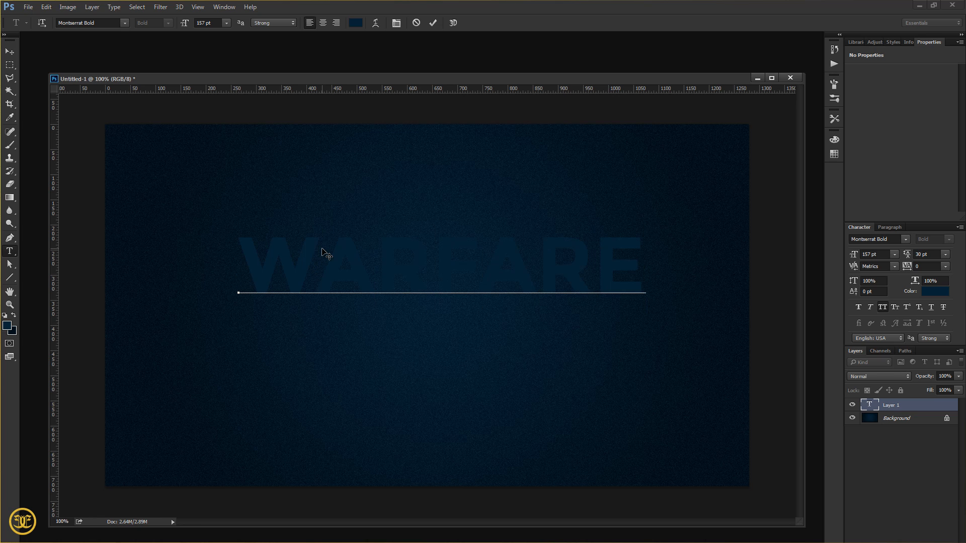
Change the colour of the whole WARFARE text to white, ffffff.
key(ctrl+a)
click(355, 23)
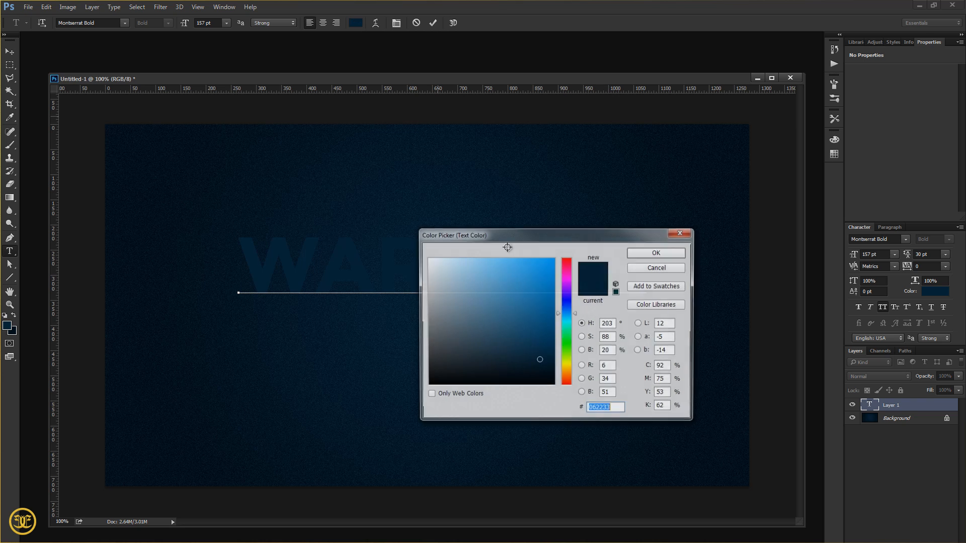
text(ffffff)
click(657, 252)
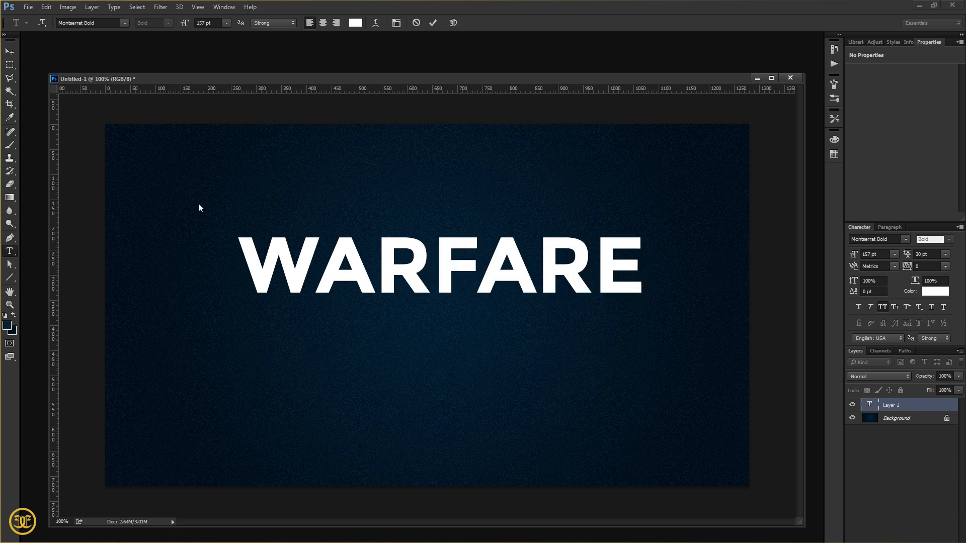
Commit the text and nudge the WARFARE layer left and down until it sits centred on the canvas.
click(10, 53)
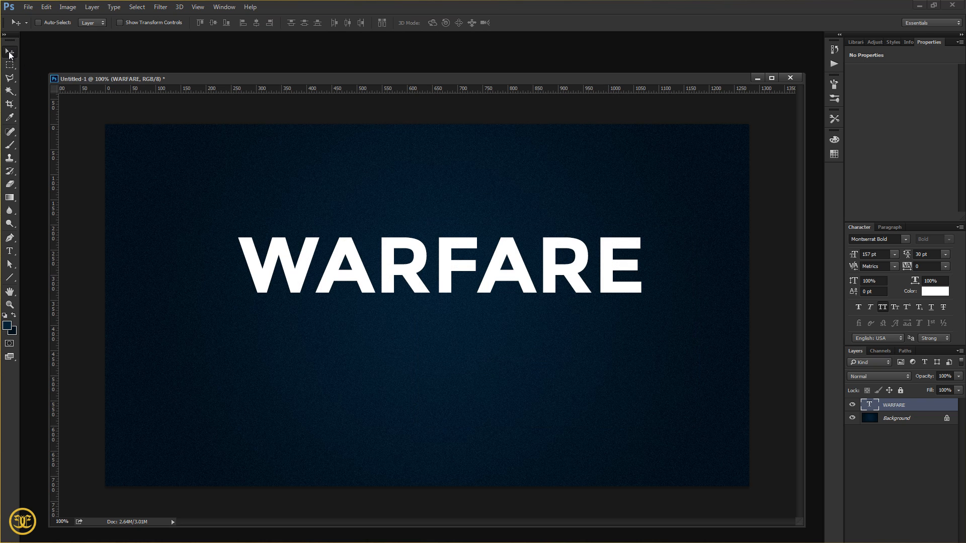
key(shift+Left)
key(shift+Left)
key(shift+Left)
key(shift+Left)
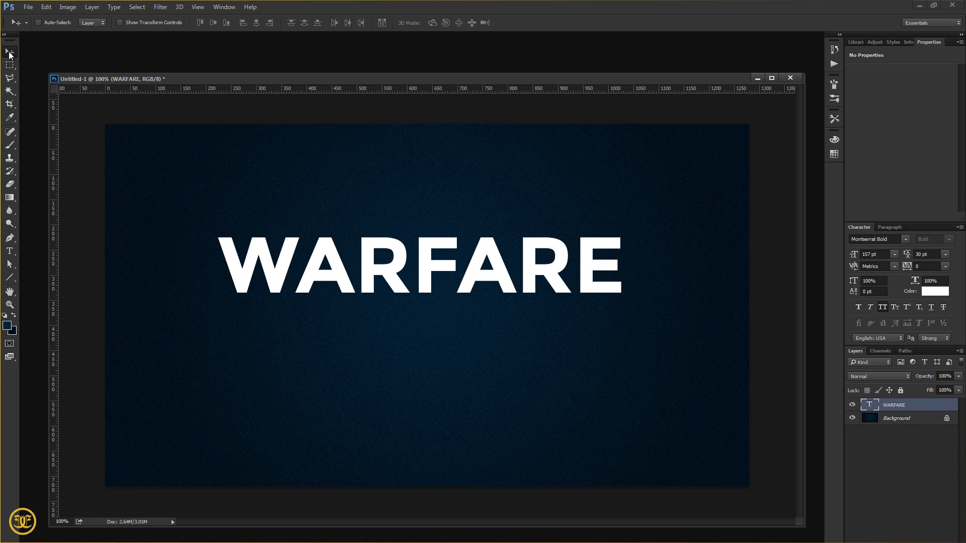
key(shift+Down)
key(shift+Down)
key(shift+Down)
key(shift+Down)
key(shift+Down)
key(Right)
key(Right)
key(Right)
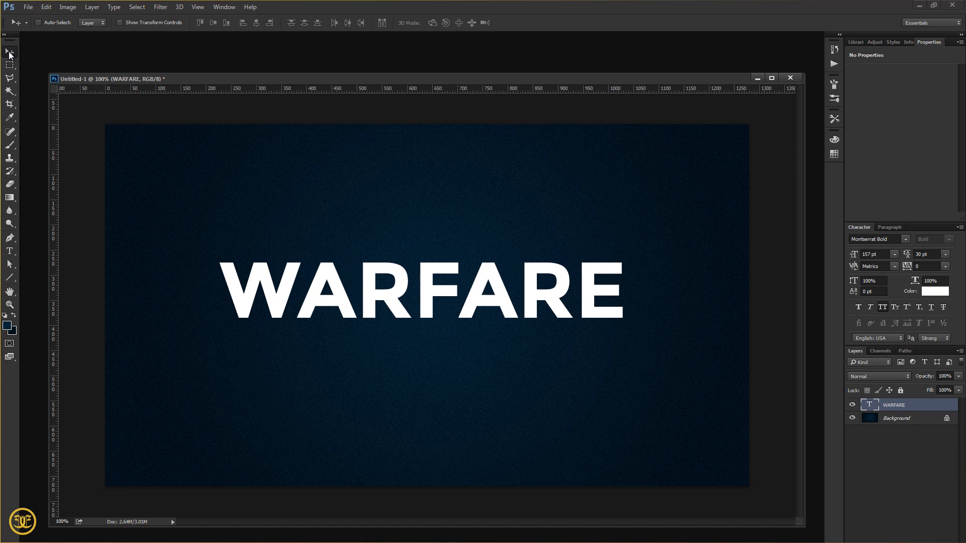
key(Down)
key(Down)
key(Down)
key(Right)
key(Right)
key(Right)
key(Right)
key(Right)
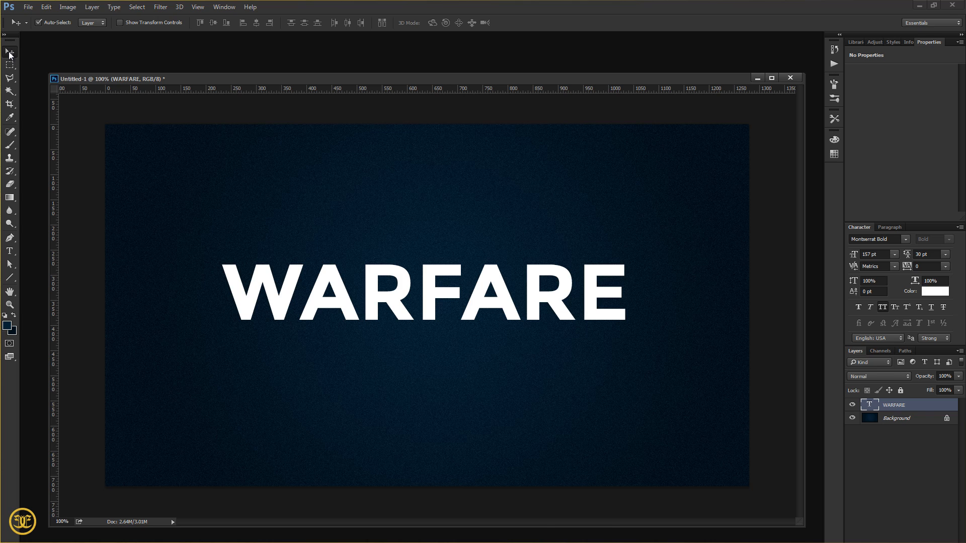
Duplicate the WARFARE text layer twice and detach the panel group from the window edge.
key(ctrl+j)
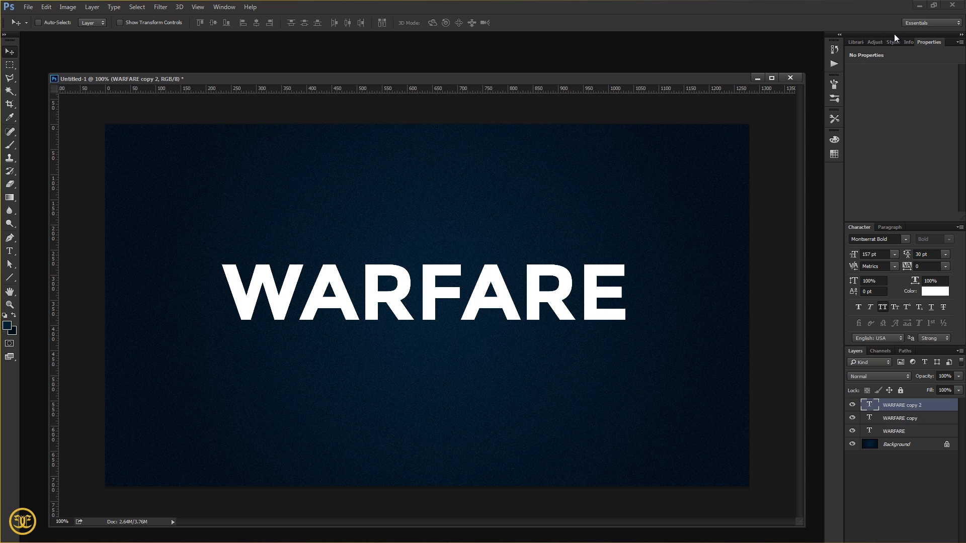
drag(893, 36, 873, 43)
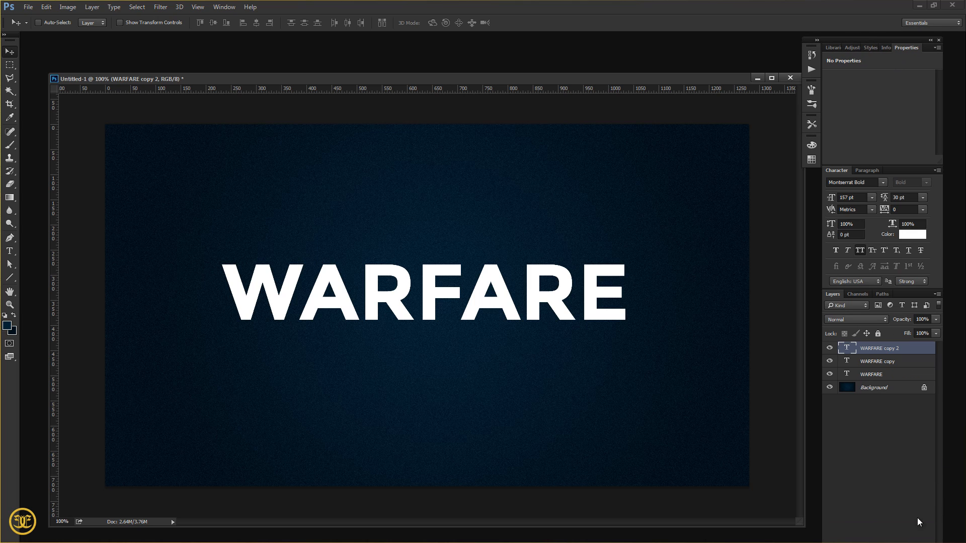
Resize and reposition the detached panel group, and hide the WARFARE and WARFARE copy layers.
drag(893, 542, 893, 535)
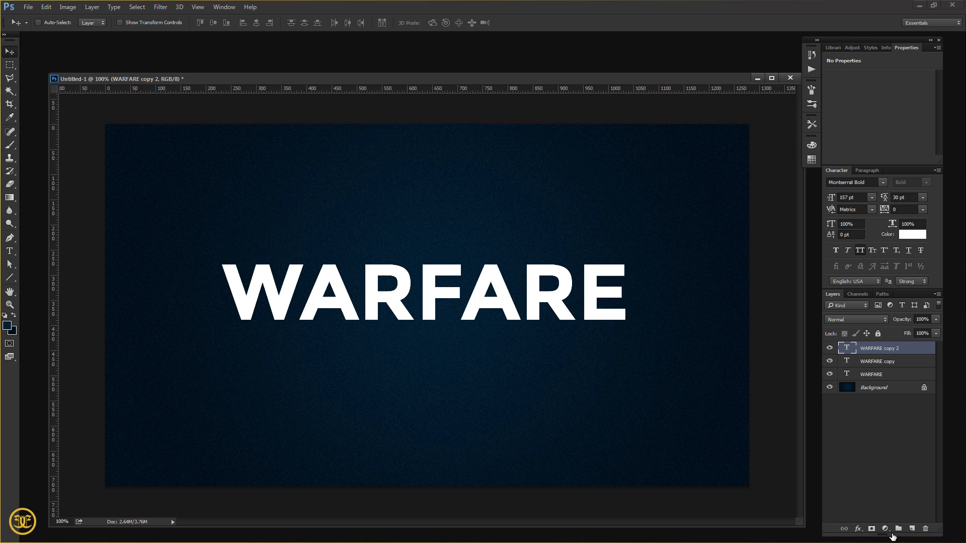
drag(874, 40, 886, 40)
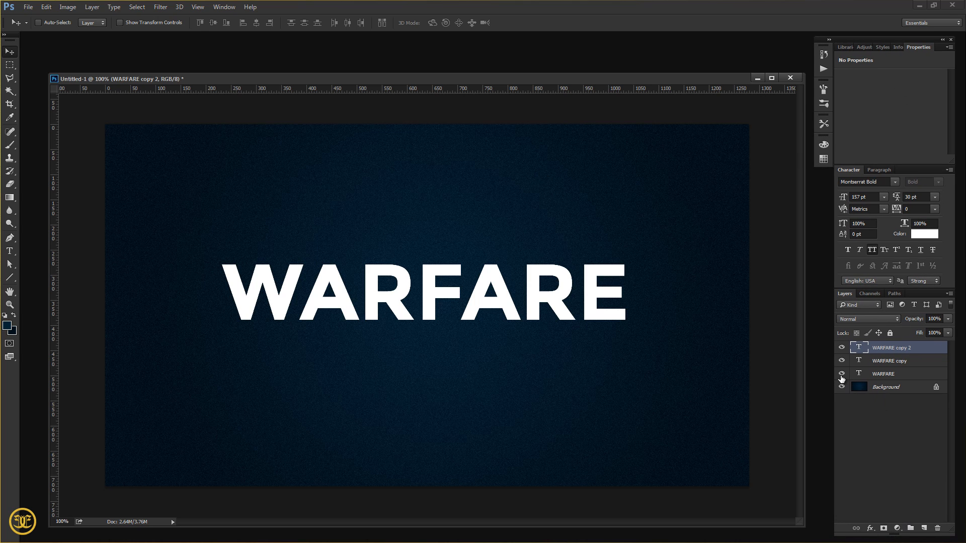
click(842, 374)
click(841, 361)
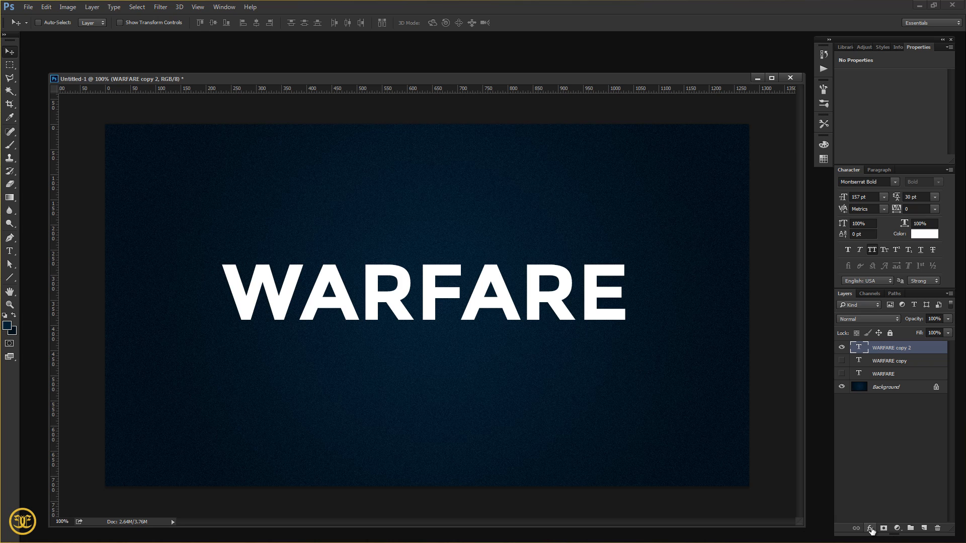
Add a 1 px inside stroke in yellow f7f76c to the WARFARE copy 2 layer.
click(872, 531)
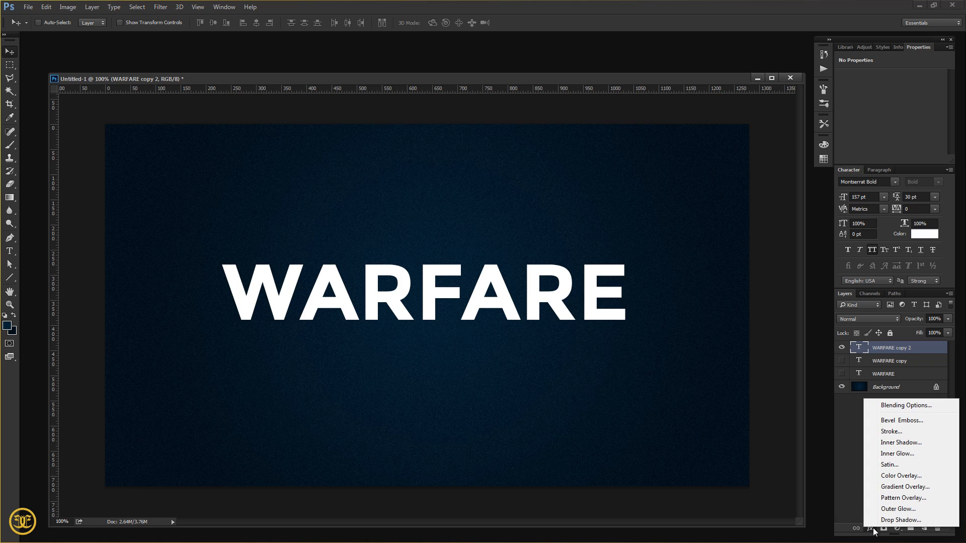
click(891, 432)
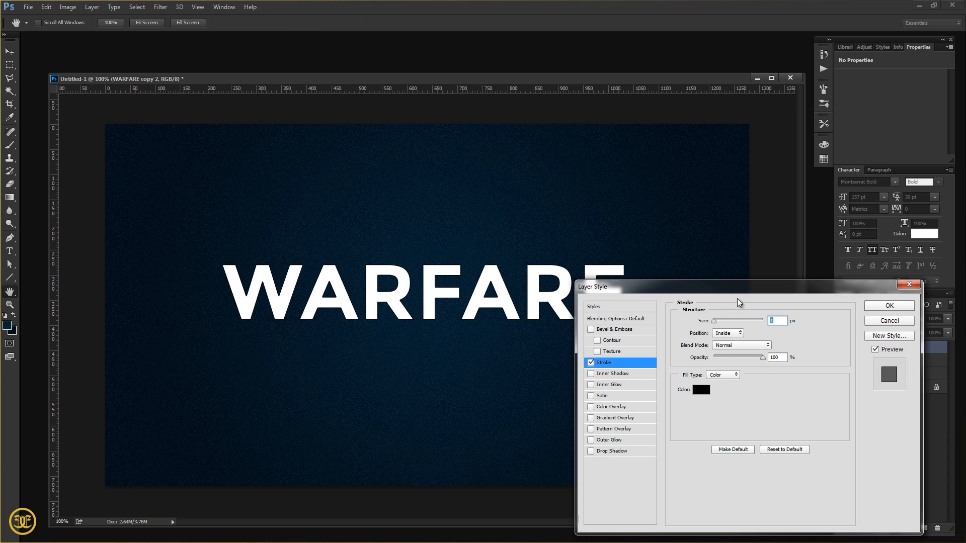
drag(733, 292, 728, 241)
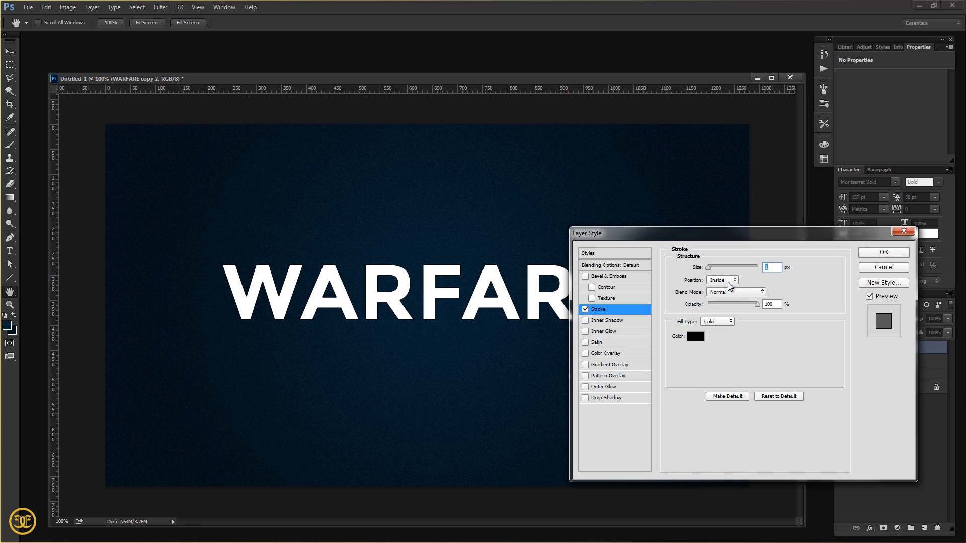
click(697, 337)
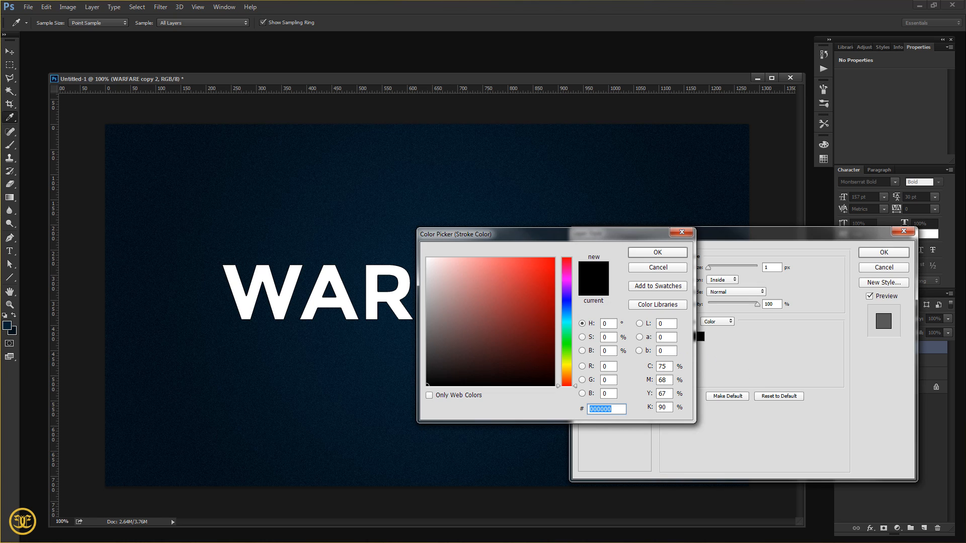
key(alt+Tab)
key(ctrl+c)
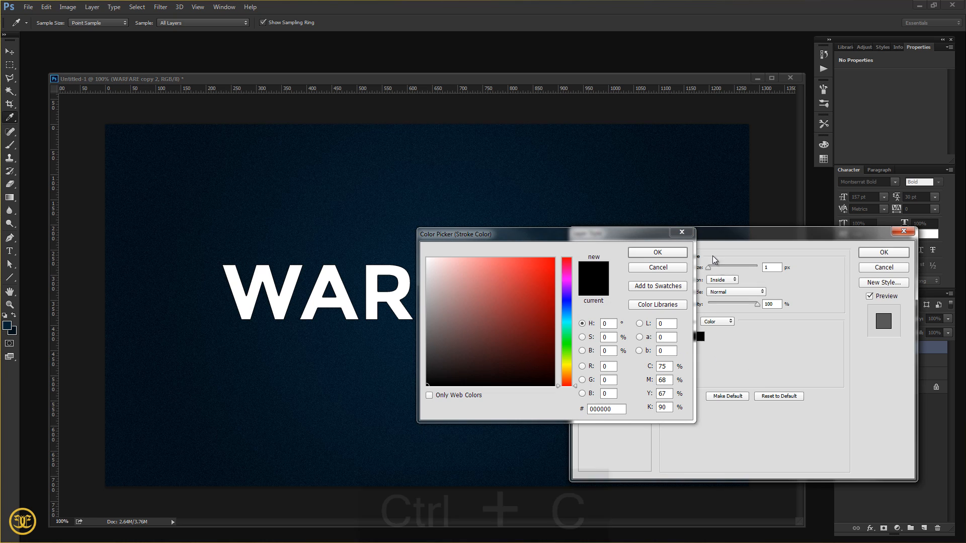
click(642, 405)
key(ctrl+v)
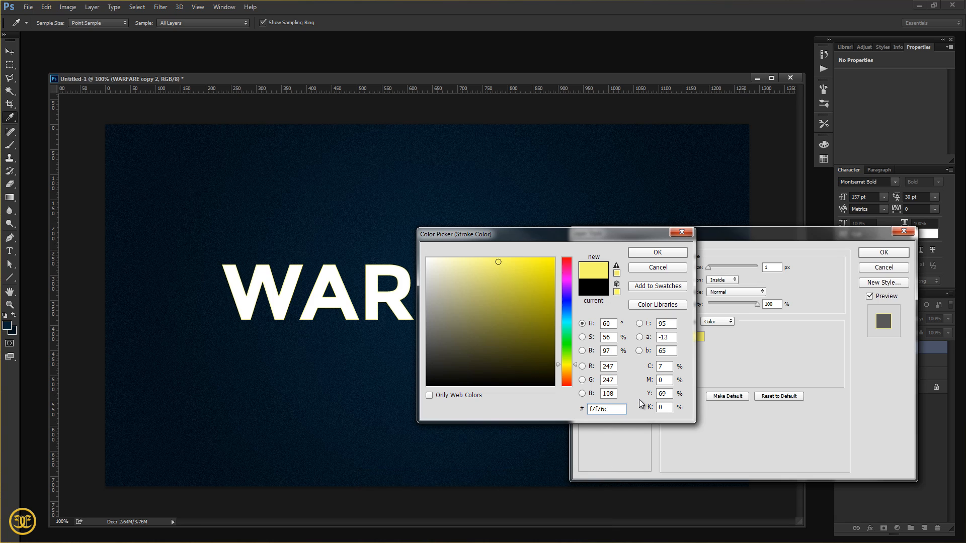
click(646, 252)
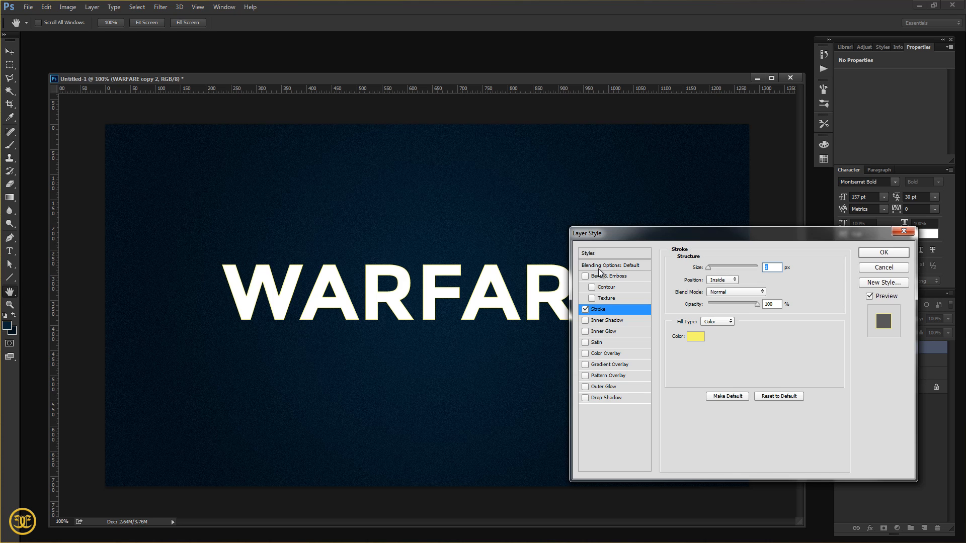
Set the fill opacity of WARFARE copy 2 to 0% in its blending options and apply the layer style.
click(596, 266)
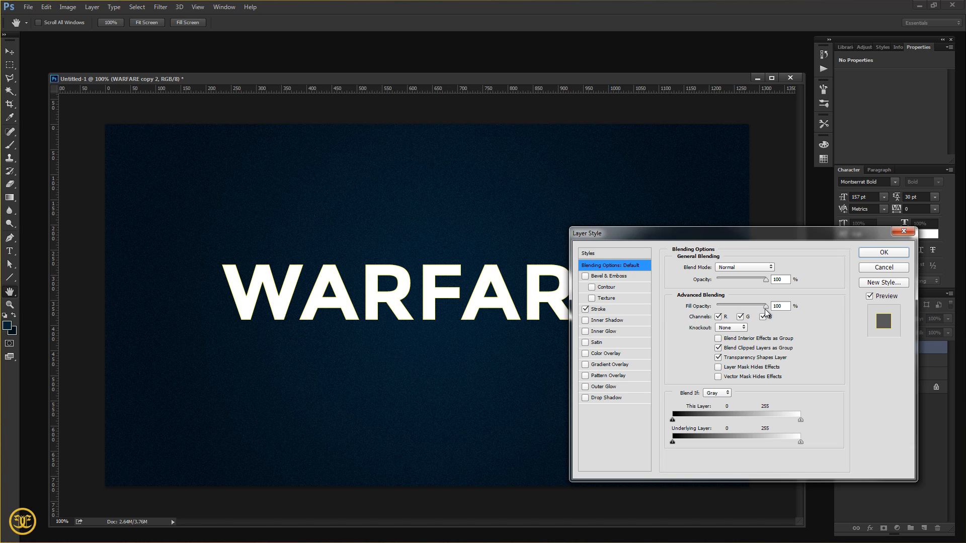
drag(765, 307, 695, 316)
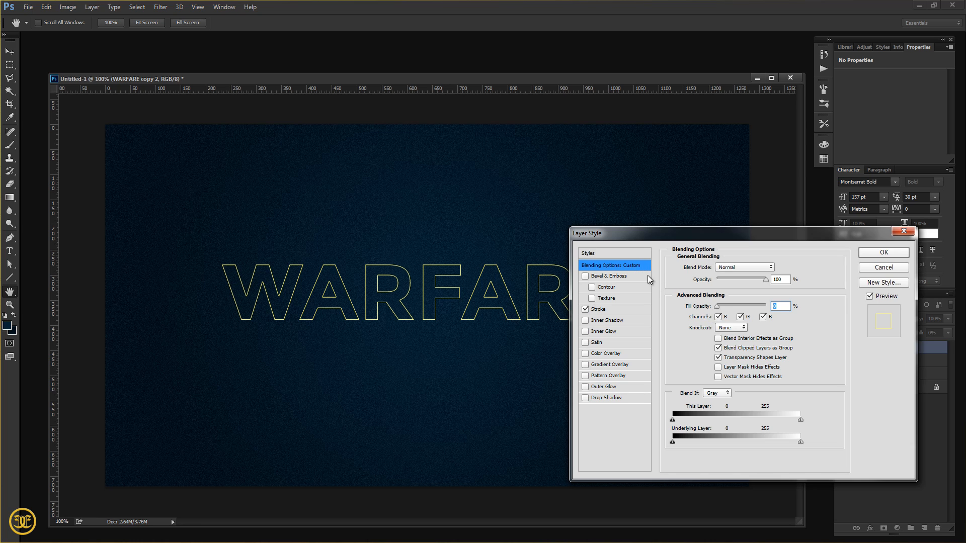
click(878, 252)
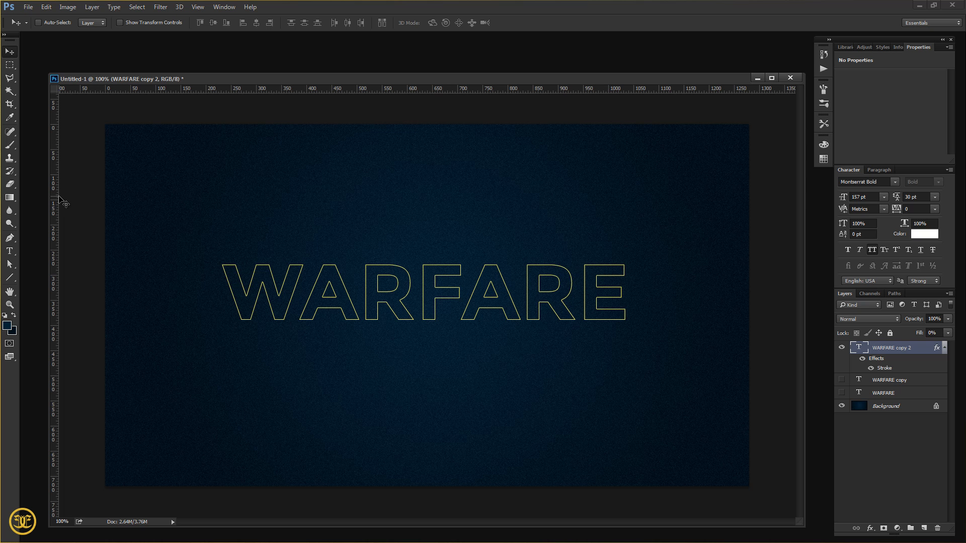
Try a small square marquee selection spanning the stem of the F between its two arms, and clear it.
click(9, 306)
click(523, 243)
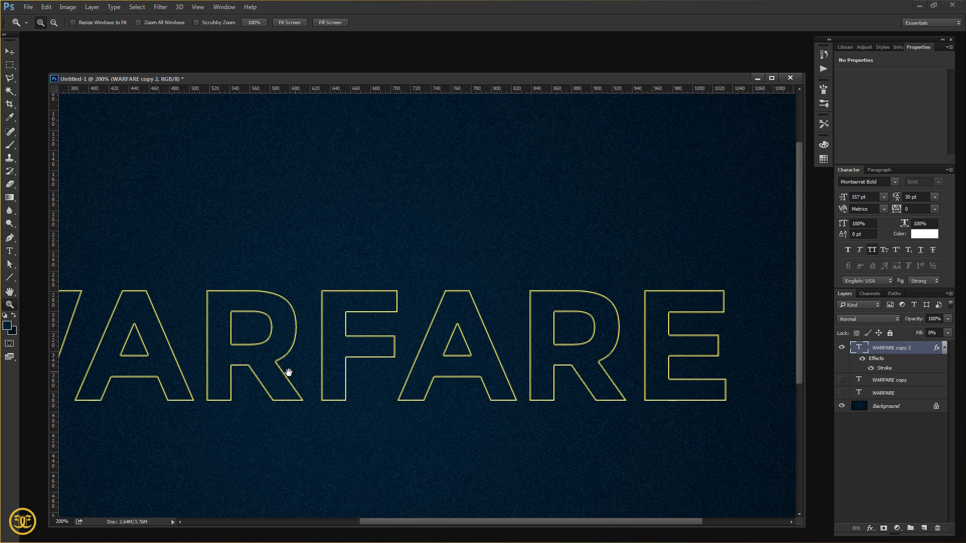
drag(287, 371, 357, 289)
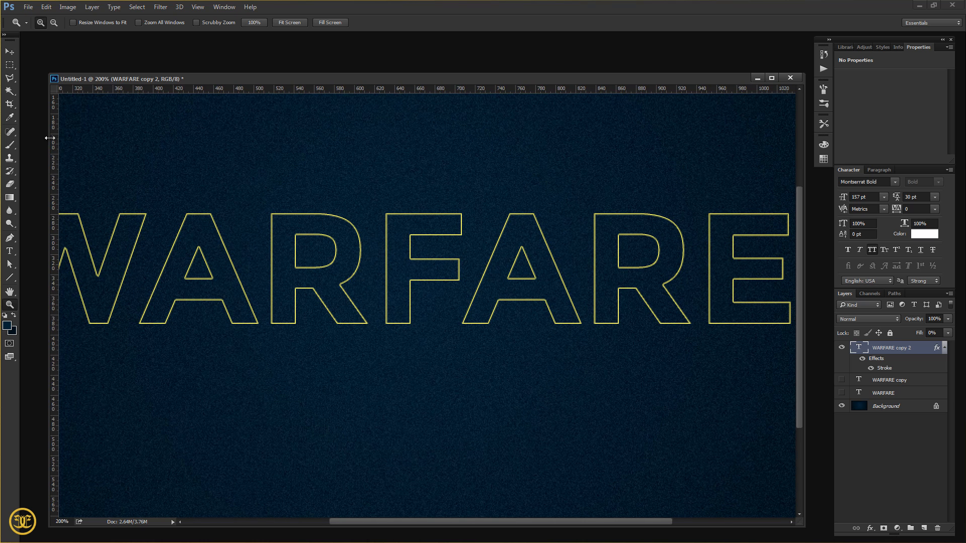
click(10, 65)
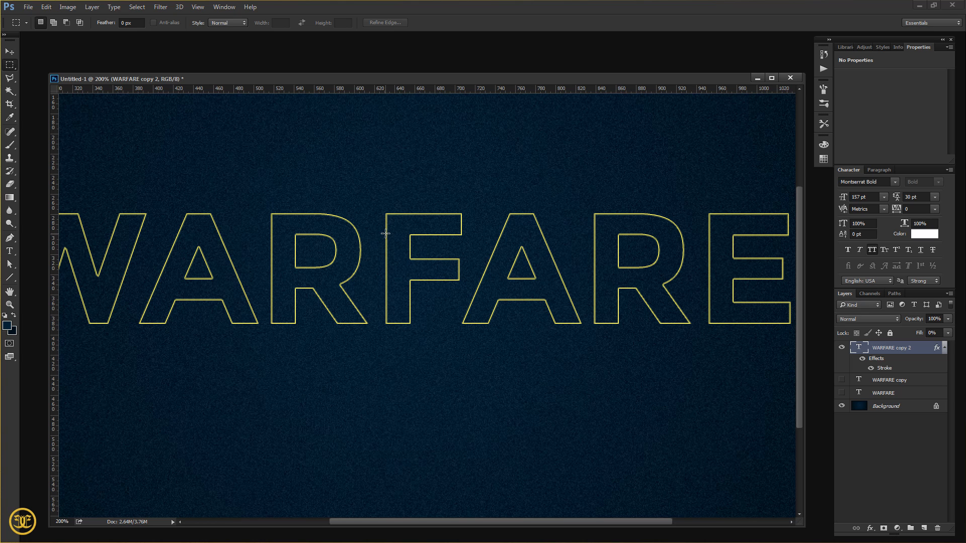
drag(385, 233, 409, 275)
scroll(511, 274, up, 3)
scroll(512, 274, left, 1)
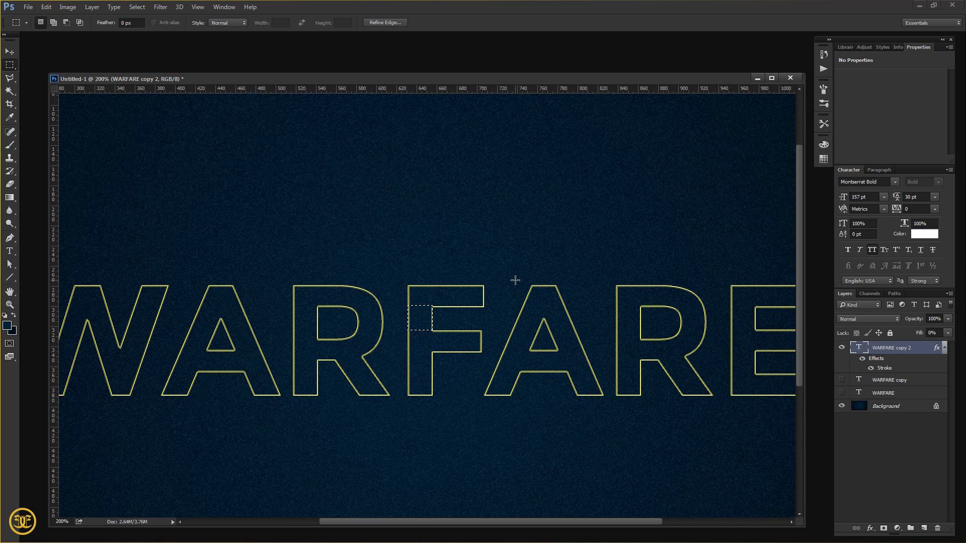
scroll(483, 270, up, 1)
scroll(496, 270, left, 2)
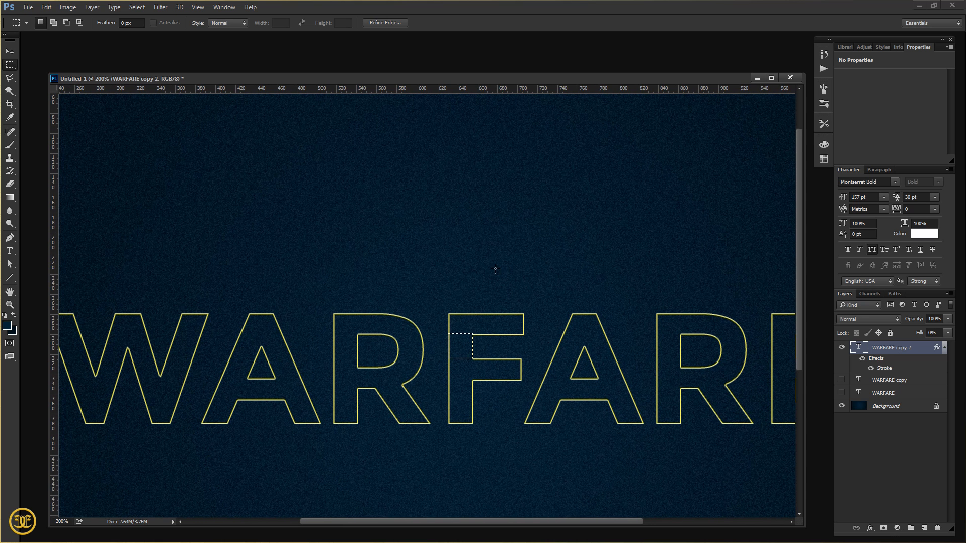
key(ctrl+d)
Create a new layer and fill a small square of about 25 px above the text with the background colour.
key(ctrl+shift+n)
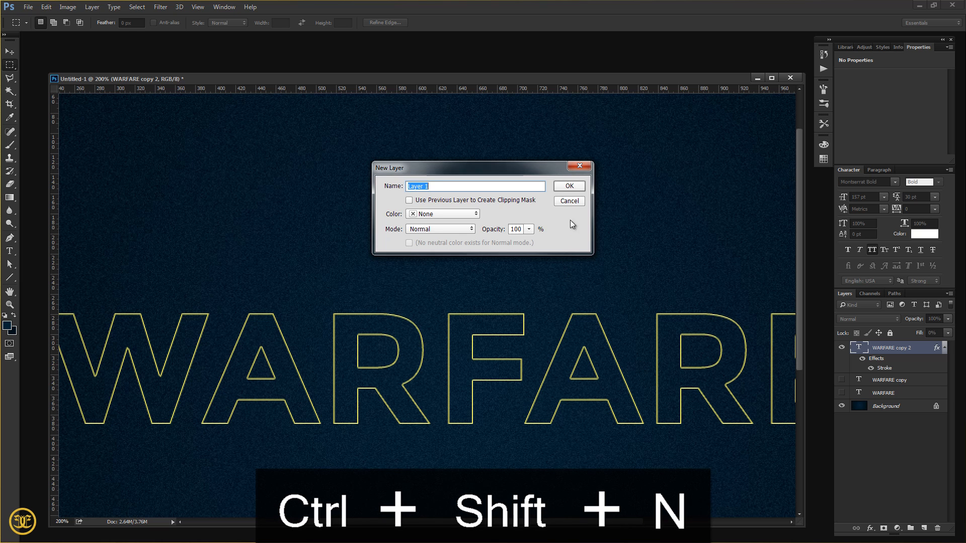
click(569, 188)
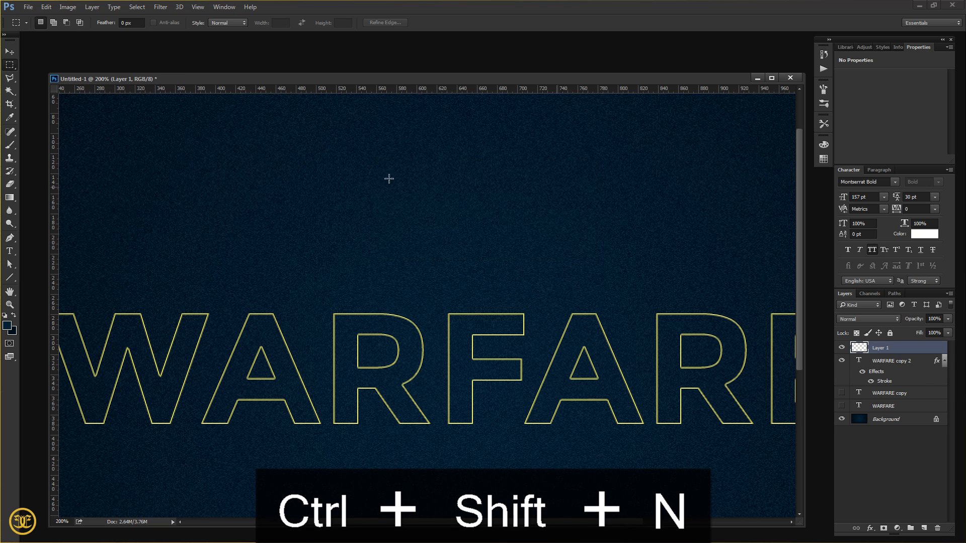
click(90, 8)
mouse_move(110, 19)
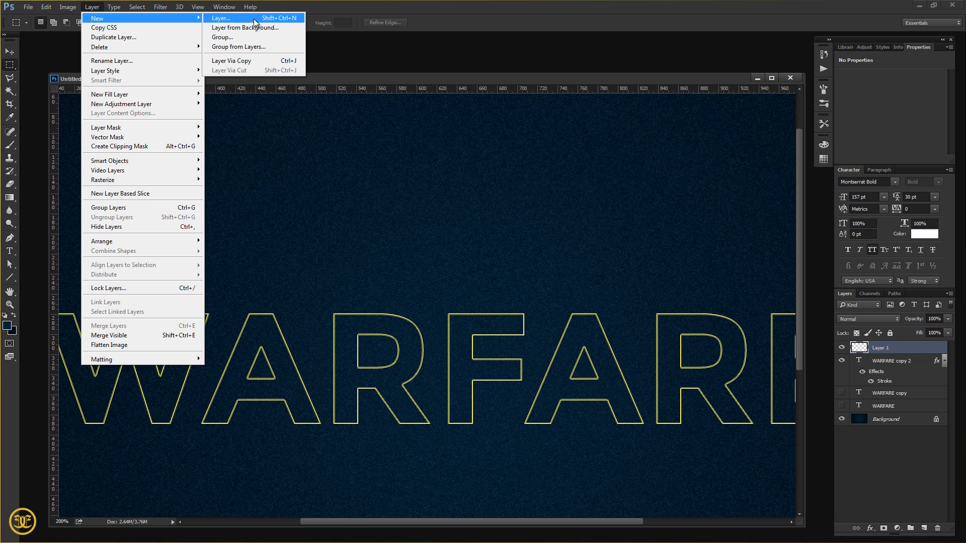
click(416, 3)
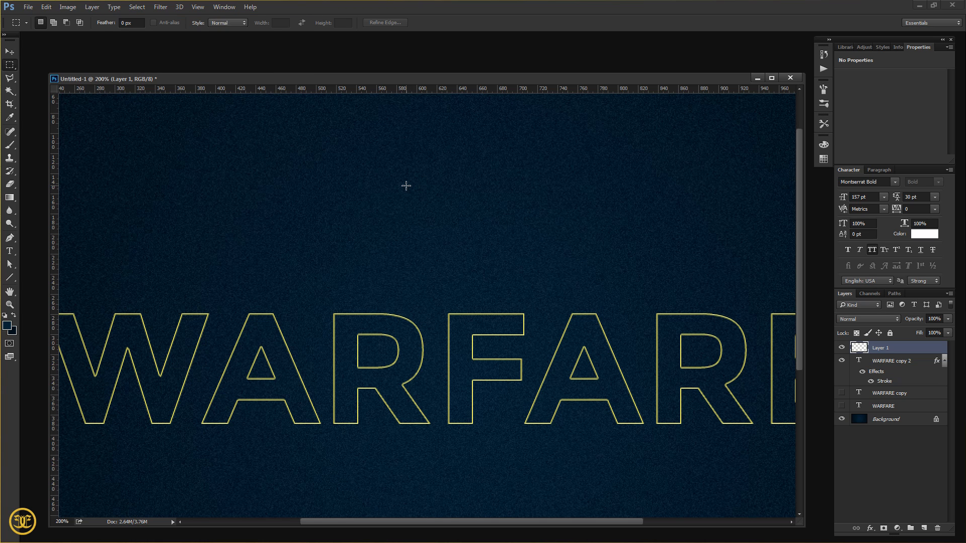
drag(406, 186, 438, 210)
key(ctrl+Delete)
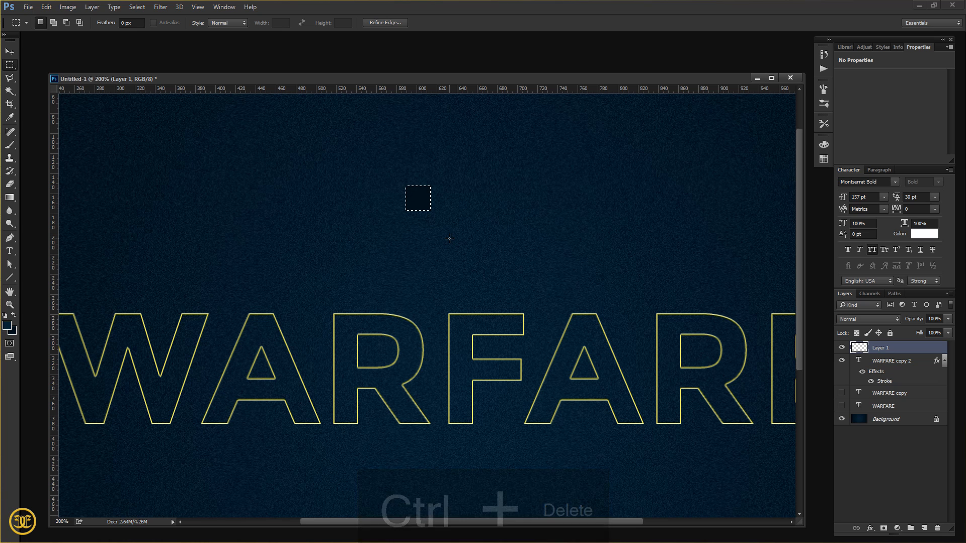
key(ctrl+d)
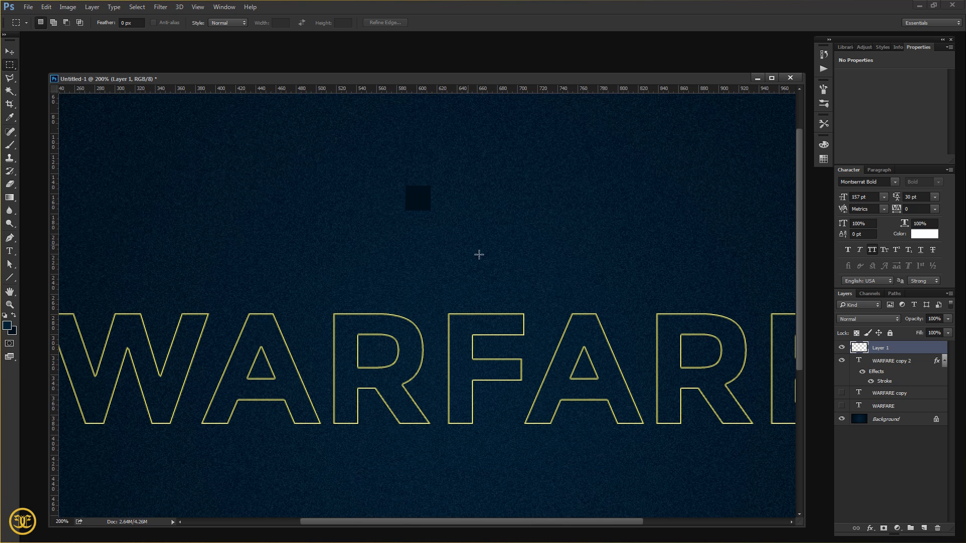
Copy the layer style of WARFARE copy 2 onto Layer 1 and rasterize Layer 1's style.
right_click(873, 362)
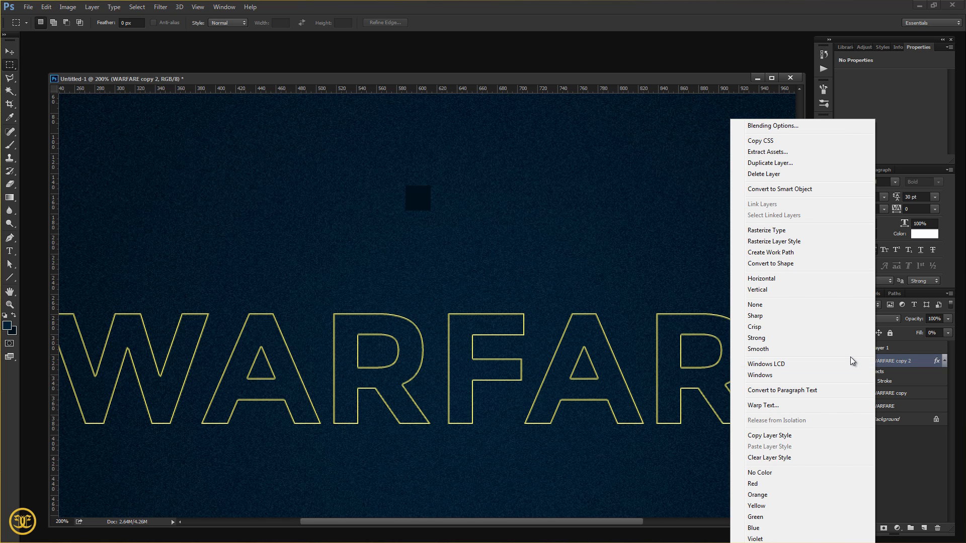
click(770, 436)
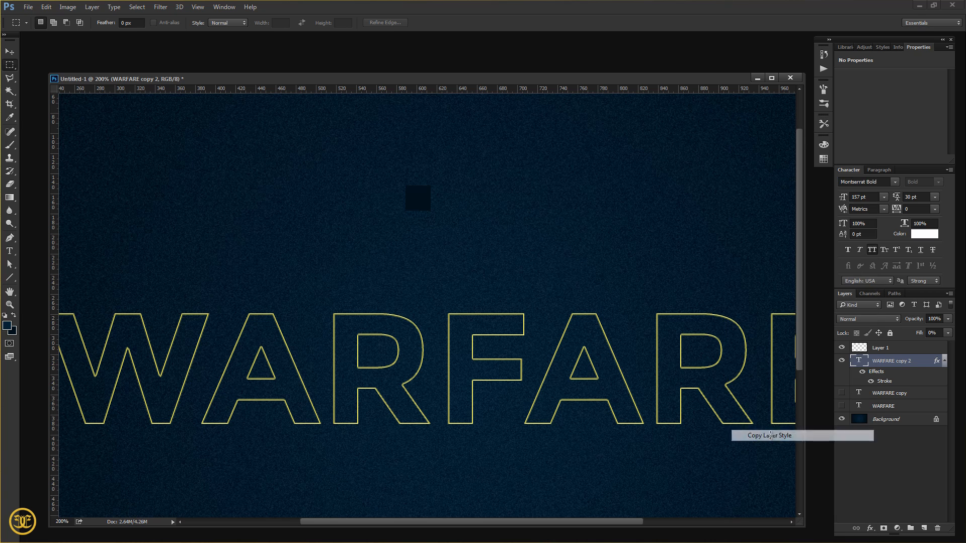
right_click(885, 347)
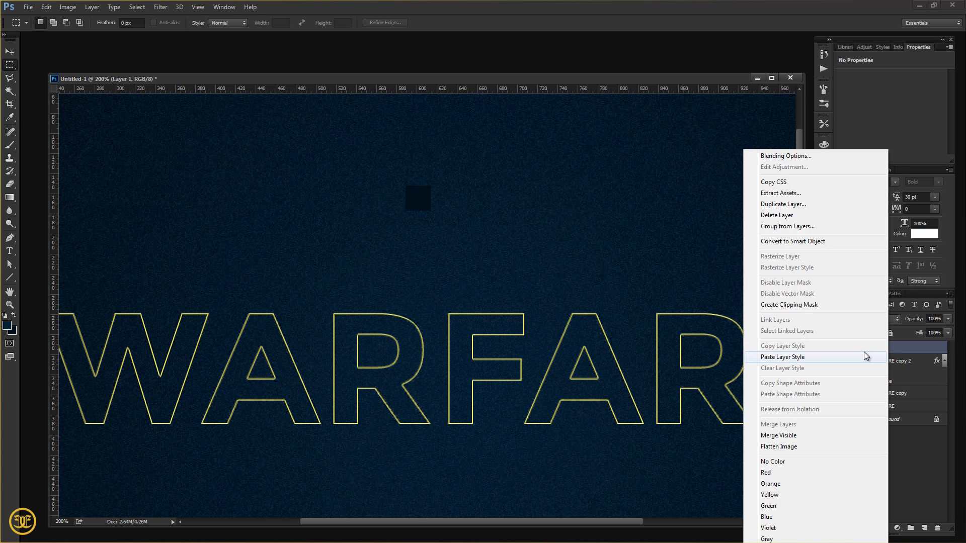
click(807, 358)
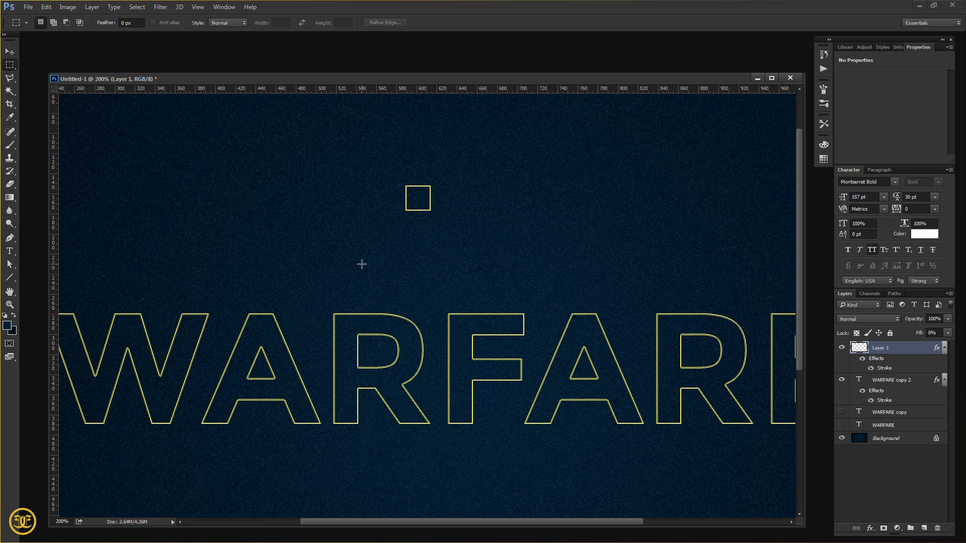
right_click(894, 349)
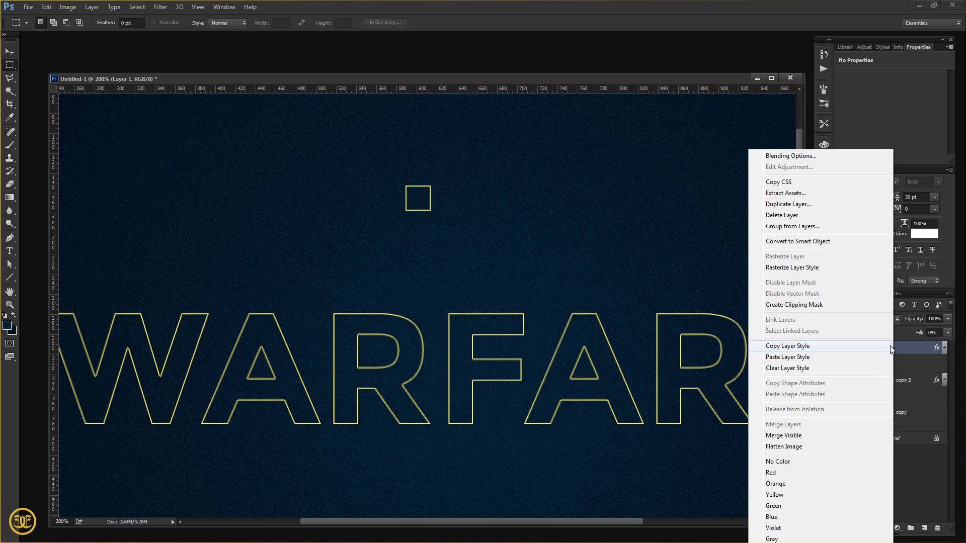
click(828, 268)
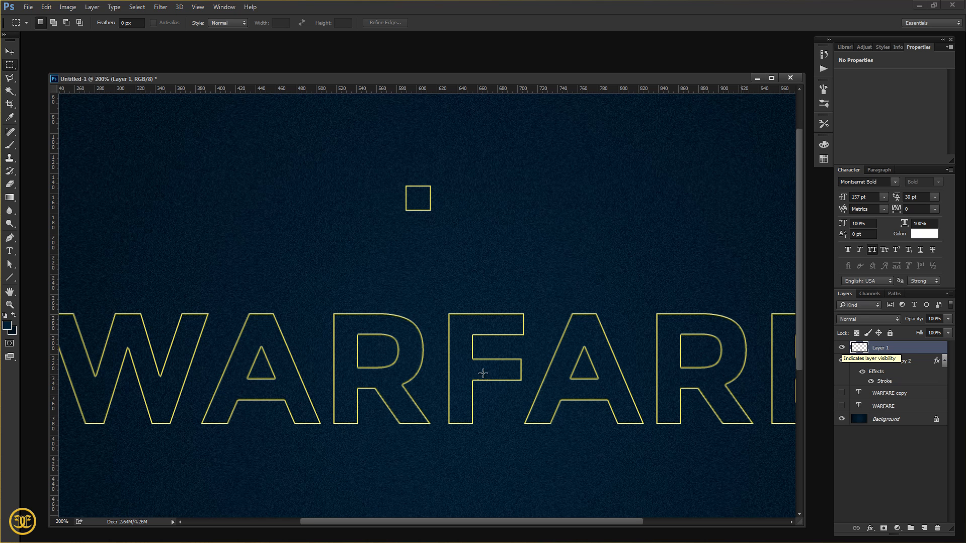
Delete the two vertical sides of the small yellow square on Layer 1, keeping its horizontal lines, and deselect.
click(10, 305)
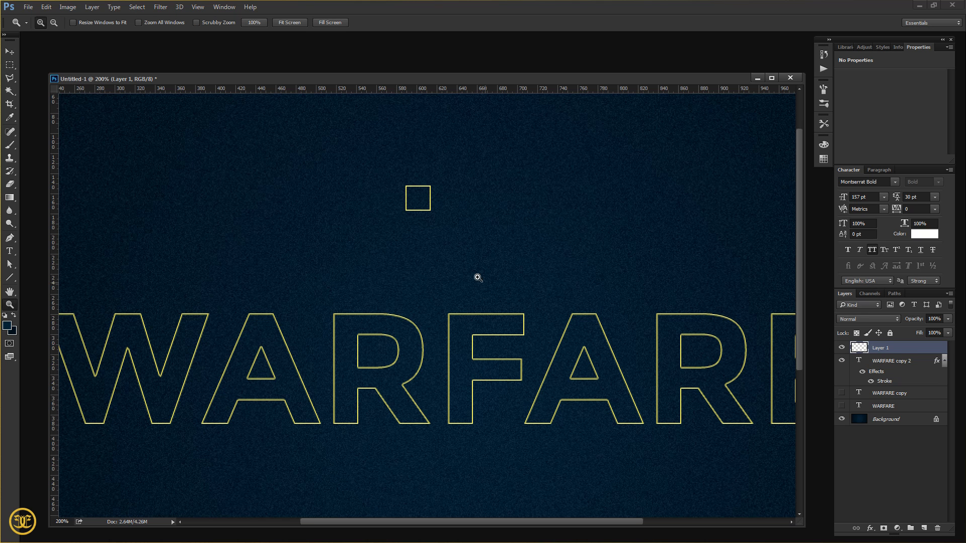
click(420, 257)
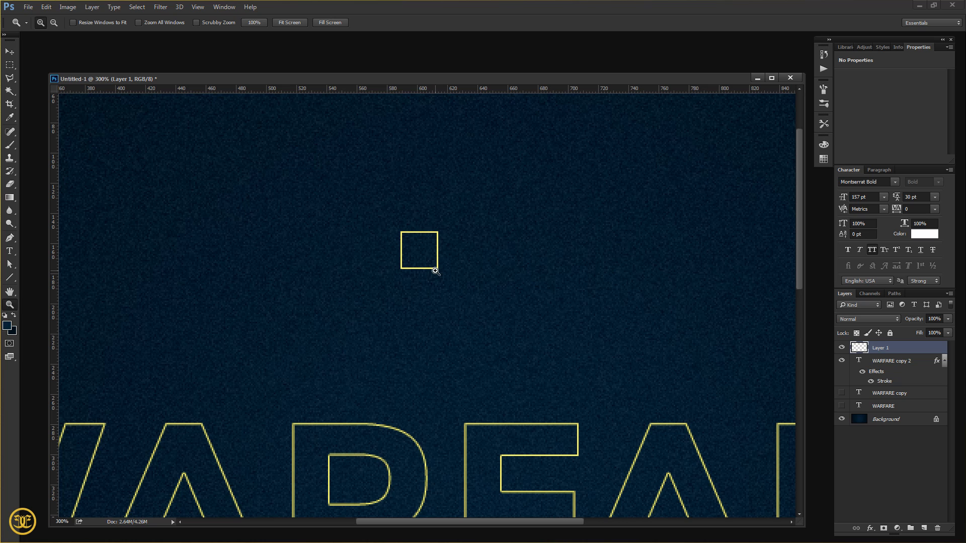
click(10, 64)
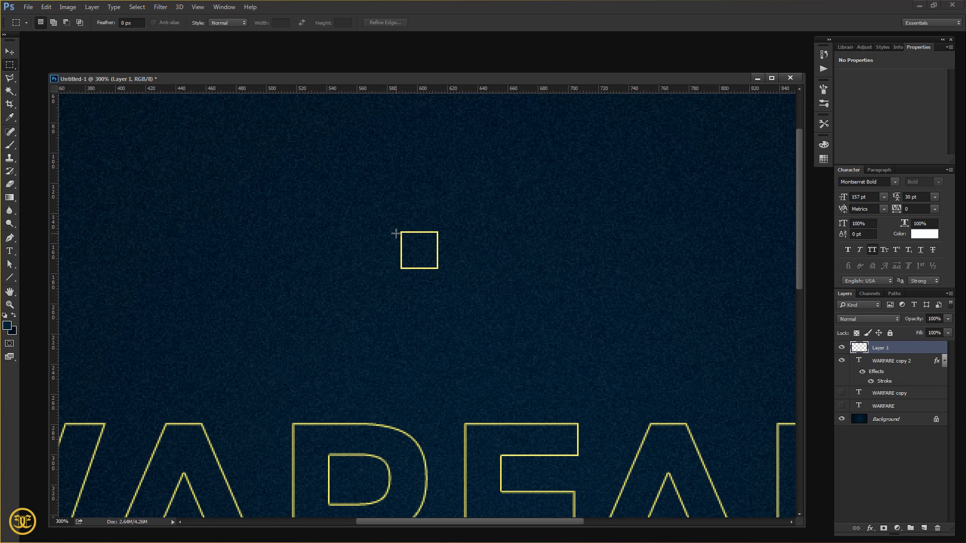
drag(397, 233, 474, 258)
key(Delete)
key(Down)
key(Down)
key(Down)
key(Down)
key(Down)
key(Down)
key(Delete)
key(ctrl+d)
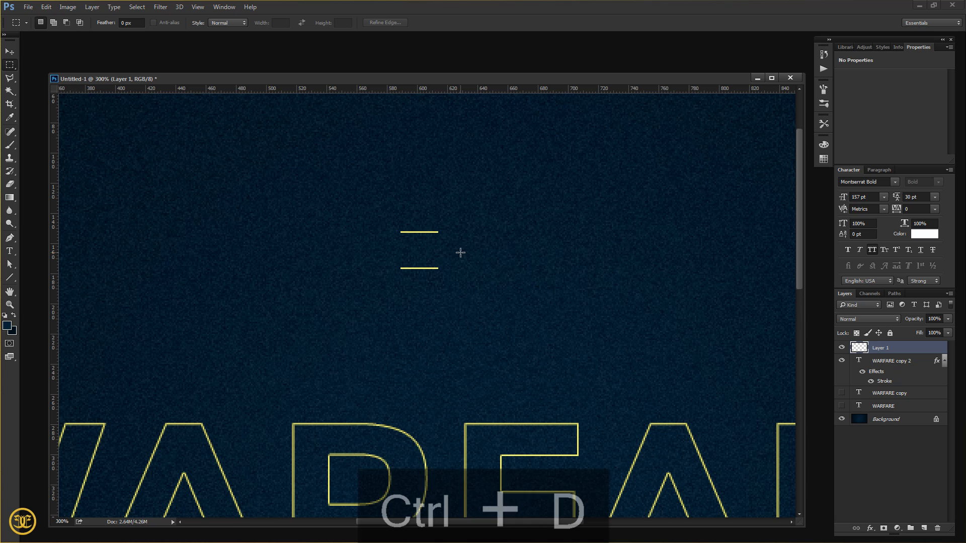
Set up the Line tool for drawing shapes with a 1 px weight and the yellow stroke colour f7f76c.
click(10, 278)
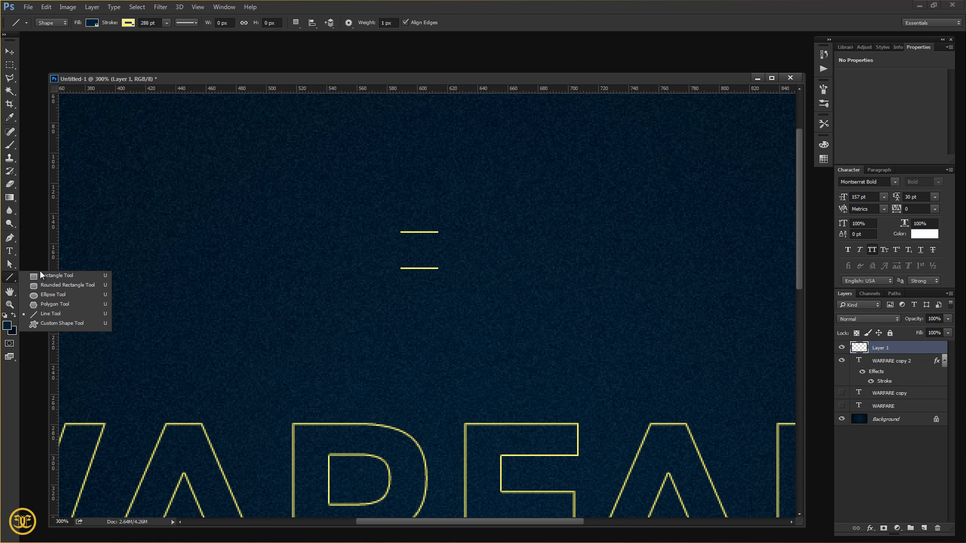
click(54, 314)
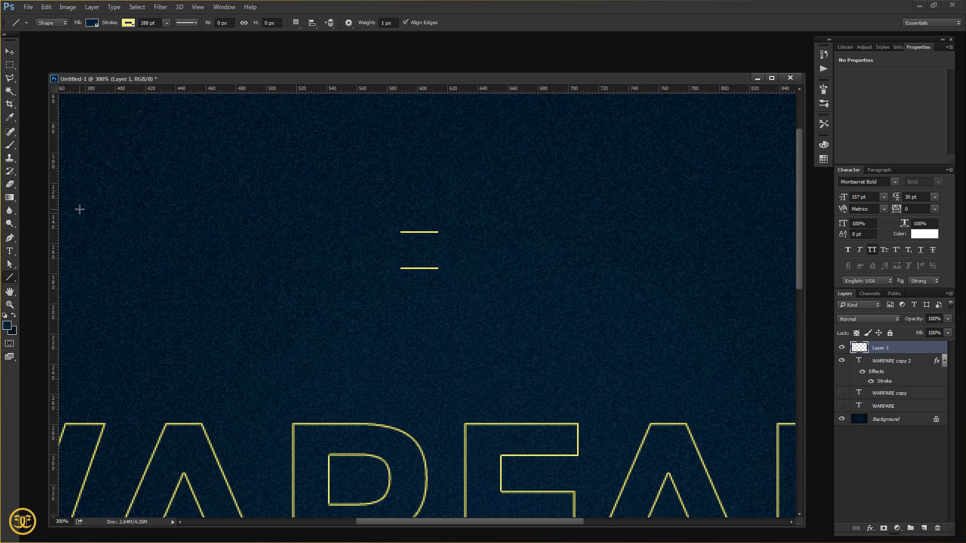
click(128, 23)
click(176, 43)
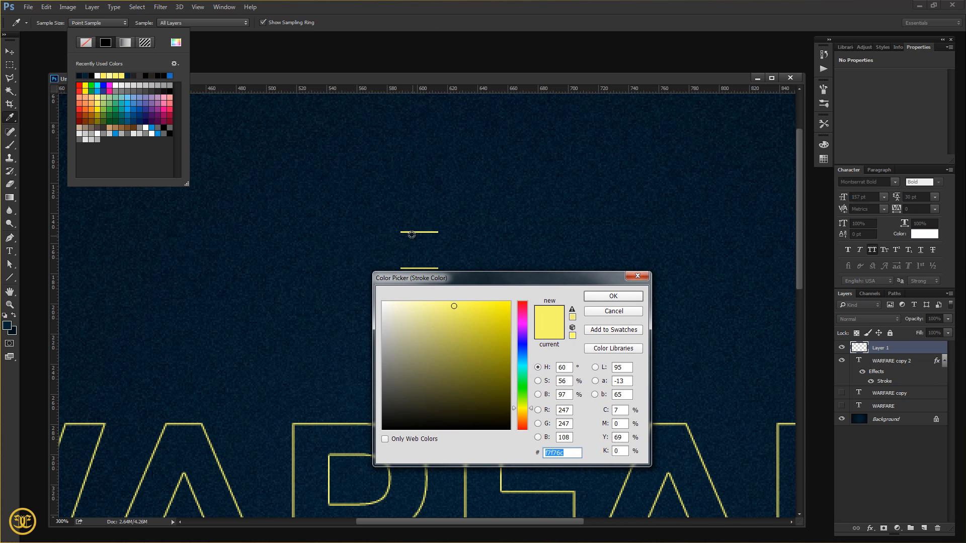
click(600, 298)
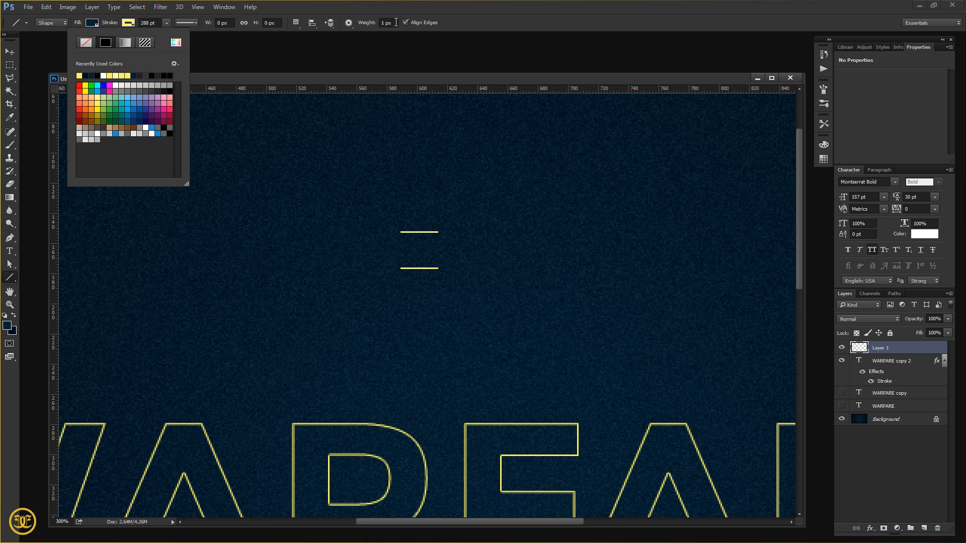
click(396, 22)
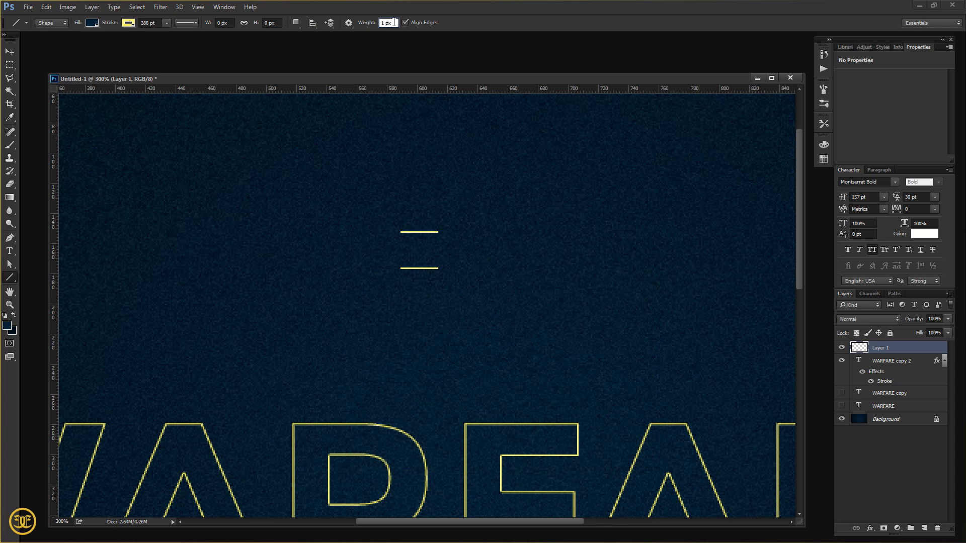
click(368, 25)
click(161, 24)
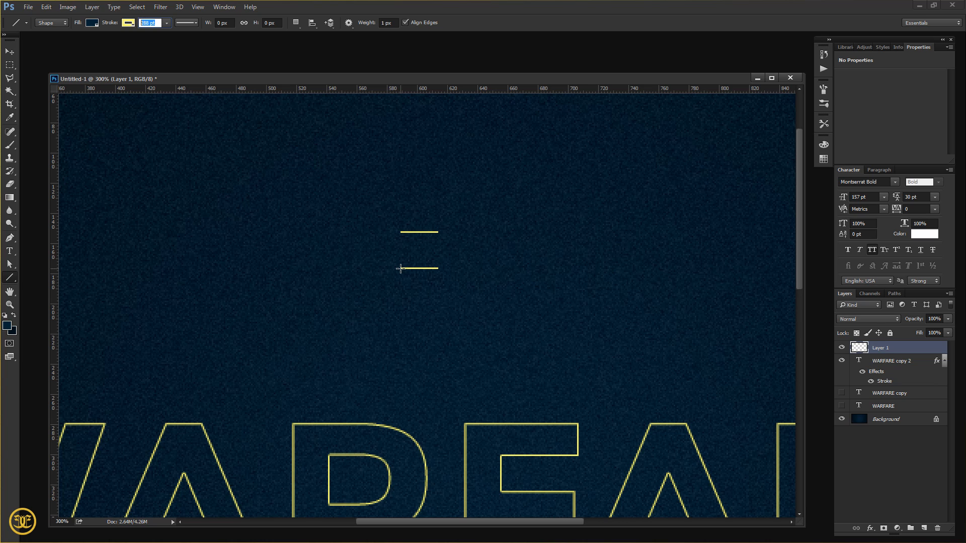
Draw two crossing diagonals, about 25 px wide and high, between the ends of the horizontal lines and merge them with Layer 1.
drag(401, 268, 451, 231)
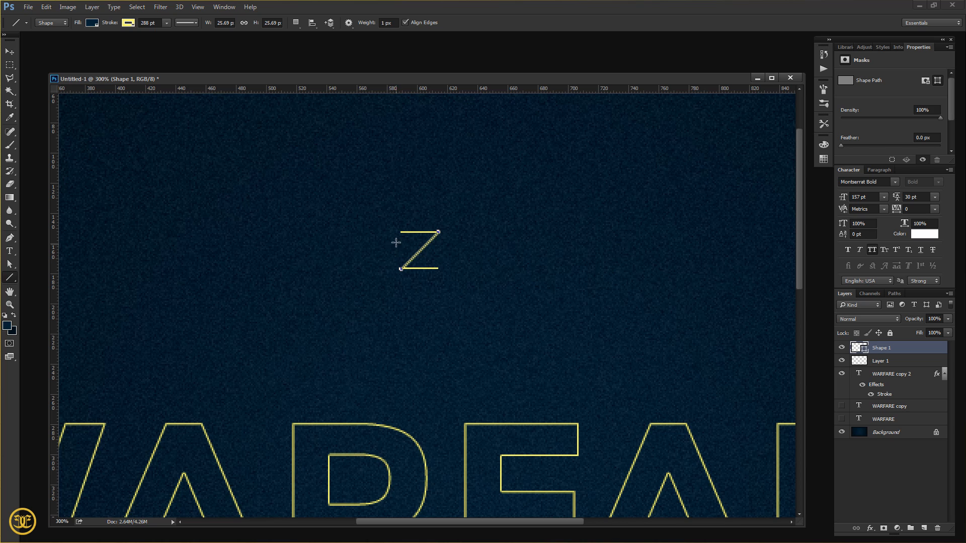
key(shift)
drag(401, 232, 438, 274)
shift+click(886, 361)
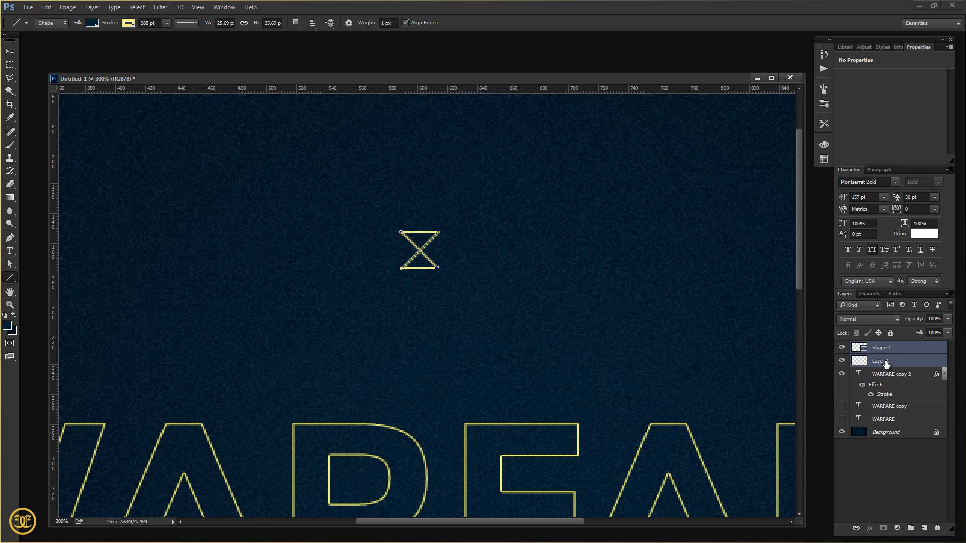
key(ctrl+e)
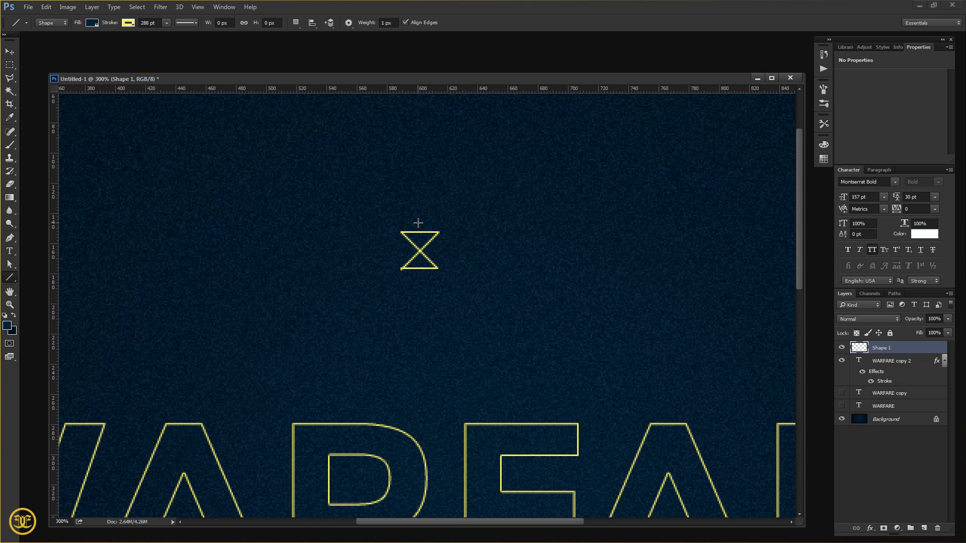
Trim the stray line ends below the hourglass shape's lower edge with a rectangular marquee and deselect.
click(9, 65)
drag(464, 350, 349, 269)
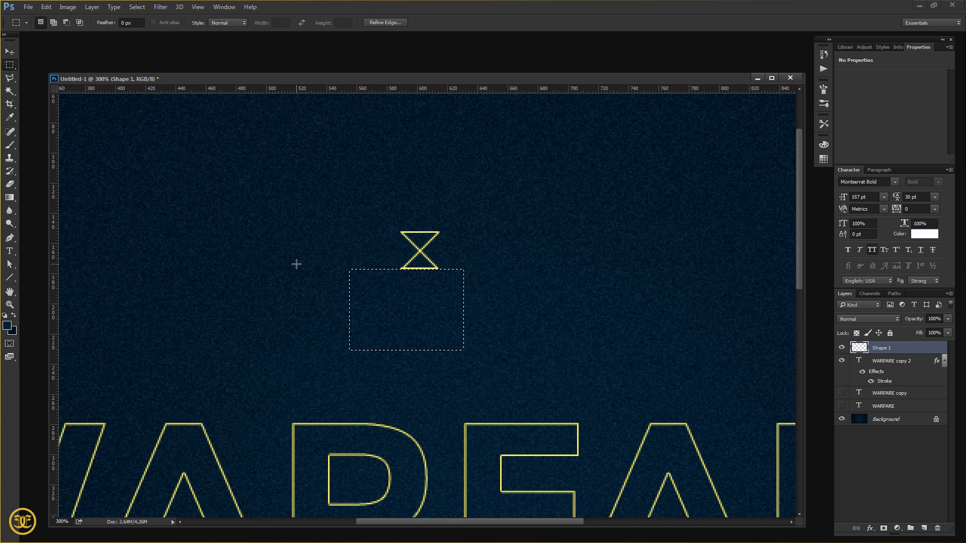
key(ctrl+d)
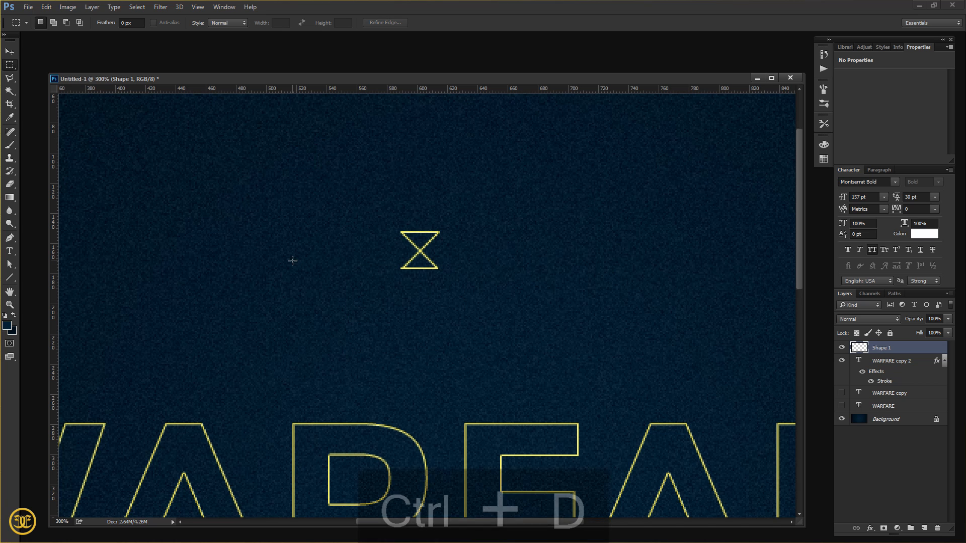
Duplicate the hourglass shape, place the copy about 25 px to its right so their edges join, and merge both layers.
click(13, 52)
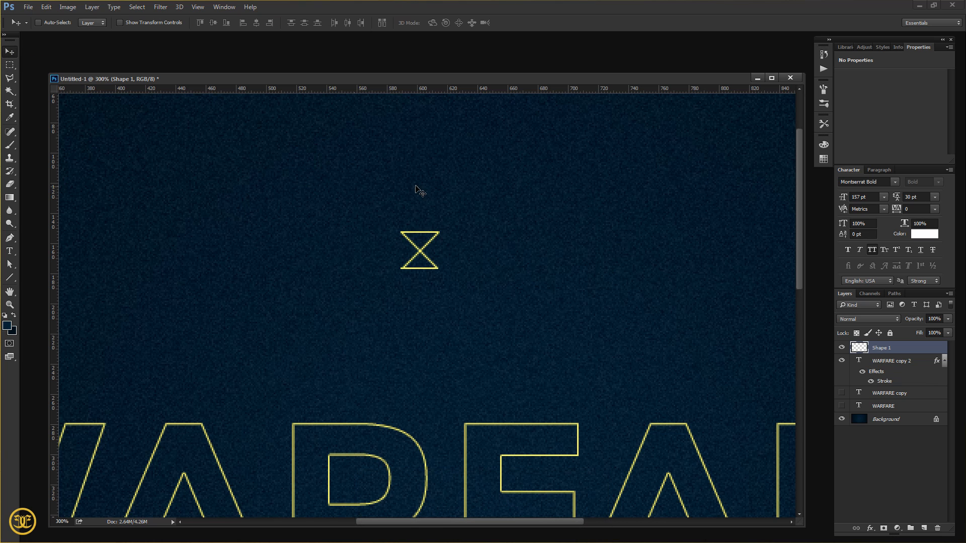
key(ctrl)
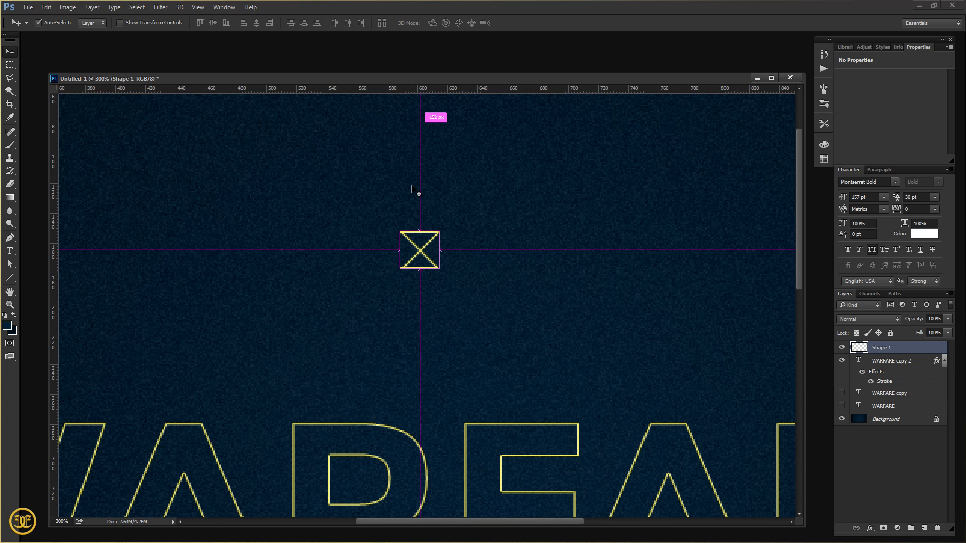
key(ctrl+j)
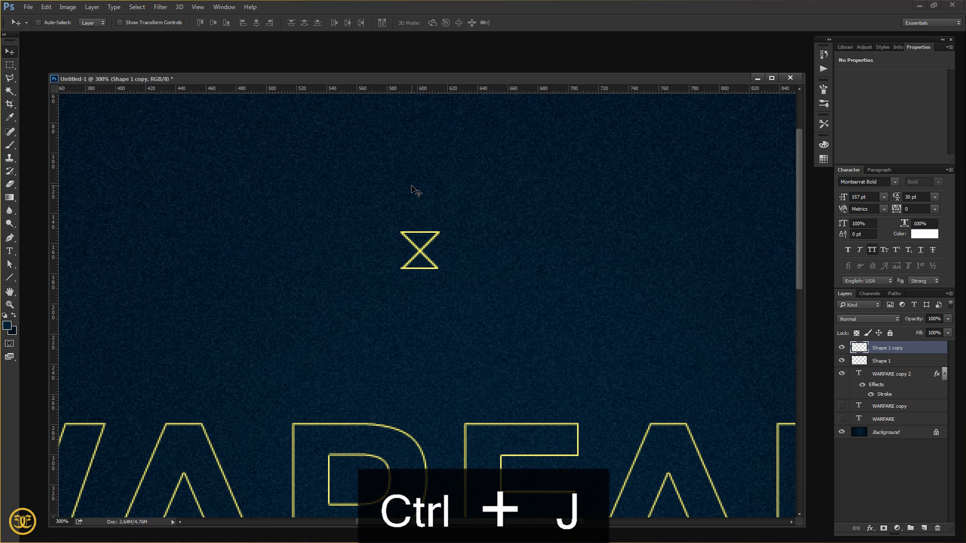
key(shift+Right)
key(shift+Right)
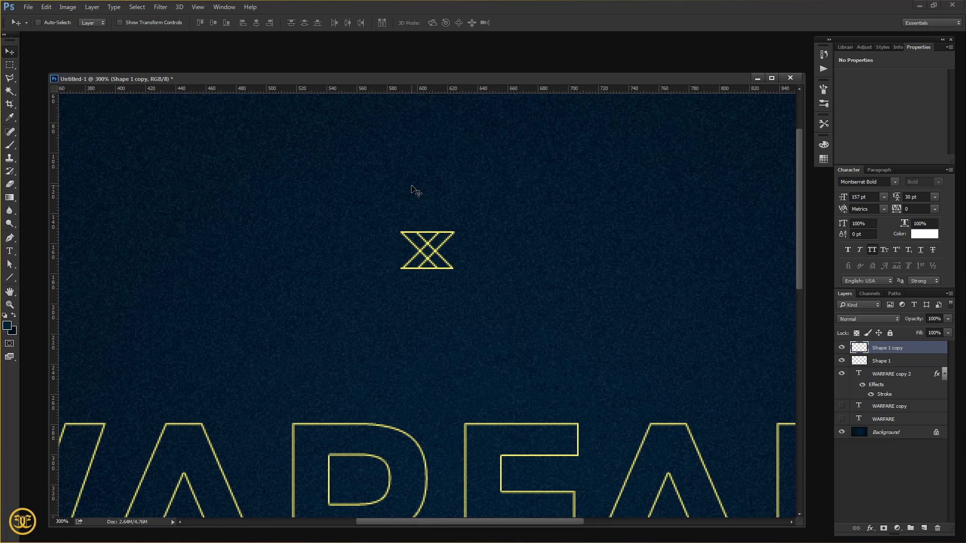
key(shift+Right)
key(Left)
key(Left)
key(Left)
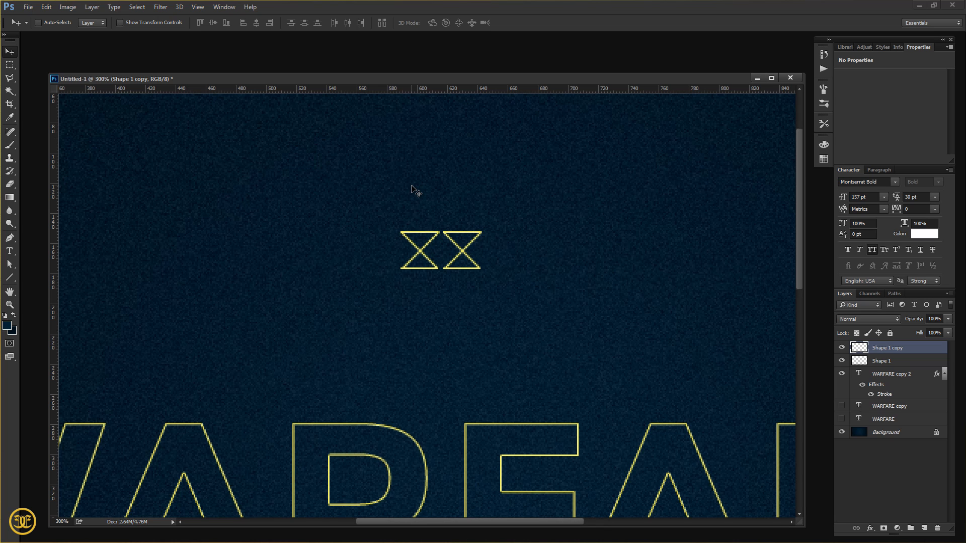
key(Left)
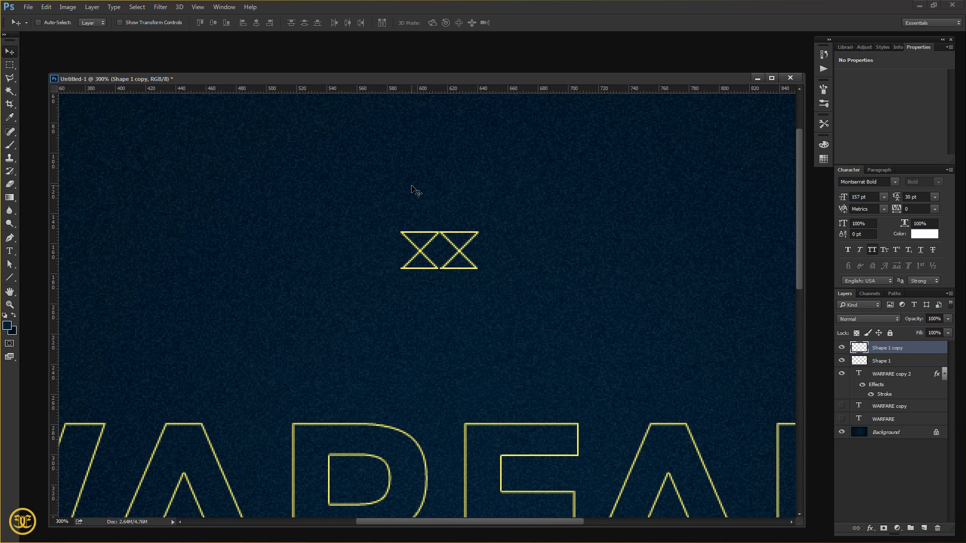
key(Left)
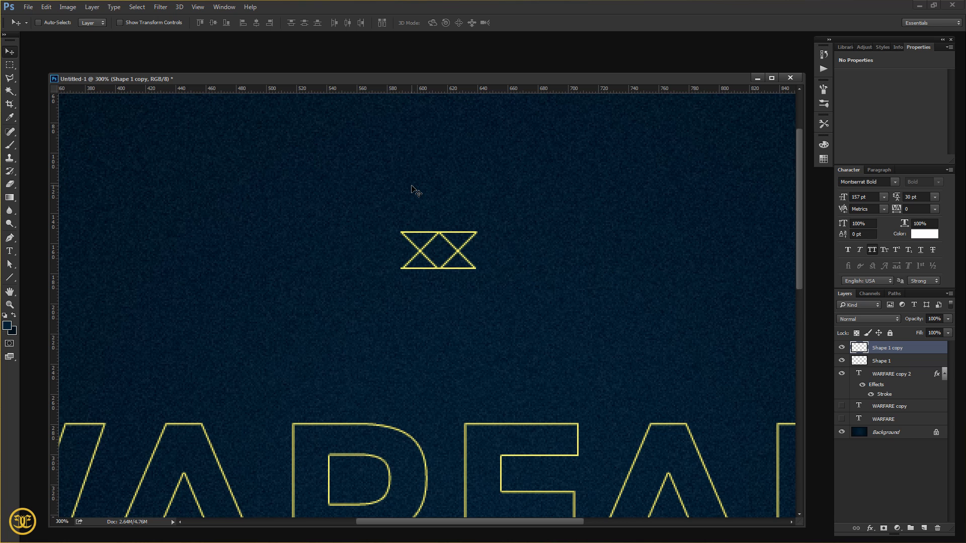
key(ctrl)
key(ctrl+e)
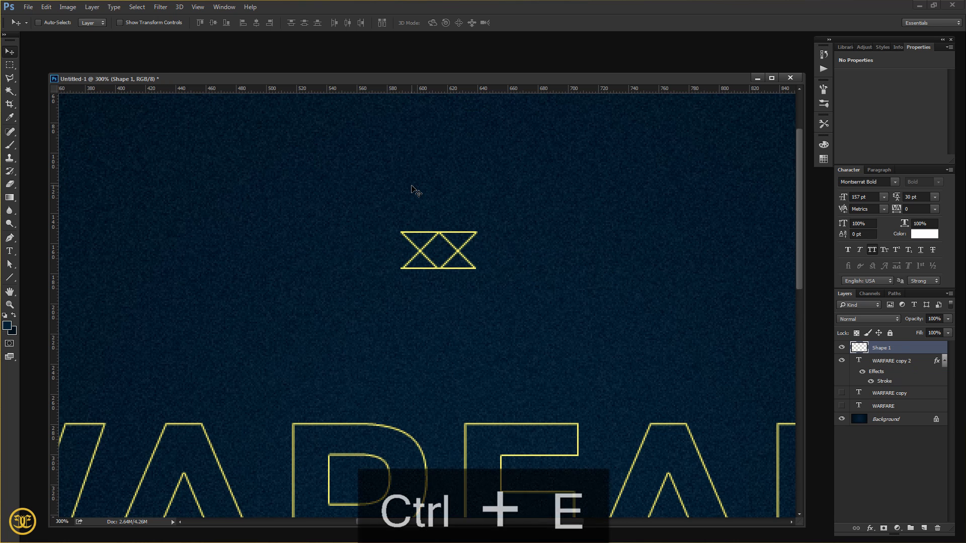
Duplicate the pair of hourglass shapes, place the copy about 50 px to the right edge to edge, and merge into one row of four.
key(ctrl+j)
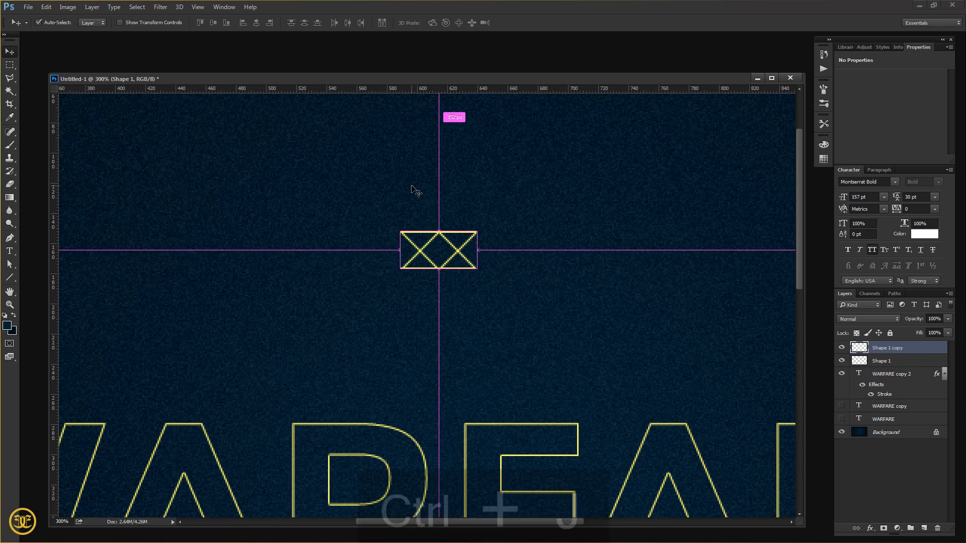
key(shift+Right)
key(shift+Right)
key(shift+Right)
key(shift+Right)
key(shift+Right)
key(shift+Right)
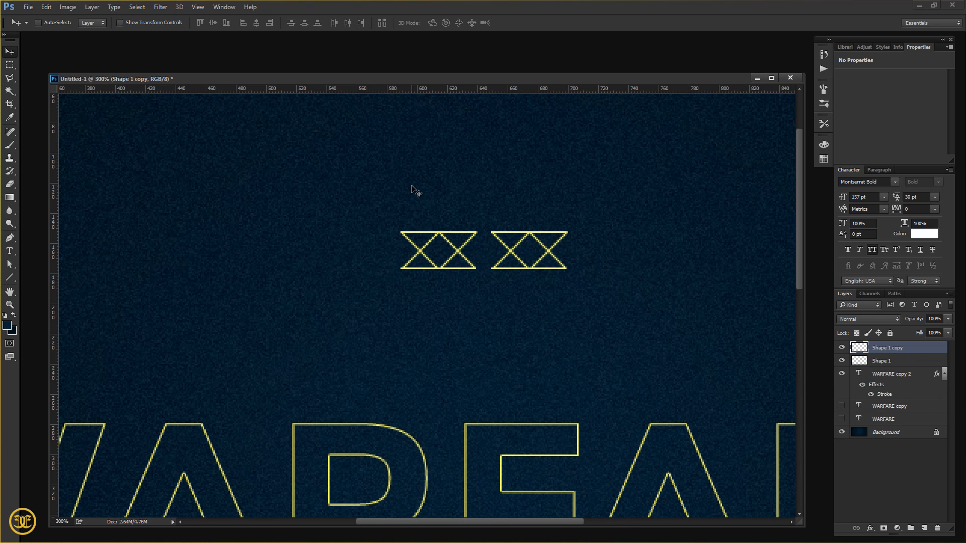
key(shift+Left)
key(Left)
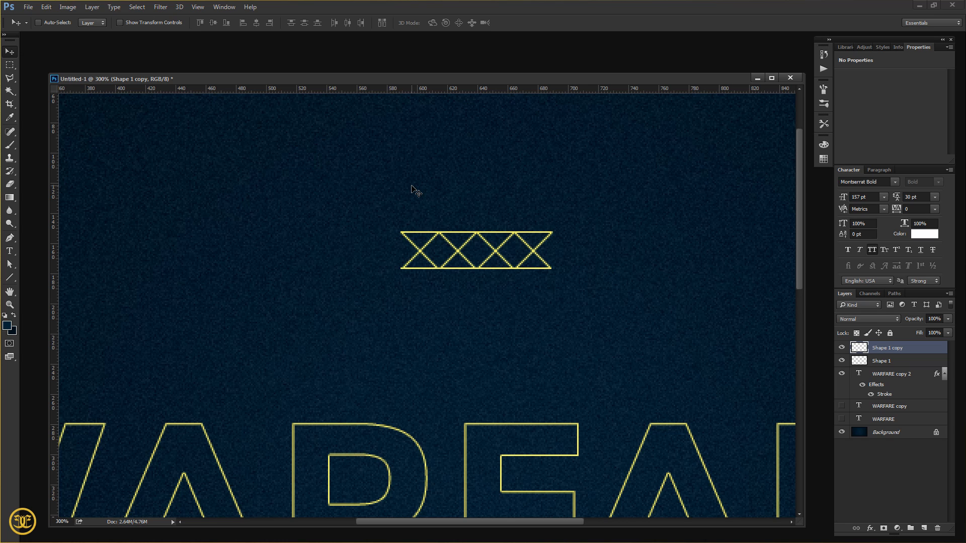
key(Right)
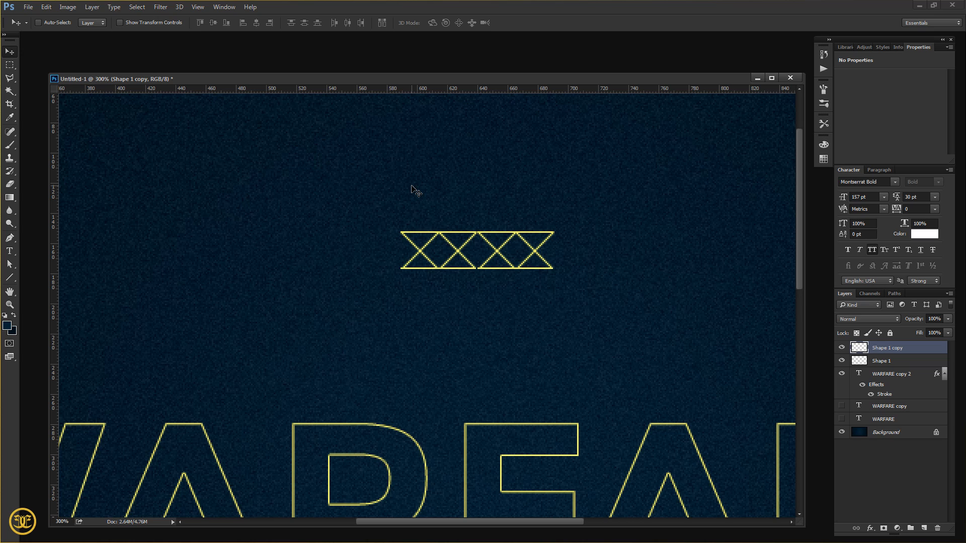
key(Left)
key(Left)
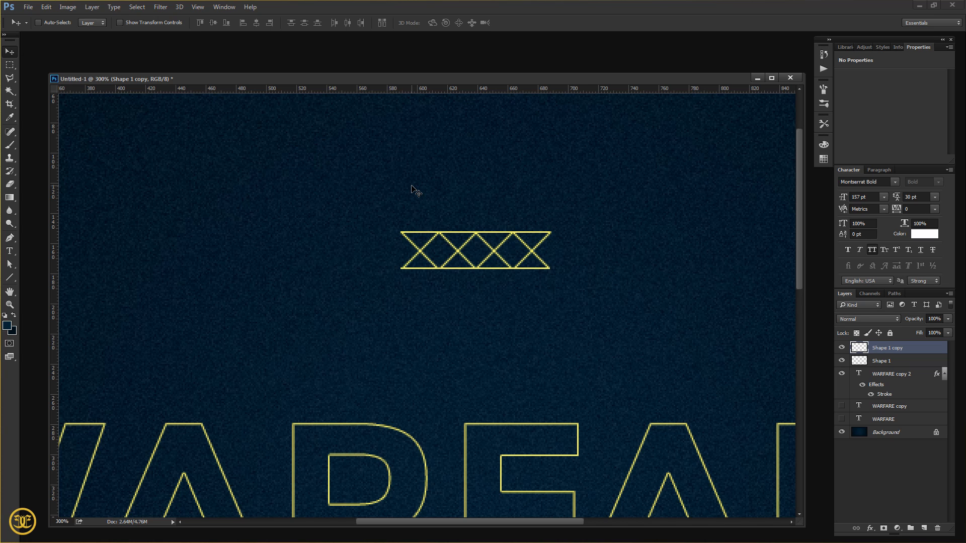
key(Right)
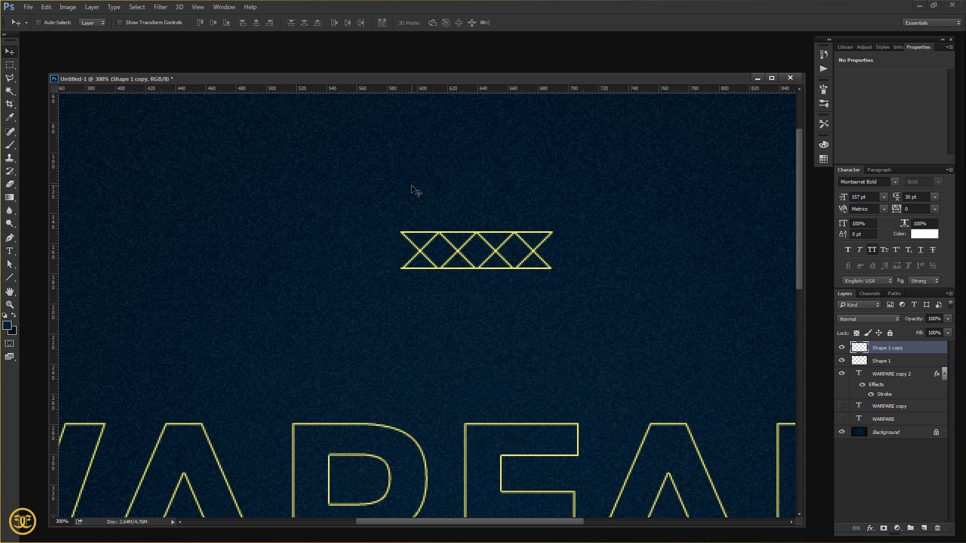
key(ctrl+e)
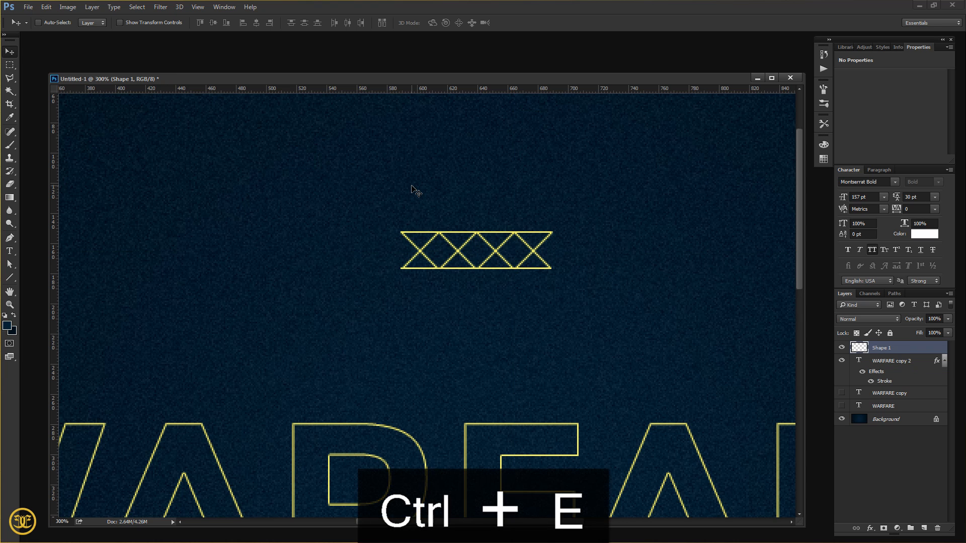
Duplicate the row of four shapes and move the copy down 24 px so it shares the first row's lower line.
key(ctrl+j)
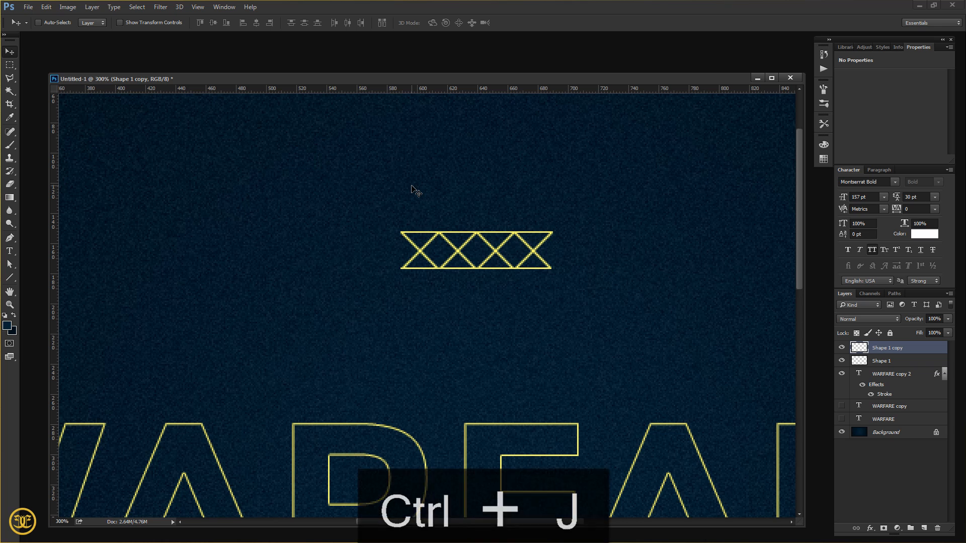
key(shift+Down)
key(shift+Down)
key(Down)
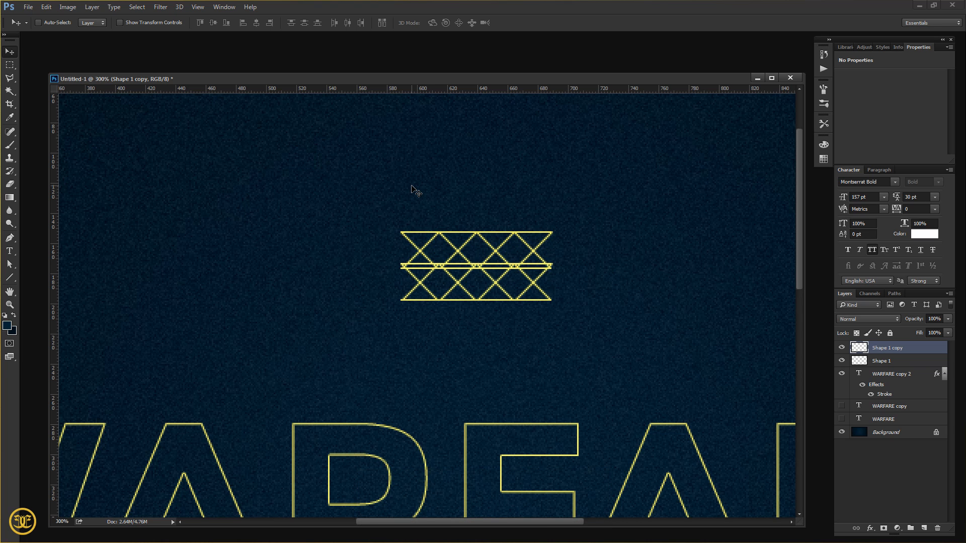
key(Down)
key(Down)
key(Down)
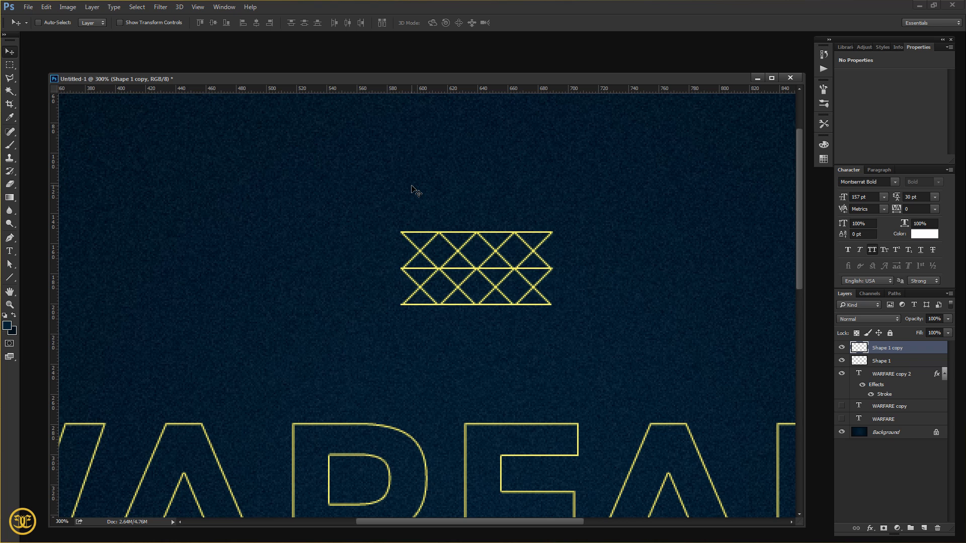
Duplicate the second row, move the copy down 24 px to form a third row, and merge all three rows into Shape 1.
key(ctrl+j)
key(shift+Down)
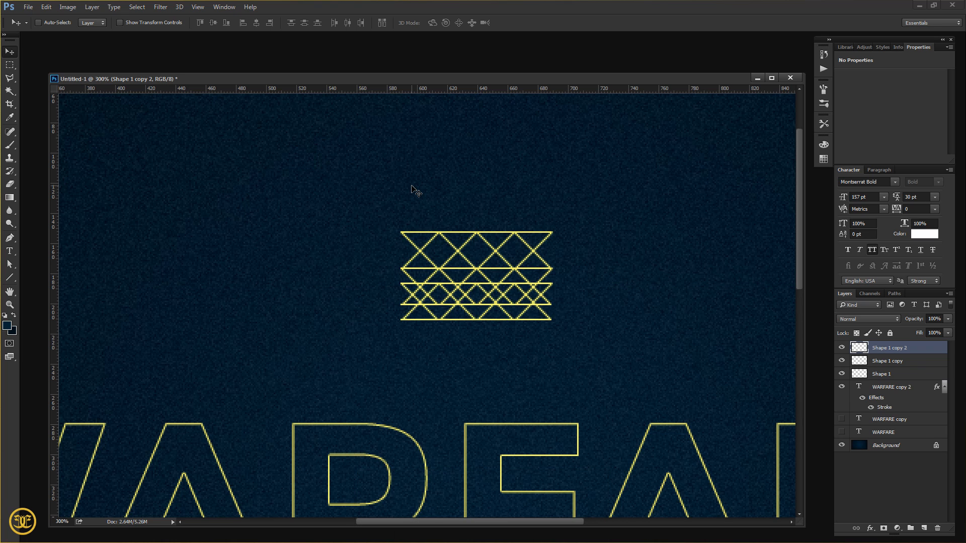
key(shift+Down)
key(Down)
key(Down)
key(Down)
key(Down)
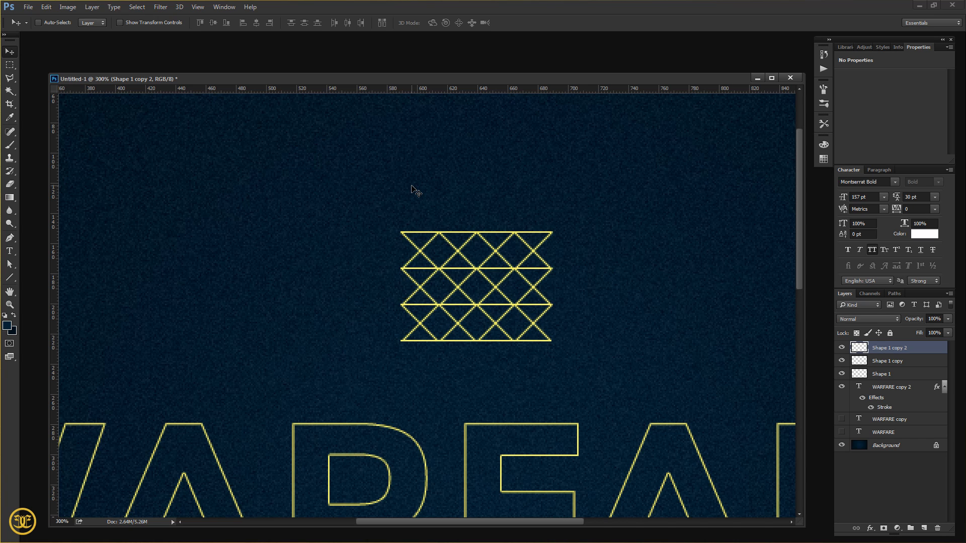
key(ctrl+e)
key(ctrl+e)
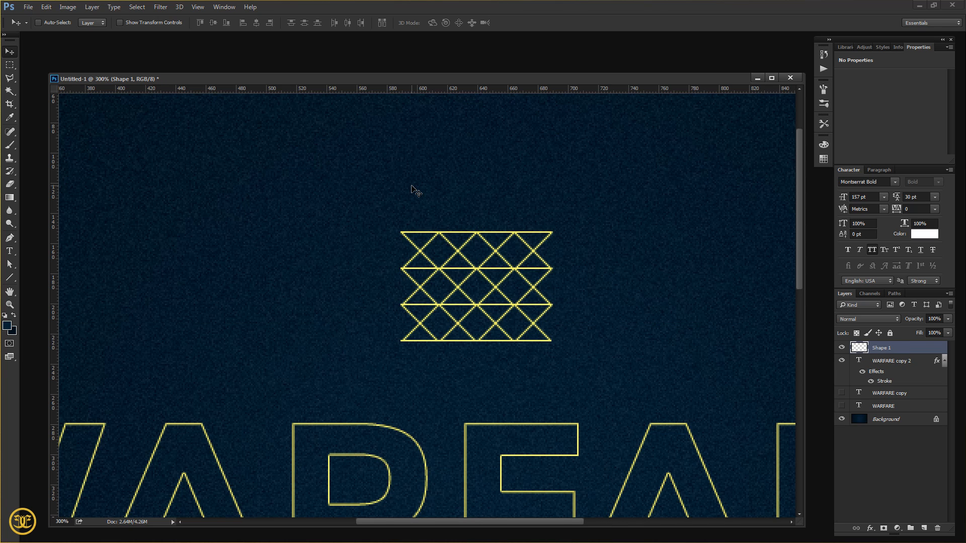
Create a new layer above the merged lattice layer Shape 1.
click(92, 7)
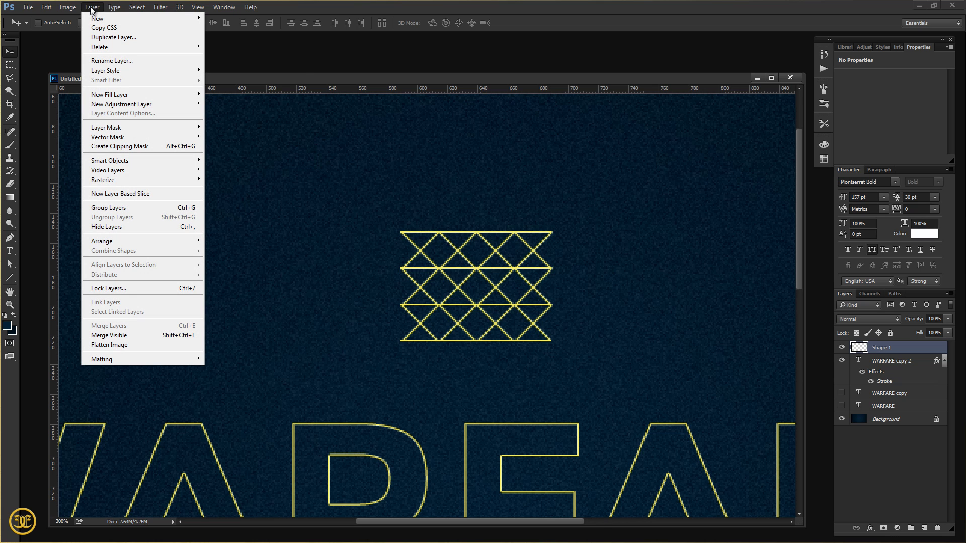
mouse_move(105, 19)
click(244, 19)
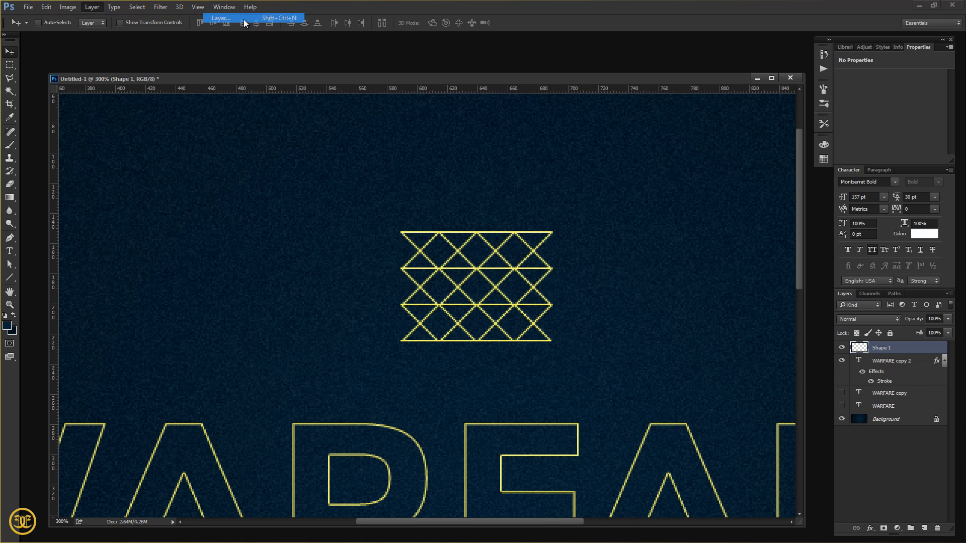
click(558, 187)
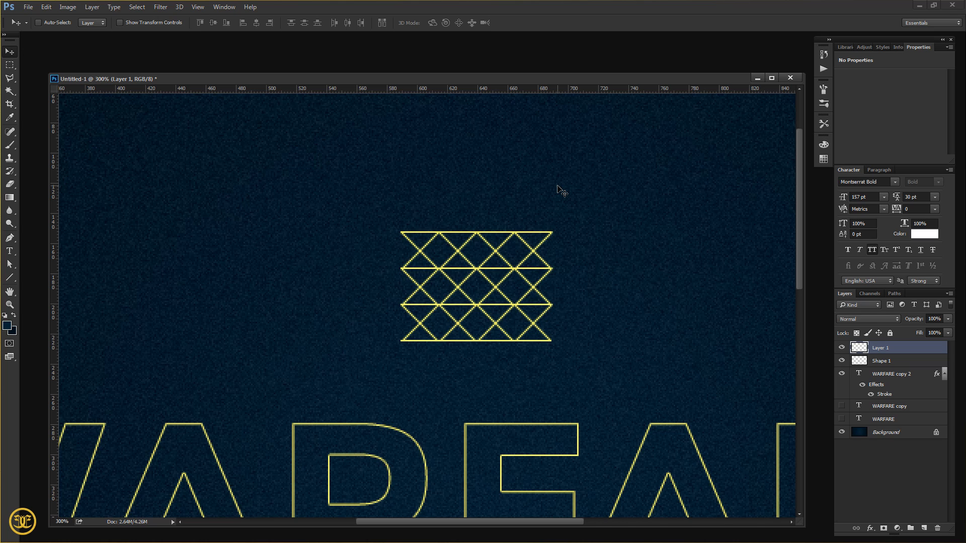
Set the foreground colour to pale yellow fcfca8, starting from the yellow of the lattice line.
click(7, 327)
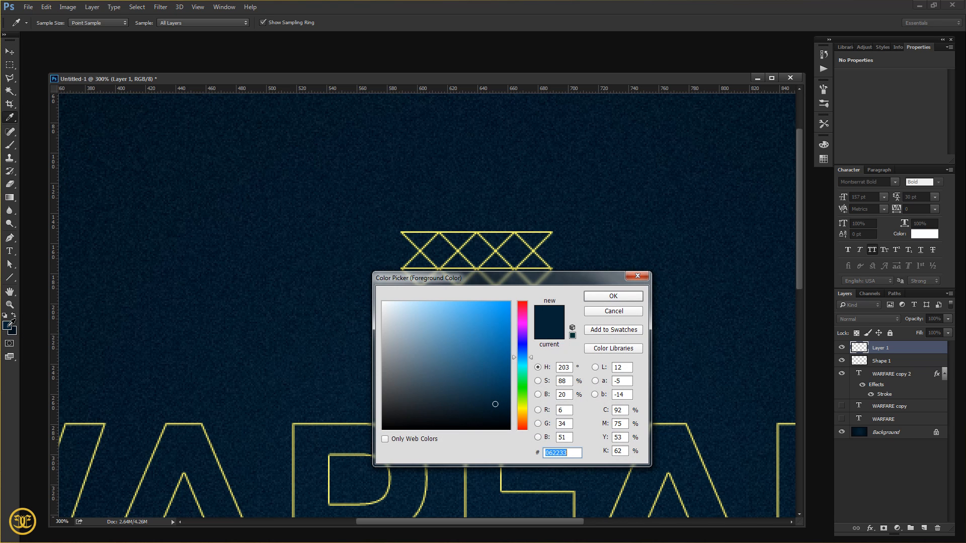
click(437, 232)
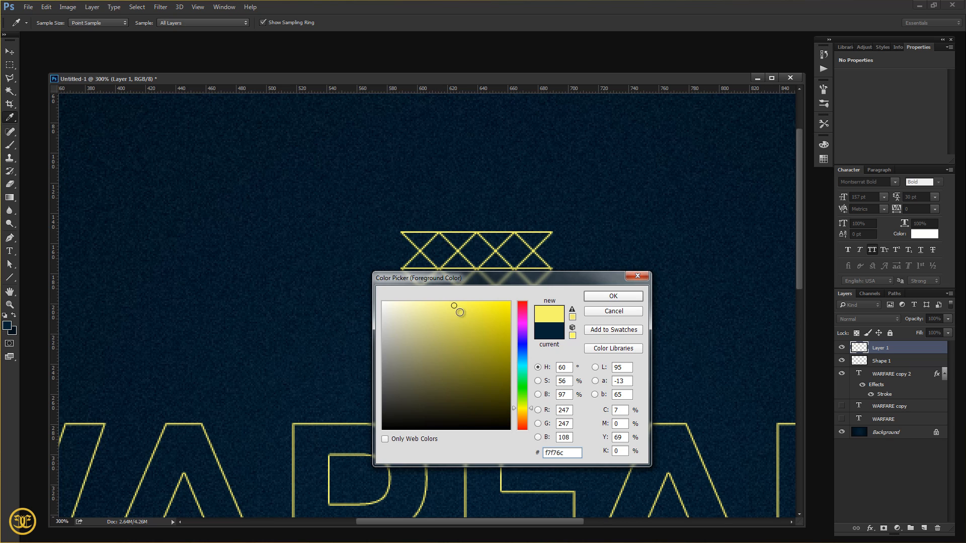
click(425, 303)
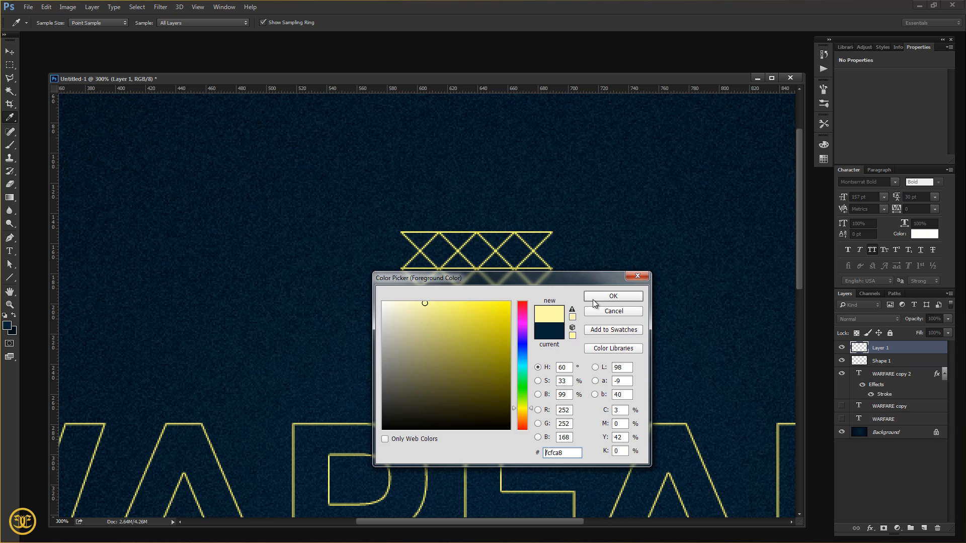
click(613, 296)
key(v)
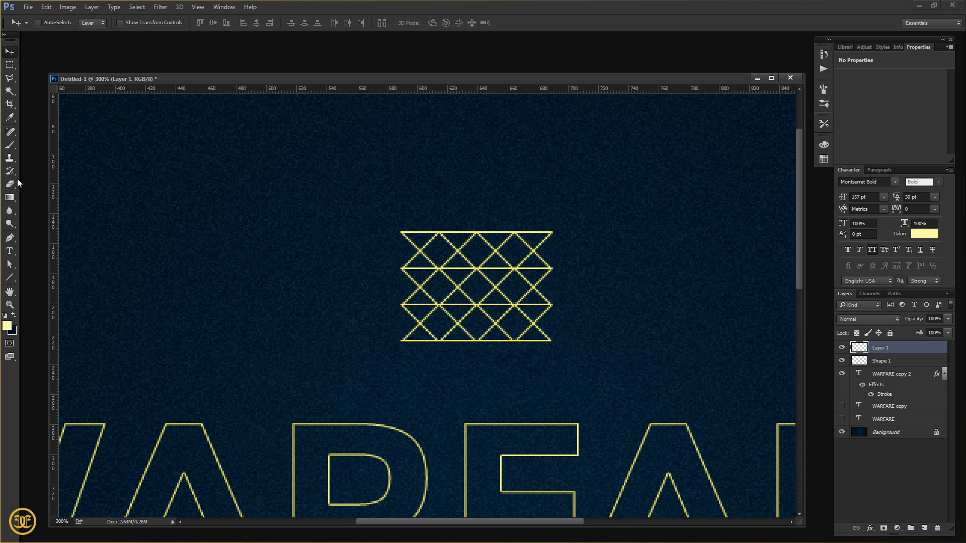
Set up a soft round brush with a size of 5 px and 0% hardness.
click(10, 145)
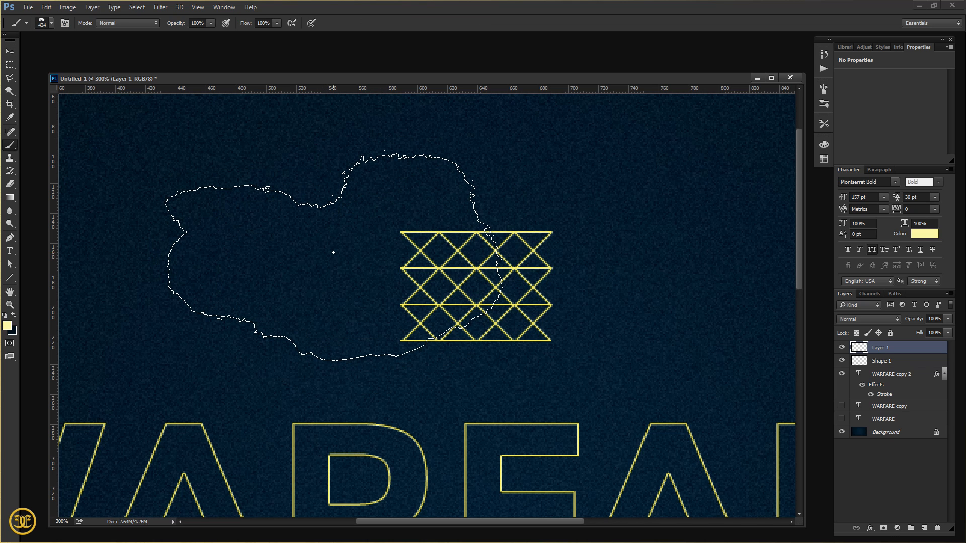
right_click(334, 253)
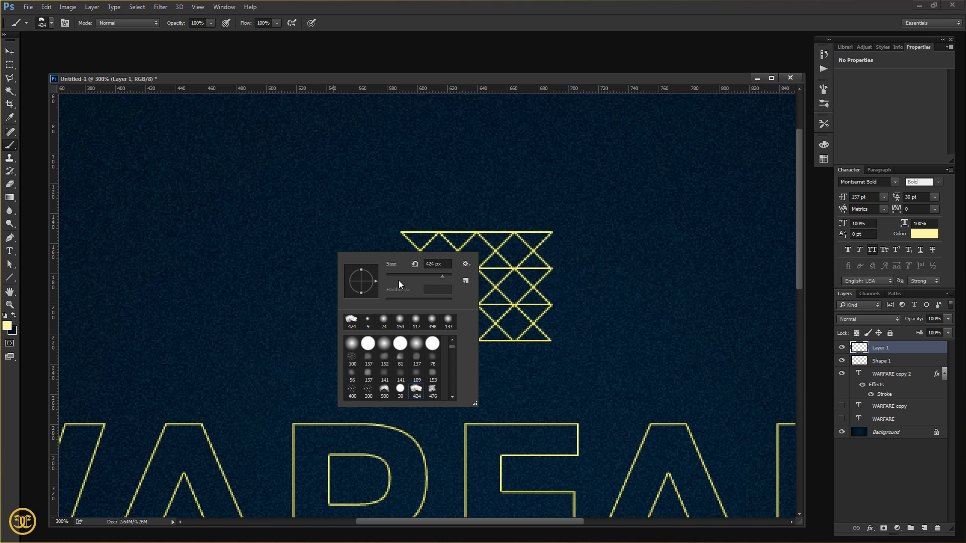
click(352, 344)
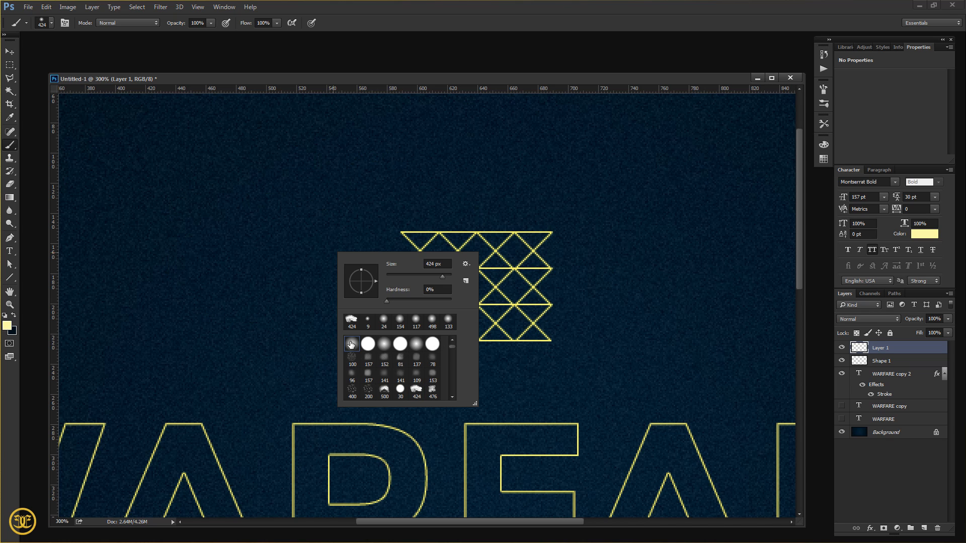
click(388, 277)
text(5)
key(Tab)
click(461, 85)
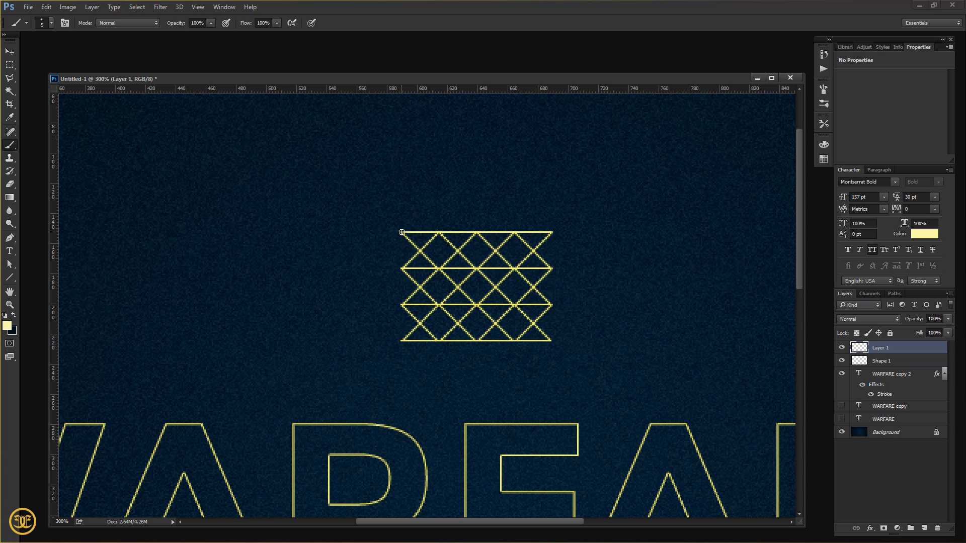
Dab a dot on the lattice's upper-left corner and build a merged row of four from copies placed on the top line's nodes.
click(402, 232)
key(ctrl+j)
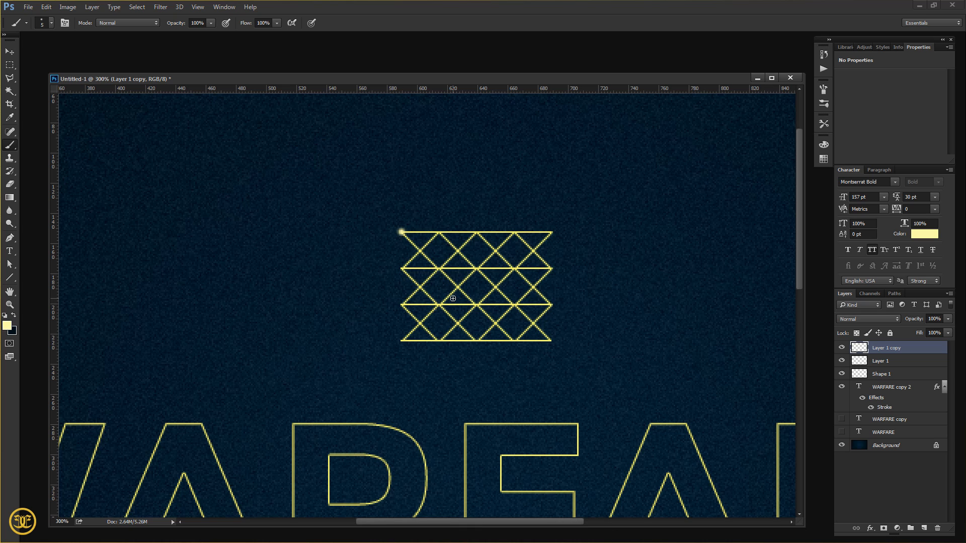
click(10, 51)
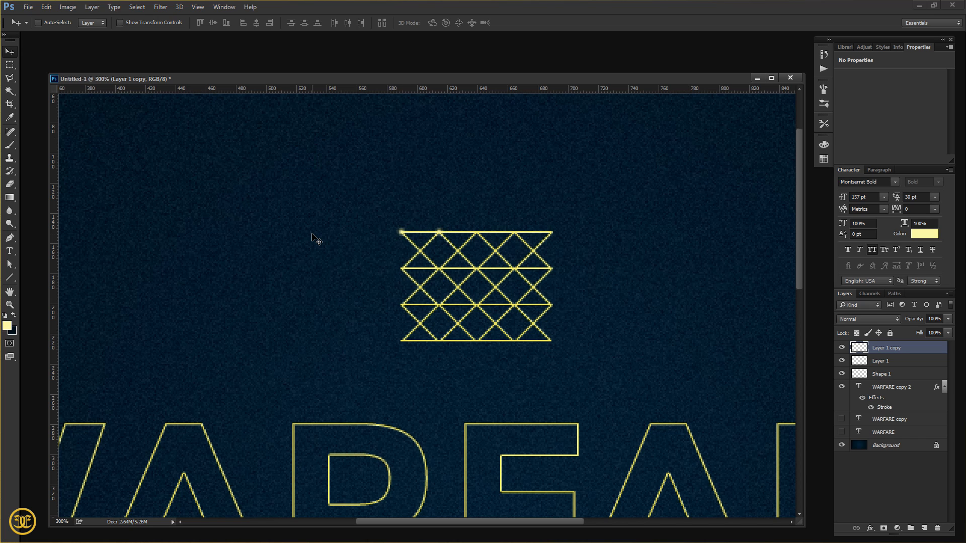
key(ctrl+e)
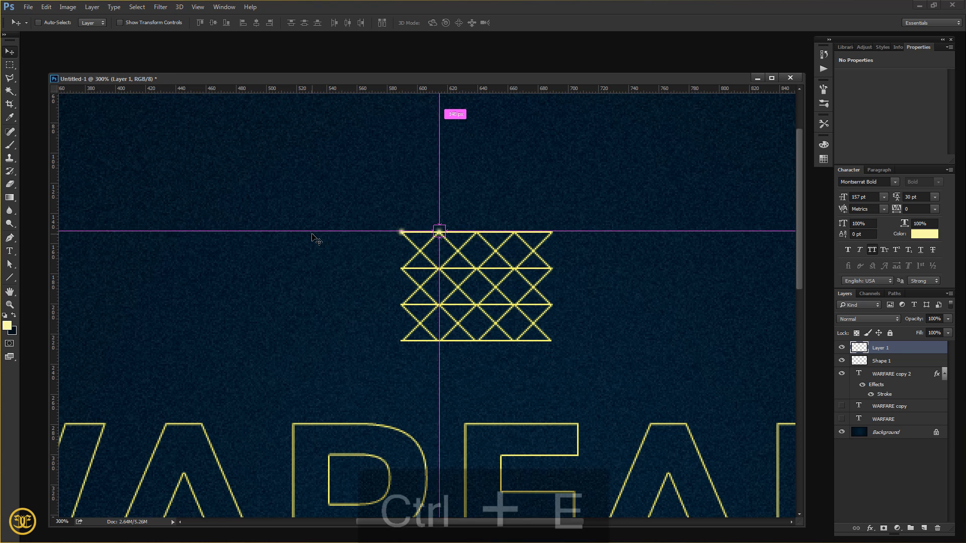
key(ctrl+j)
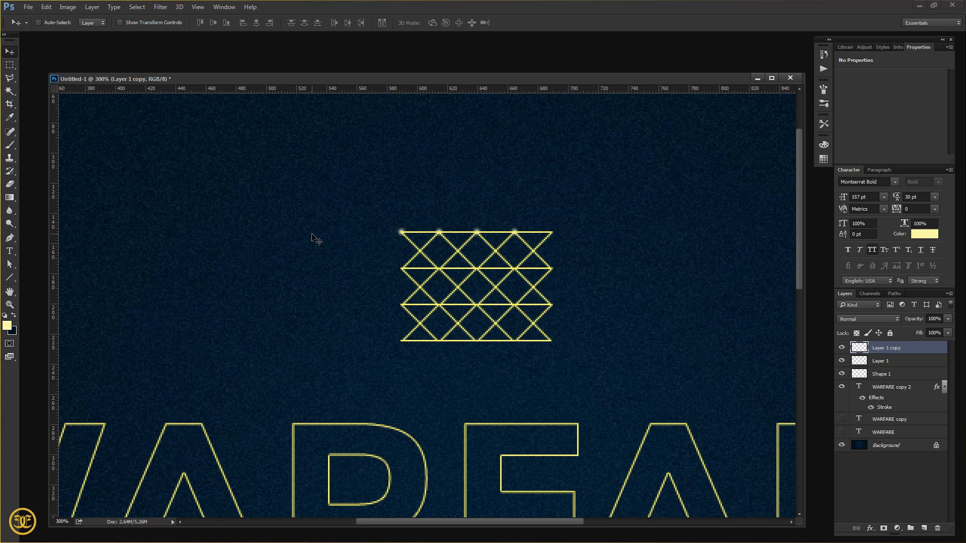
key(ctrl+e)
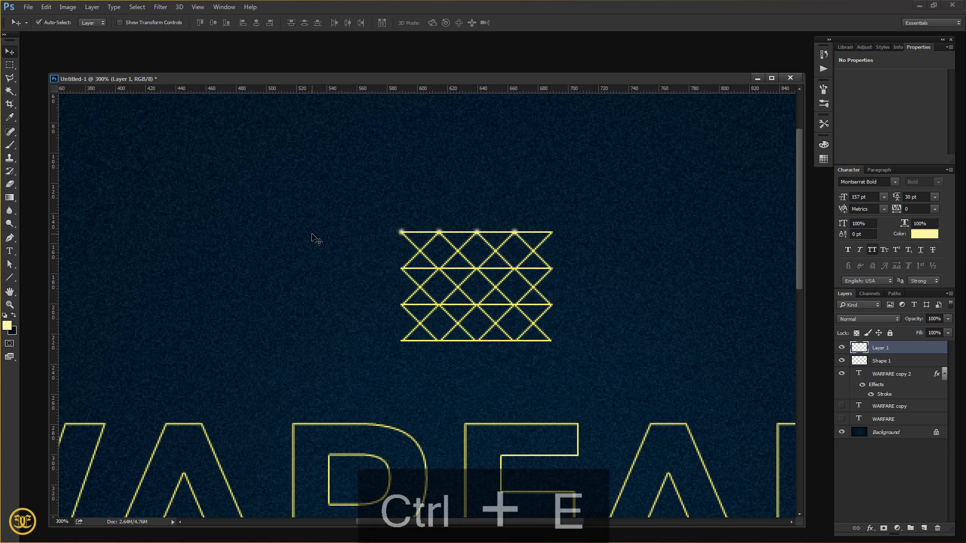
Duplicate the row of four dots, move the copy down 24 px onto the second line, and merge both rows.
key(ctrl+j)
key(shift+Down)
key(shift+Down)
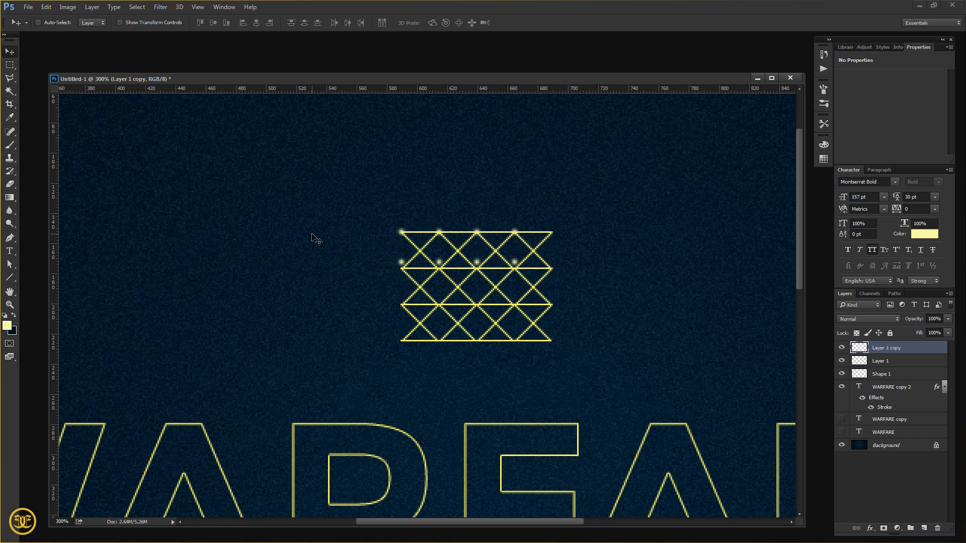
key(Down)
key(Down)
key(Down)
key(Down)
key(ctrl+e)
Duplicate the two rows of dots and move the copy down 48 px onto the lattice's lower two lines.
key(ctrl+j)
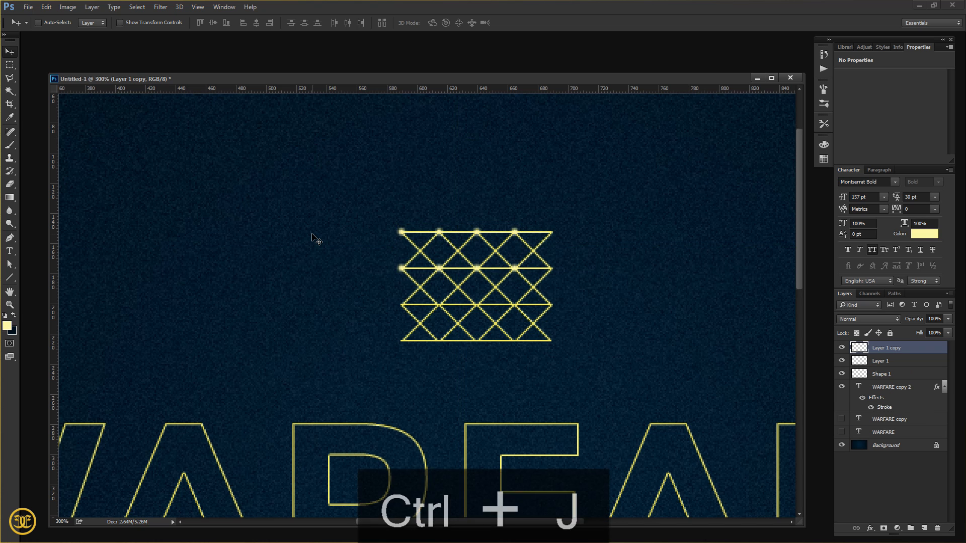
key(shift+Down)
key(shift+Down)
key(shift+Down)
key(shift+Down)
key(shift+Down)
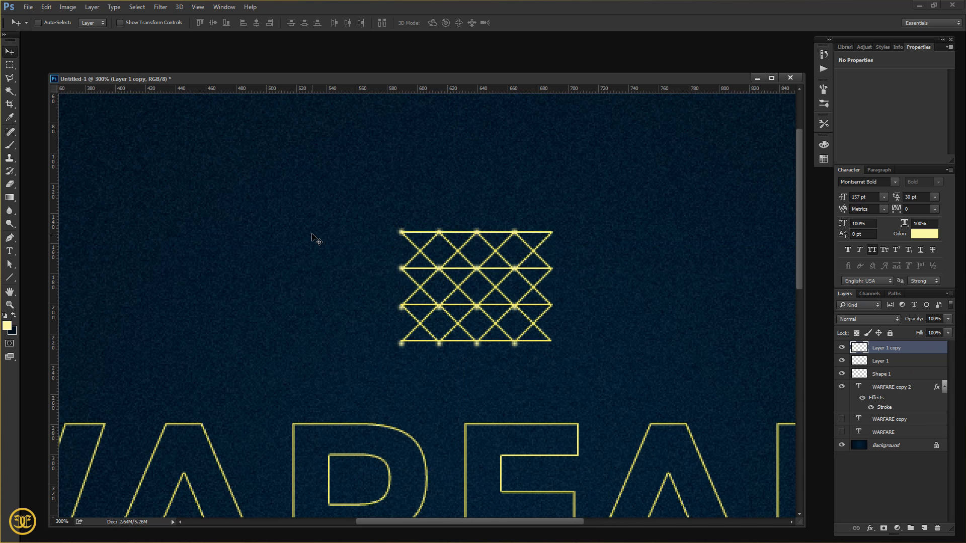
key(Up)
key(Up)
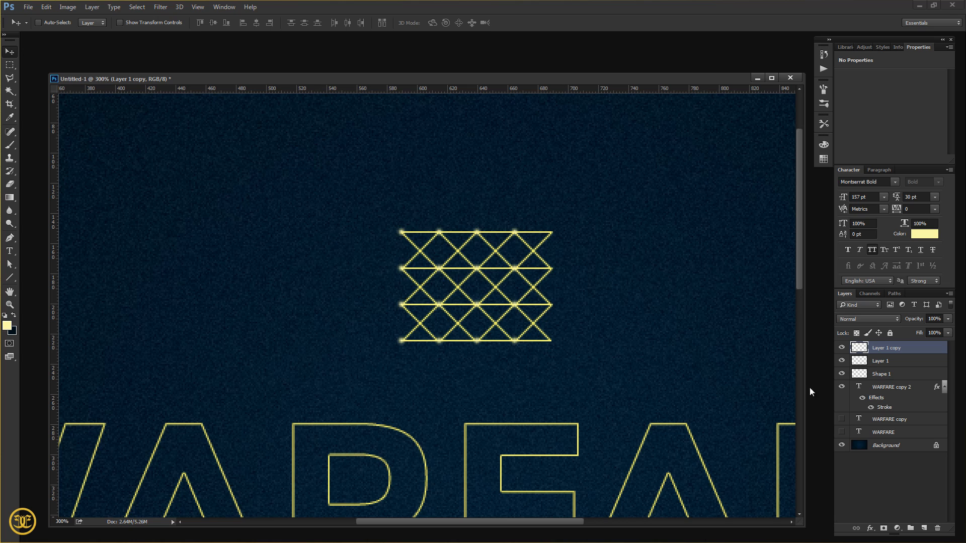
Group both dot layers with Shape 1 and check the group by toggling its visibility.
shift+click(885, 375)
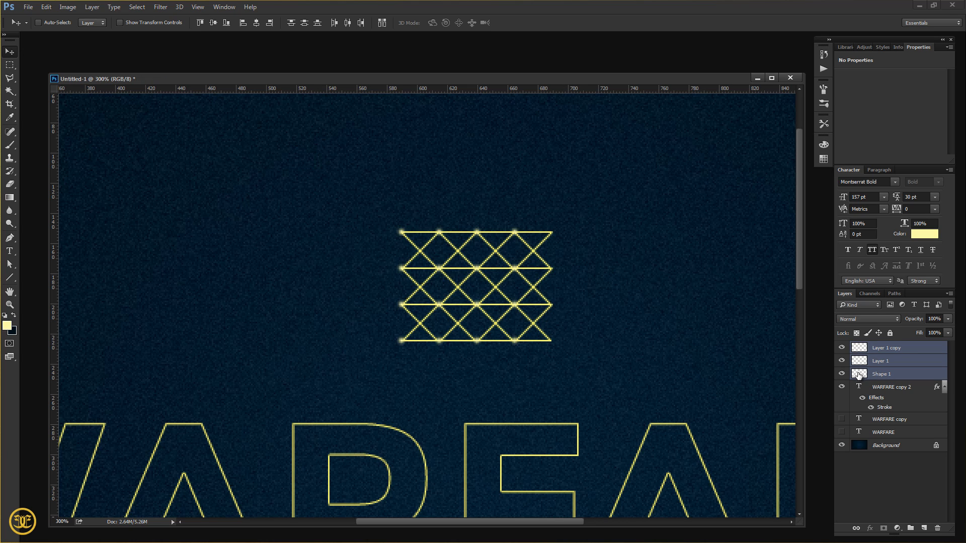
key(ctrl+g)
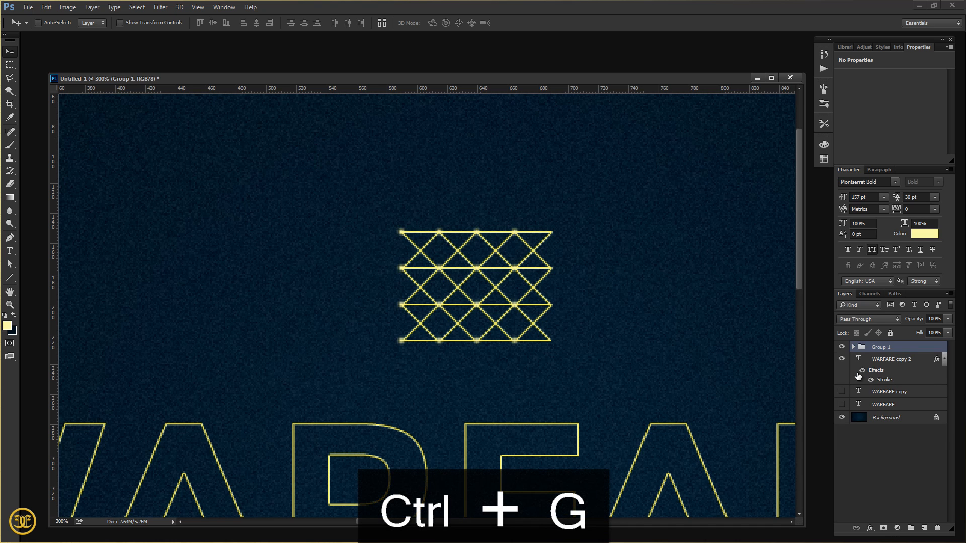
click(842, 348)
click(842, 348)
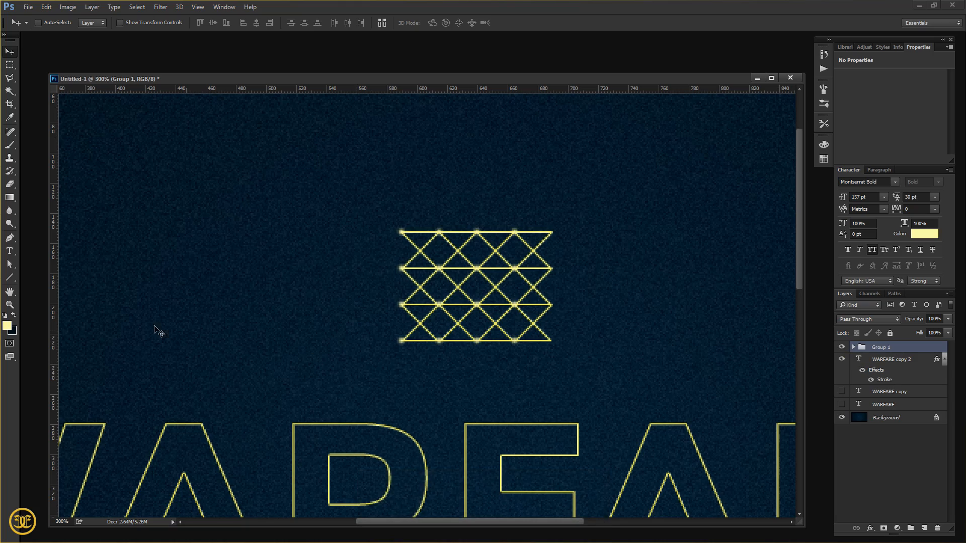
Select a 25 × 24 px rectangle from the top line's second node to the second line's third node as the repeating tile.
click(10, 304)
click(446, 281)
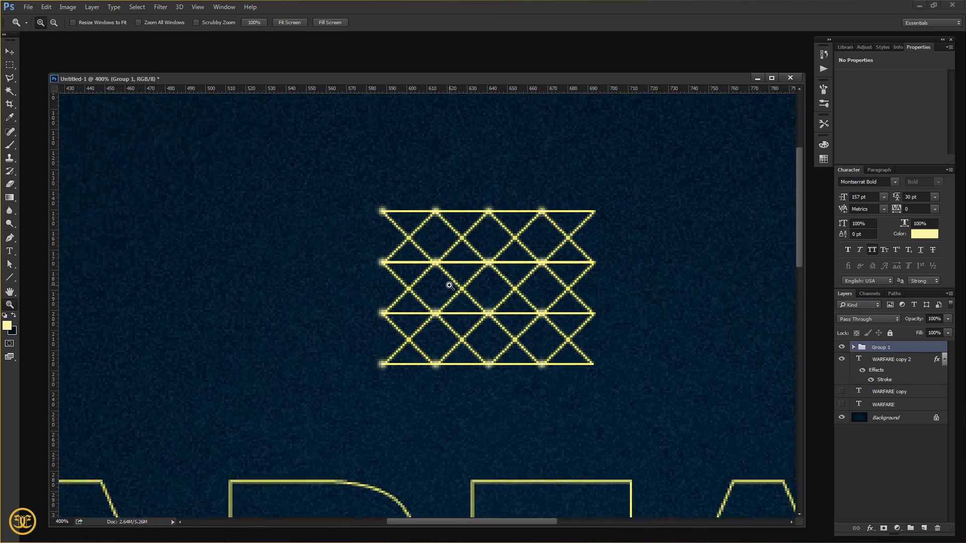
click(448, 281)
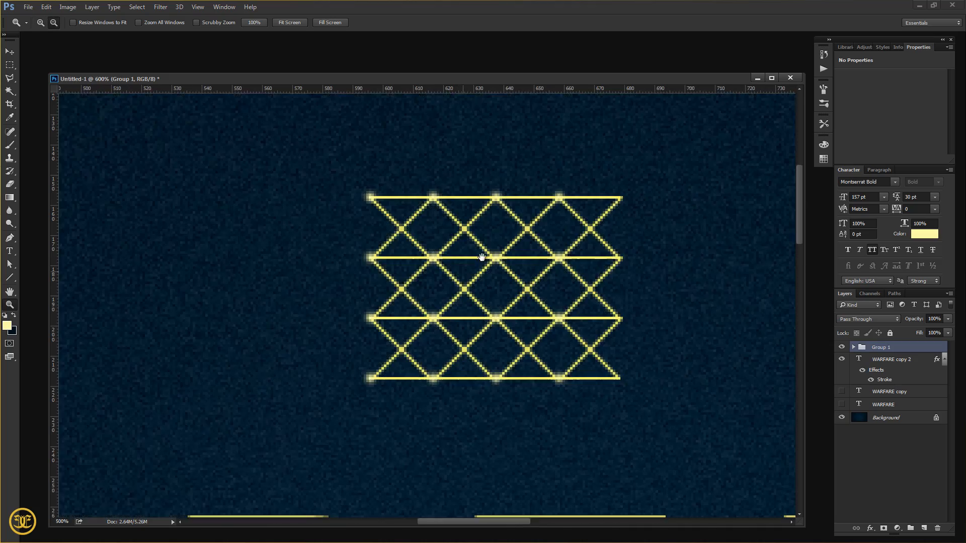
drag(480, 257, 472, 273)
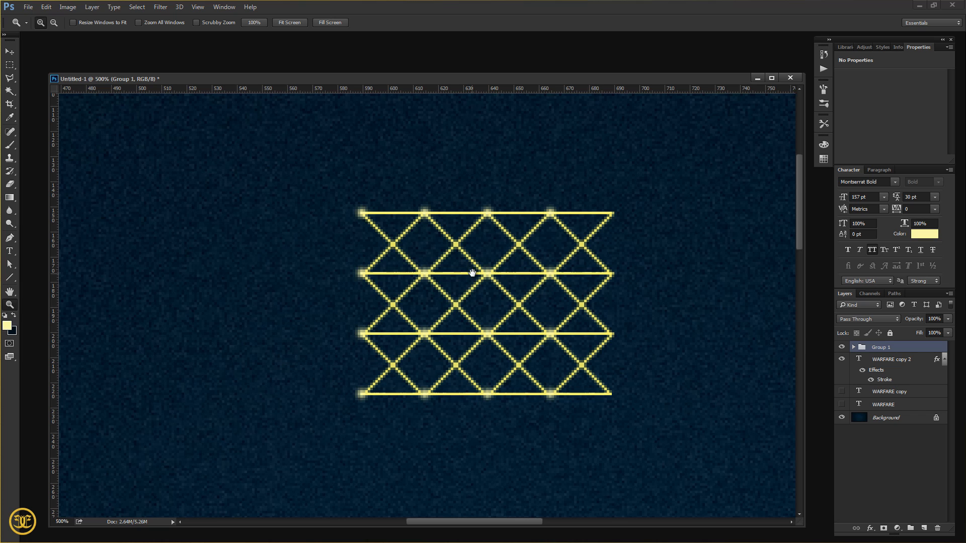
click(10, 65)
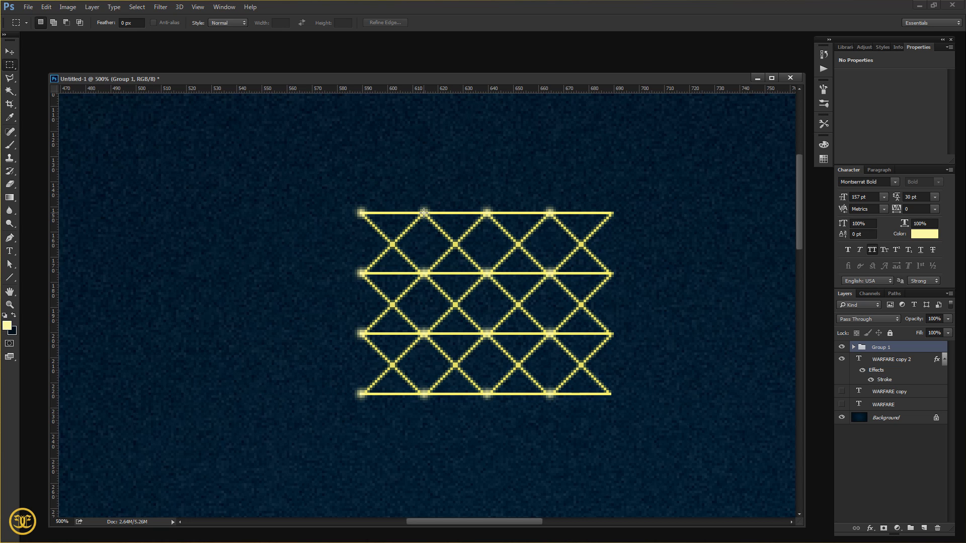
drag(424, 213, 484, 271)
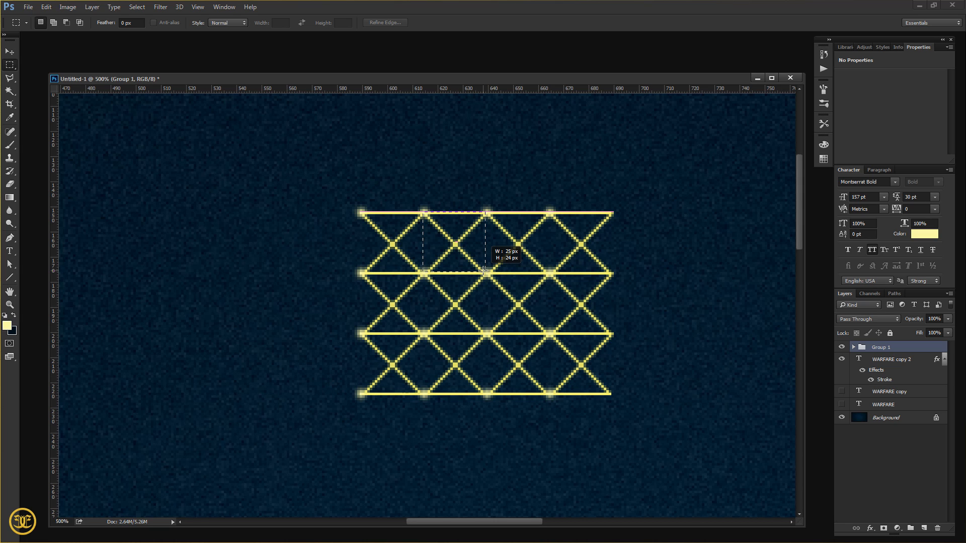
drag(484, 271, 484, 271)
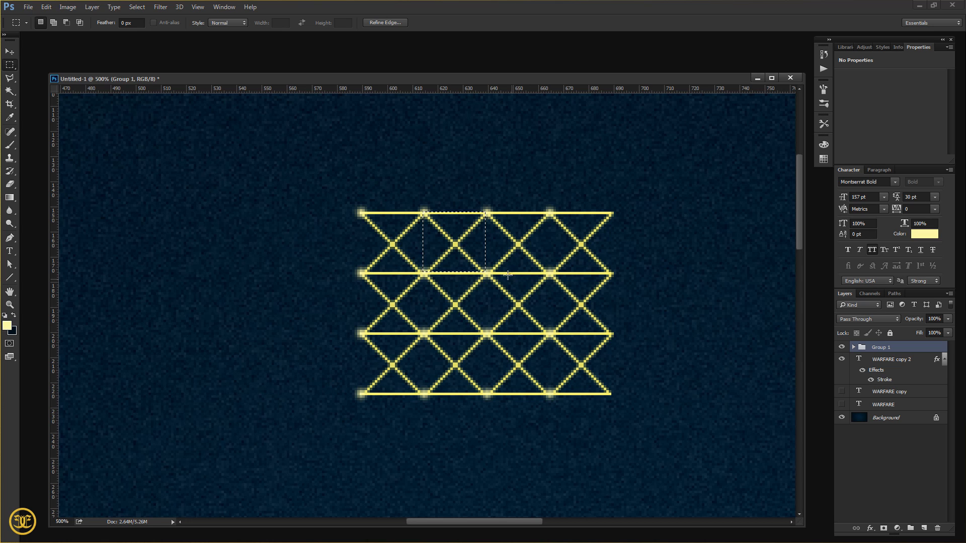
Hide the WARFARE copy 2 text layer and the Background layer, leaving only the lattice group visible.
click(10, 305)
click(463, 241)
drag(463, 241, 461, 241)
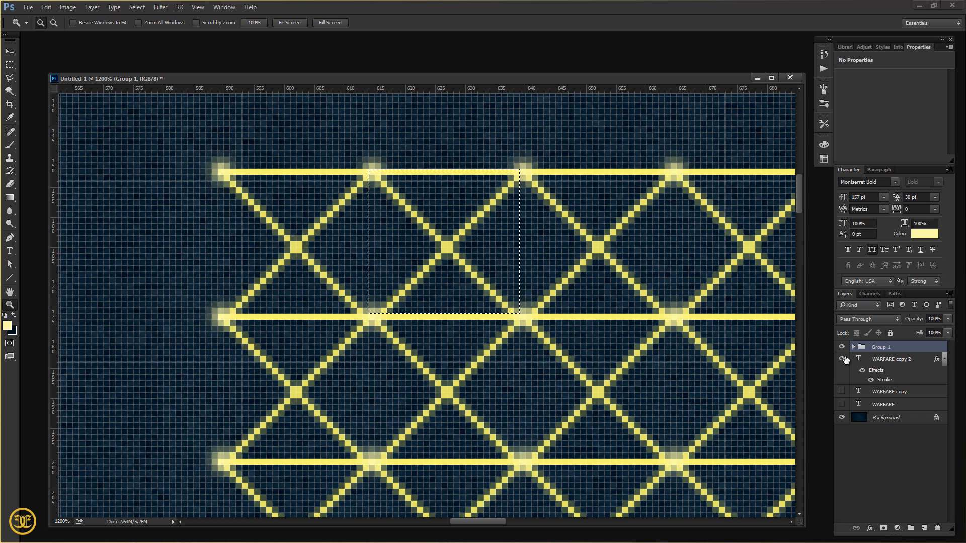
click(842, 359)
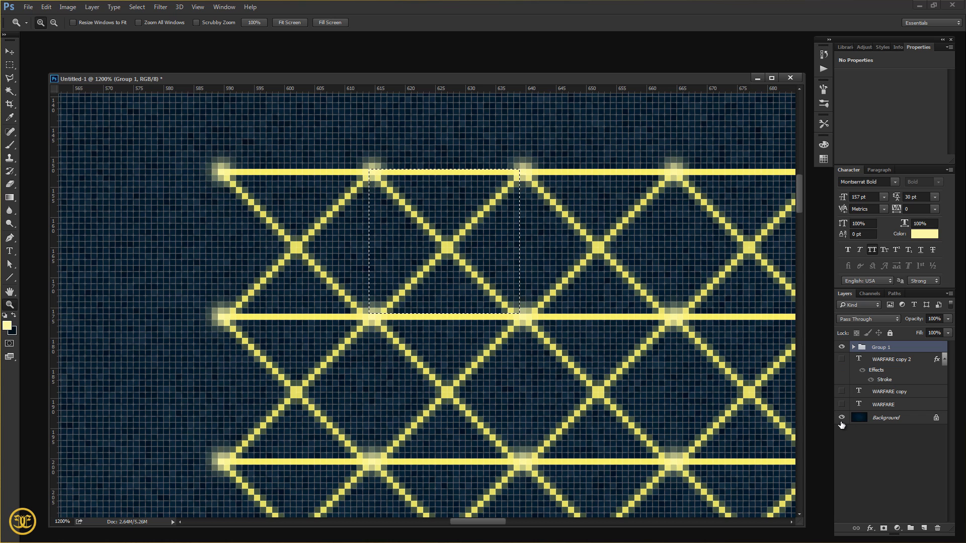
click(842, 418)
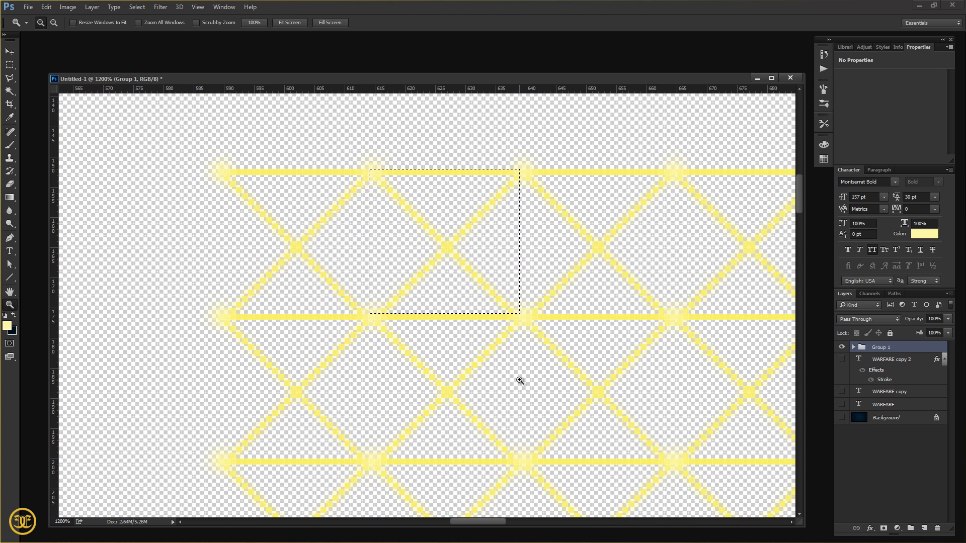
Set the opacity of the Shape 1 lattice layer to 60% and keep the Background layer hidden.
click(853, 347)
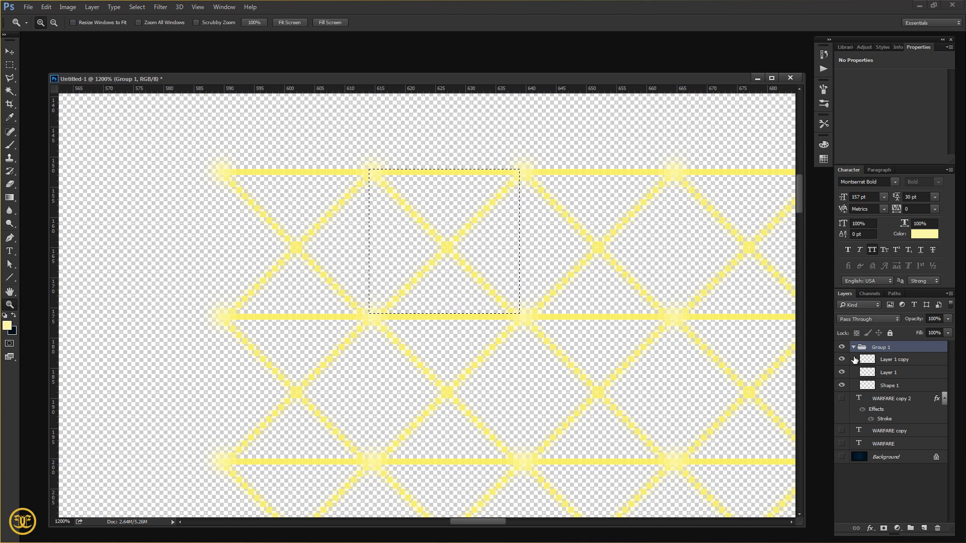
click(842, 386)
click(842, 385)
click(885, 387)
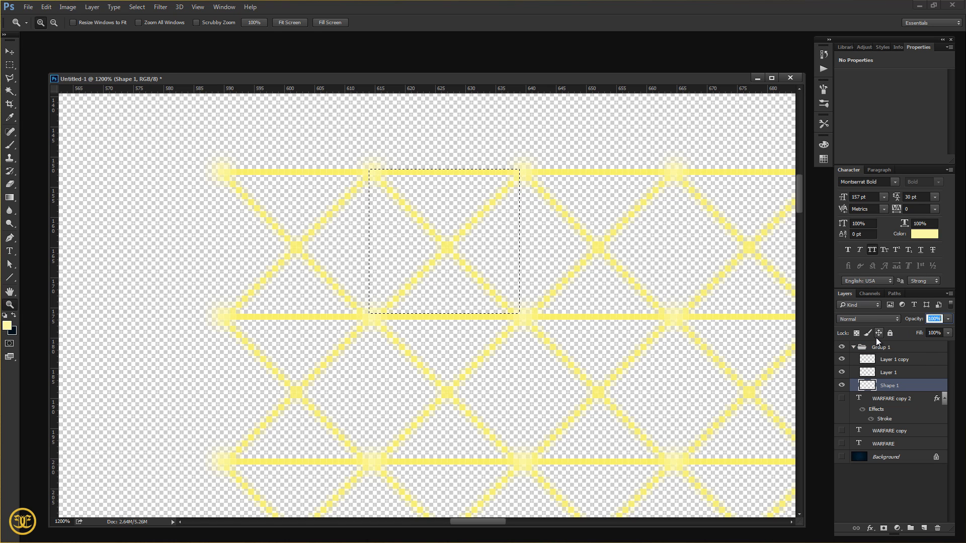
text(40)
key(Tab)
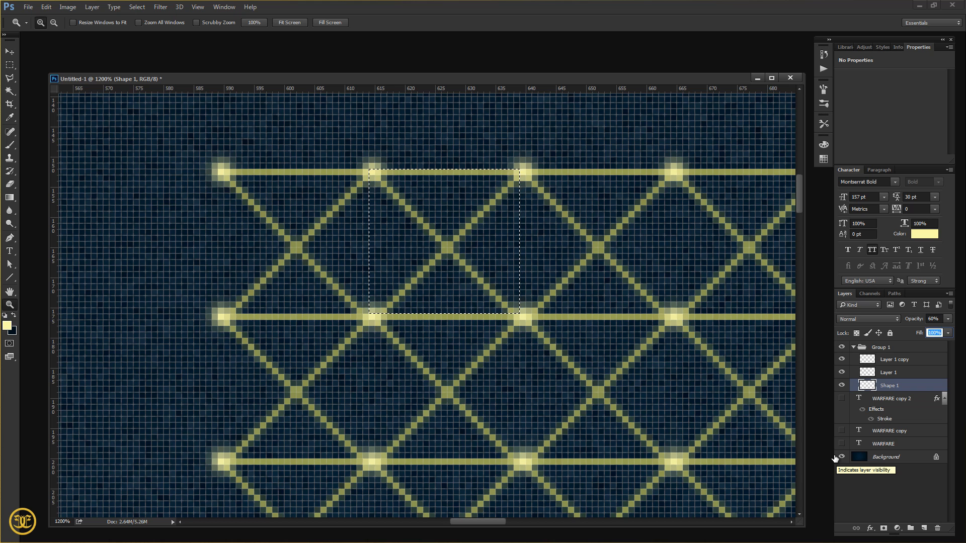
click(839, 457)
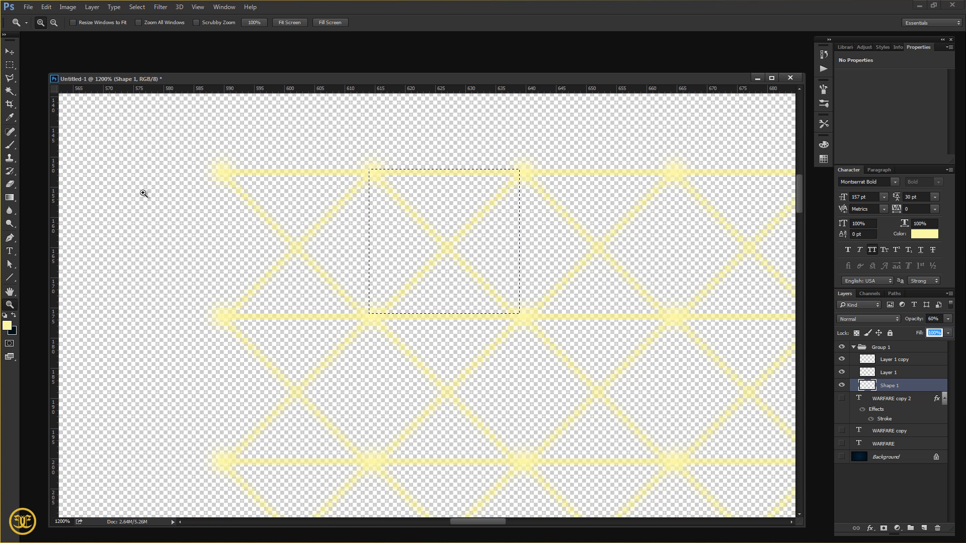
Define the selected lattice tile as a pattern named Grid.
click(46, 8)
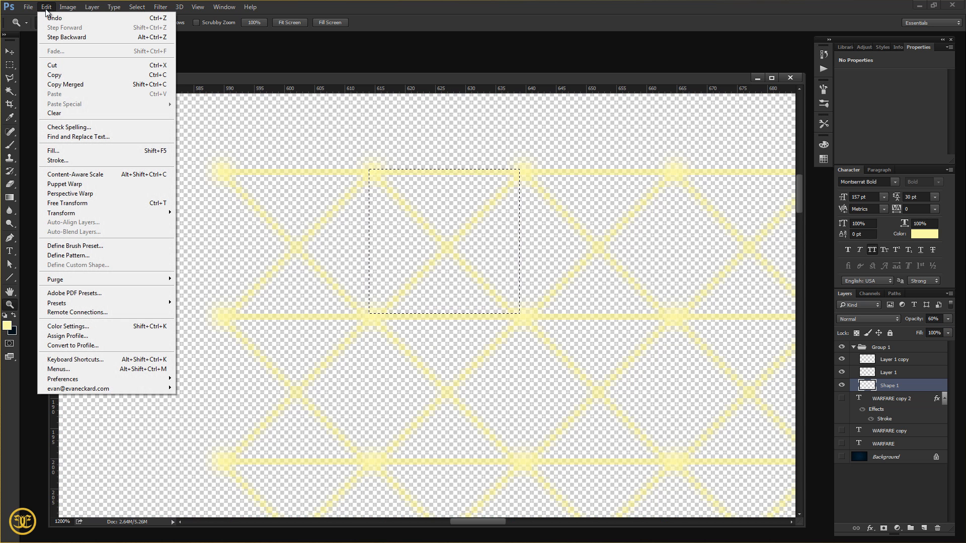
click(82, 256)
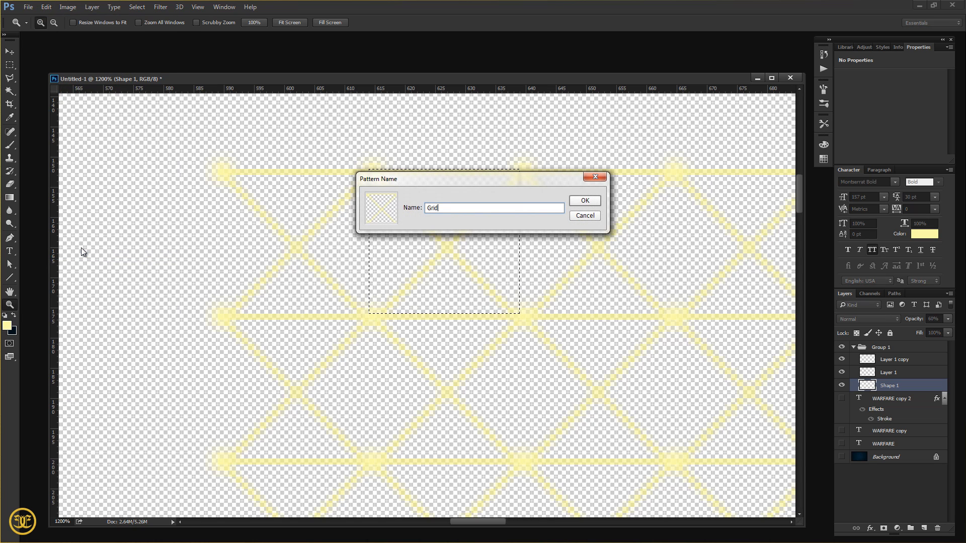
key(Return)
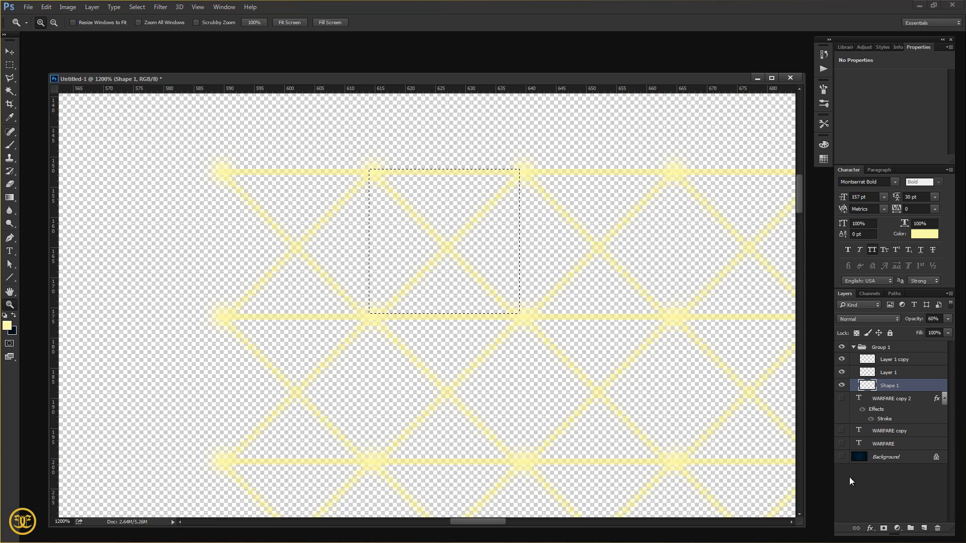
Show the Background and WARFARE copy 2 layers again and clear the tile selection.
click(841, 456)
click(841, 399)
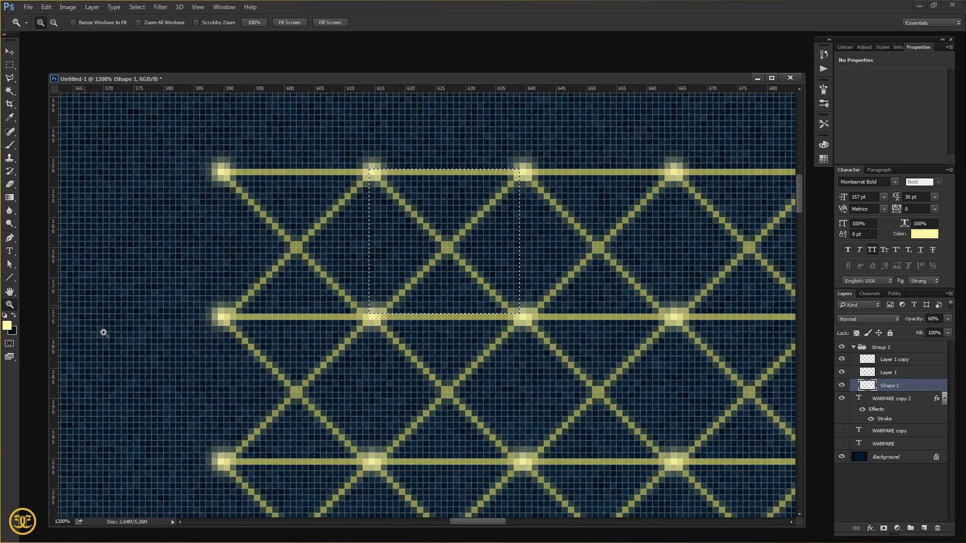
right_click(294, 296)
click(322, 319)
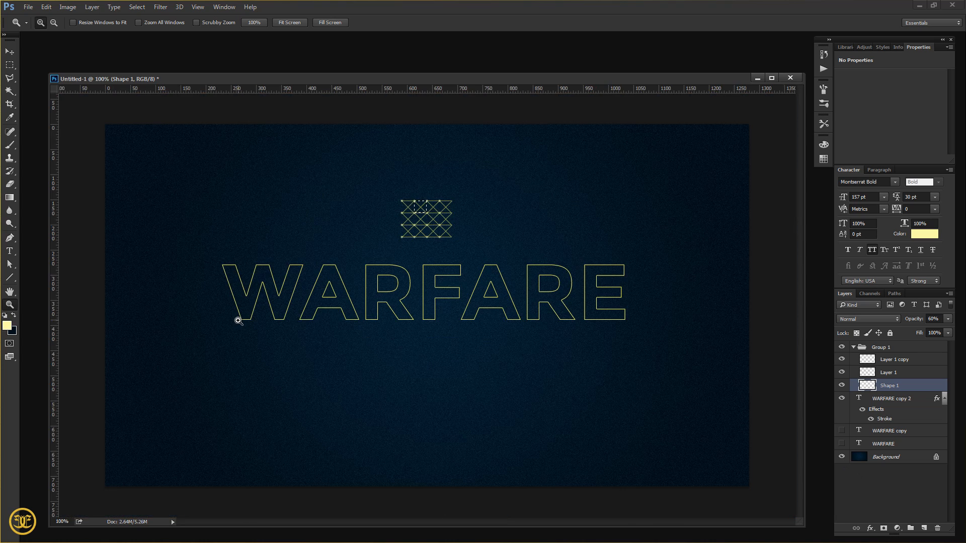
key(ctrl+d)
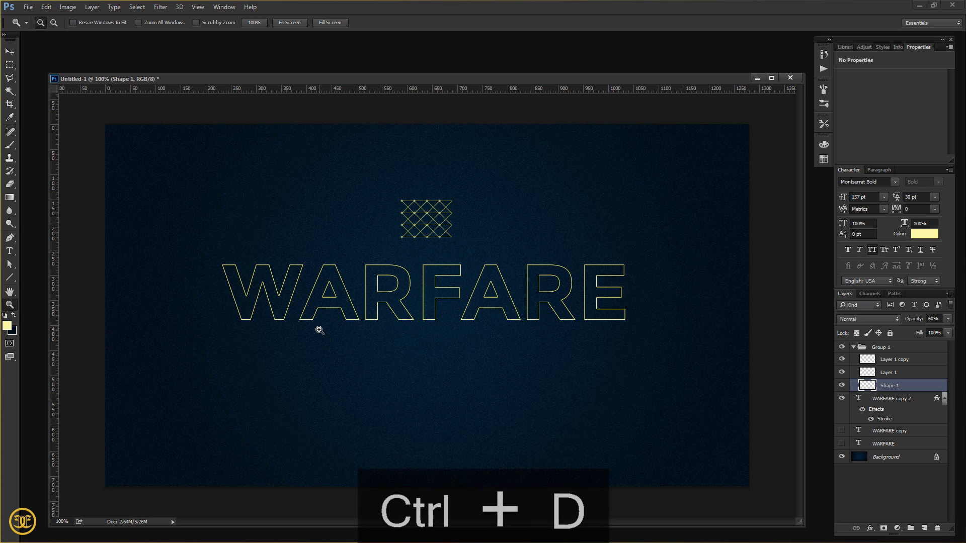
Collapse and hide Group 1, and make the original WARFARE text layer visible.
click(853, 347)
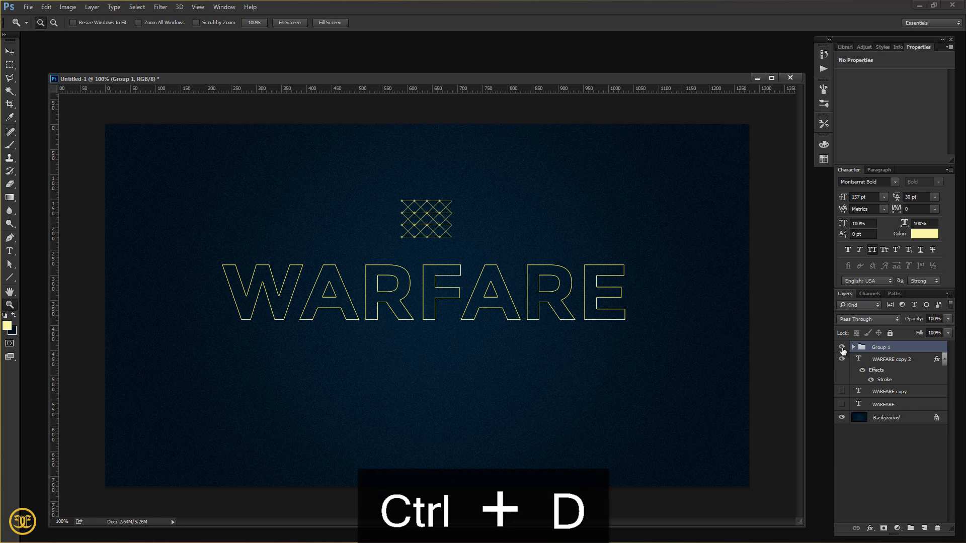
click(841, 348)
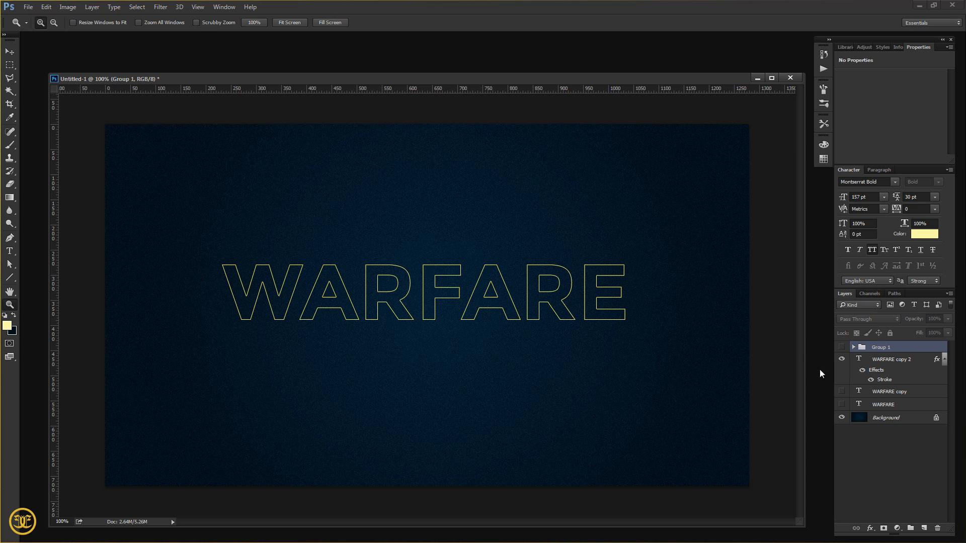
click(843, 406)
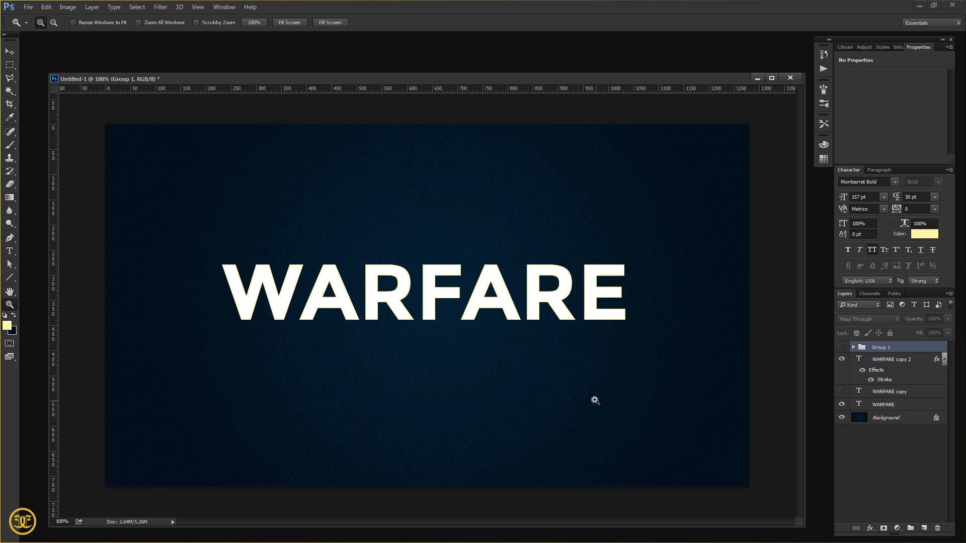
Add a Pattern Overlay with the newly defined Grid pattern to the WARFARE layer and set its fill opacity to 0%.
click(886, 404)
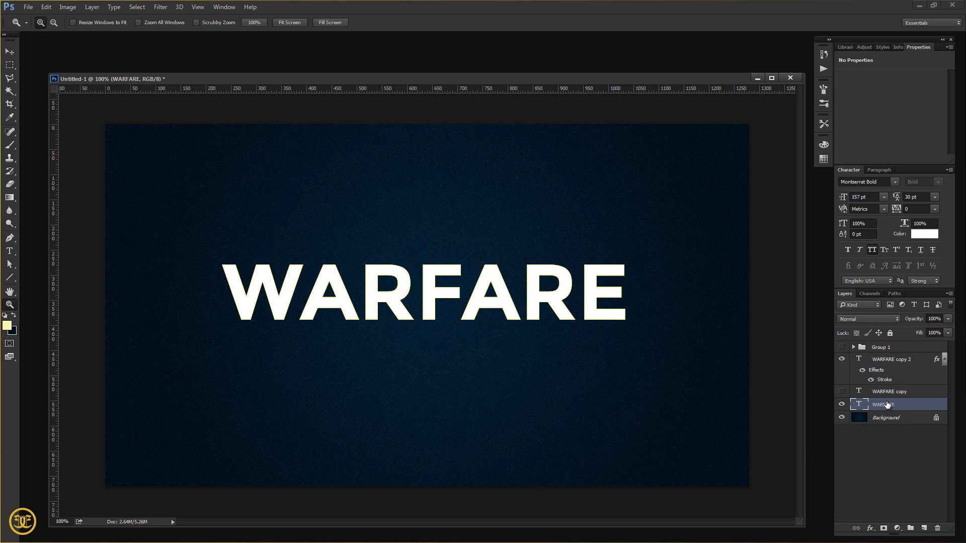
click(870, 528)
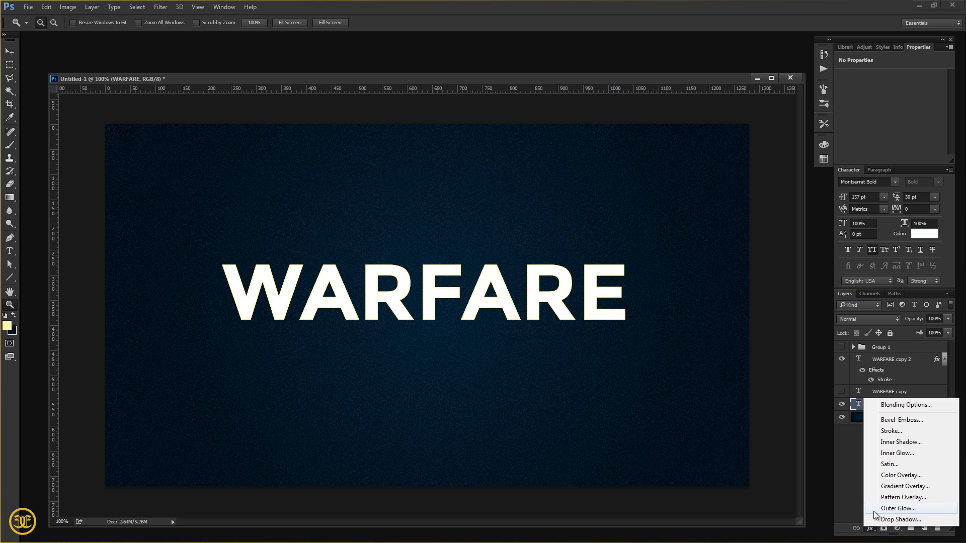
click(903, 497)
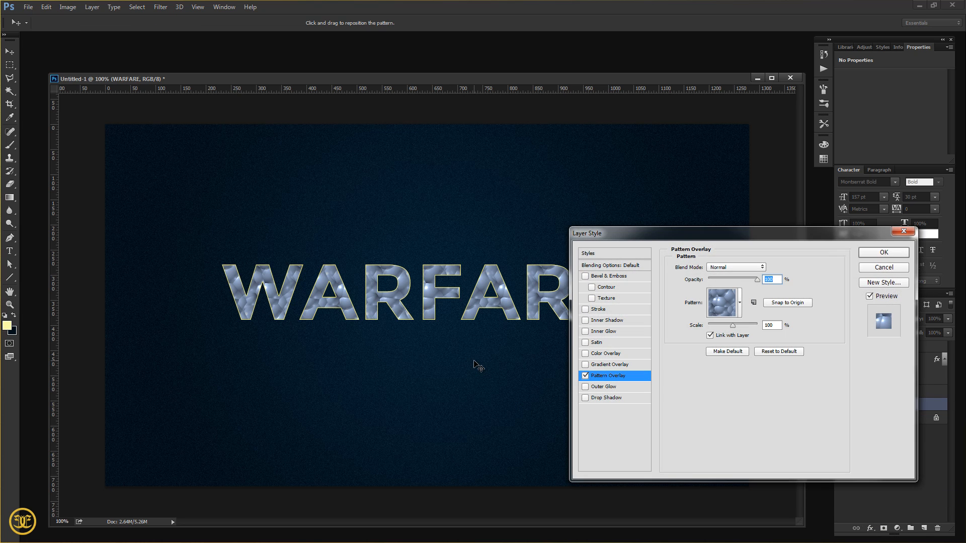
drag(664, 239, 604, 214)
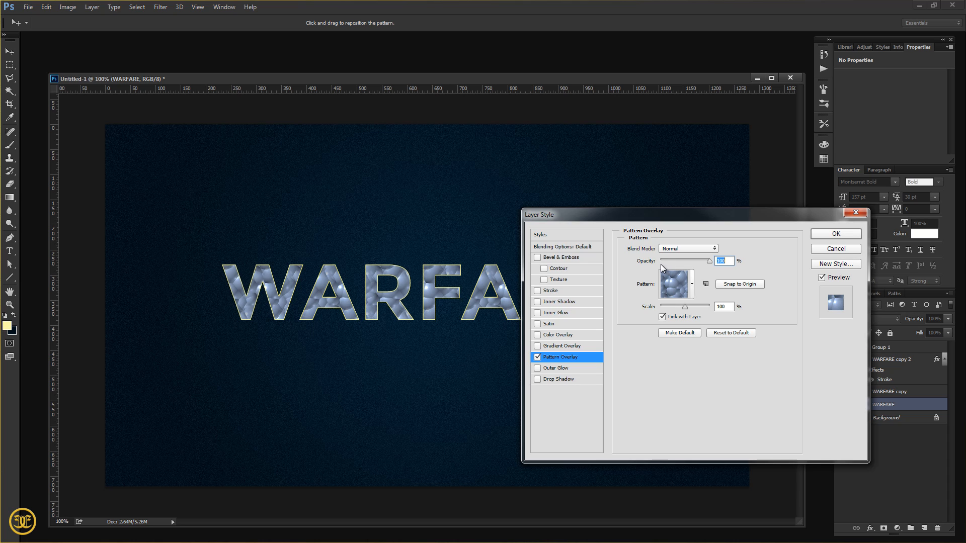
click(677, 283)
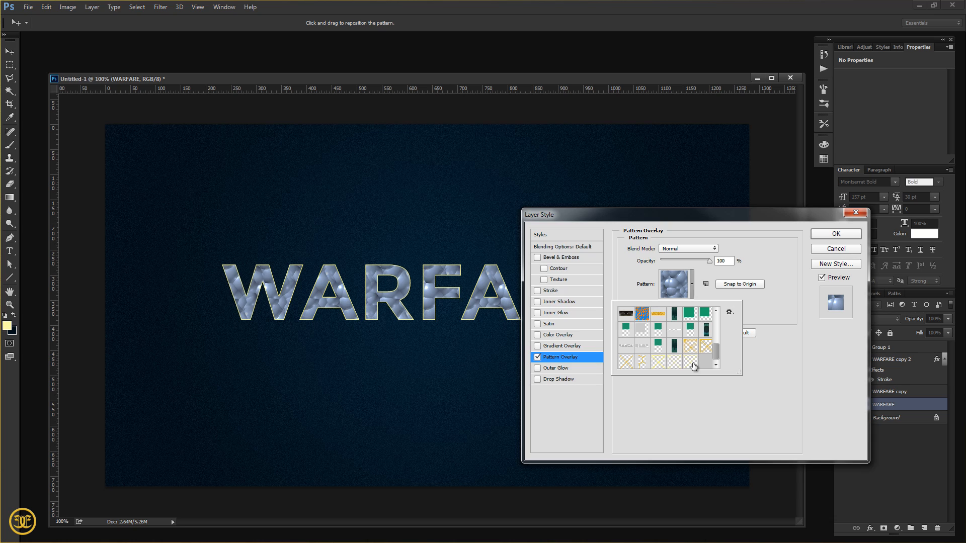
click(693, 364)
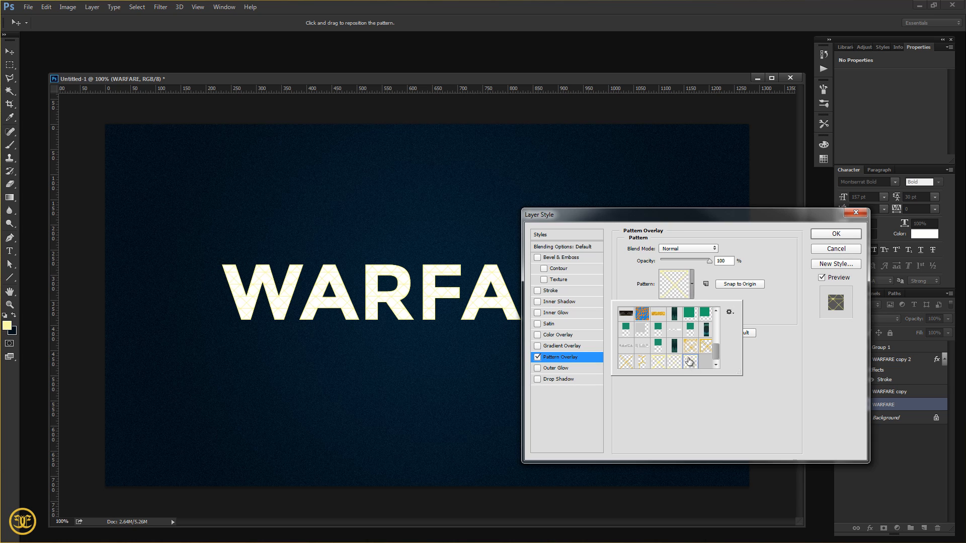
click(725, 408)
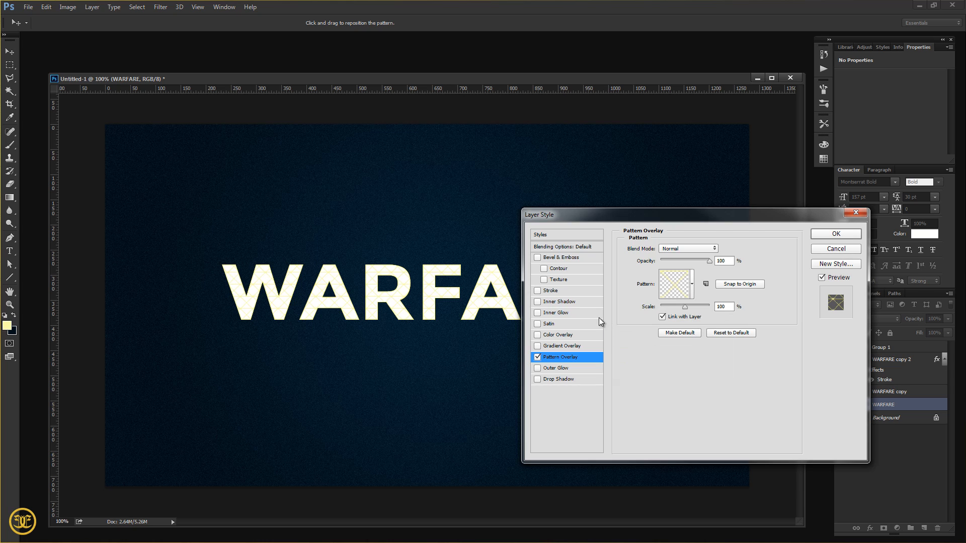
click(556, 246)
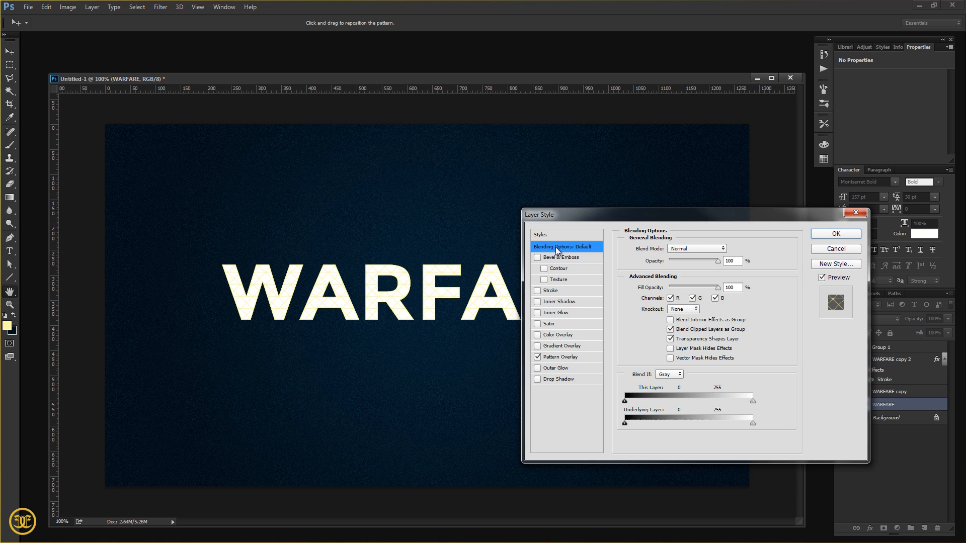
drag(716, 290, 646, 302)
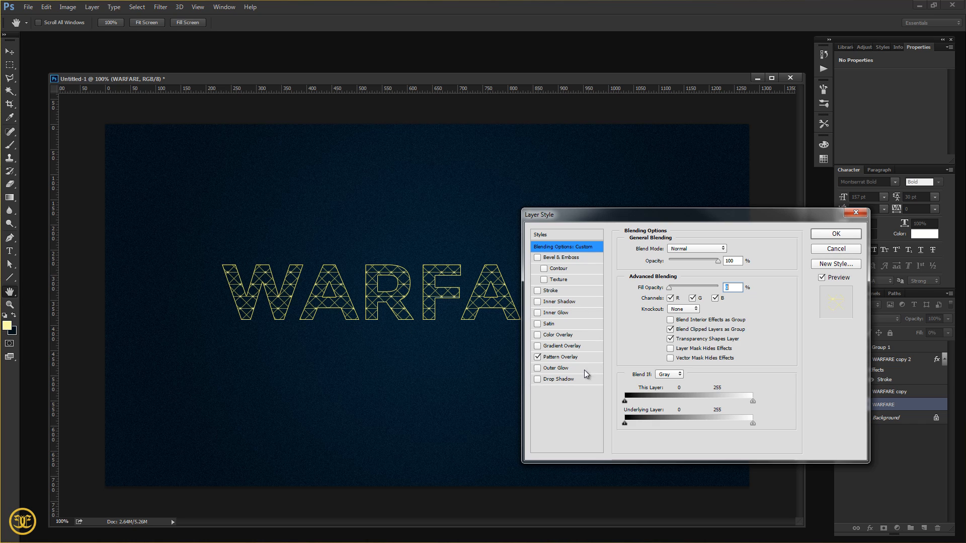
Set the Pattern Overlay's opacity to 60%, reposition the lattice inside the letters and apply the layer style.
click(567, 358)
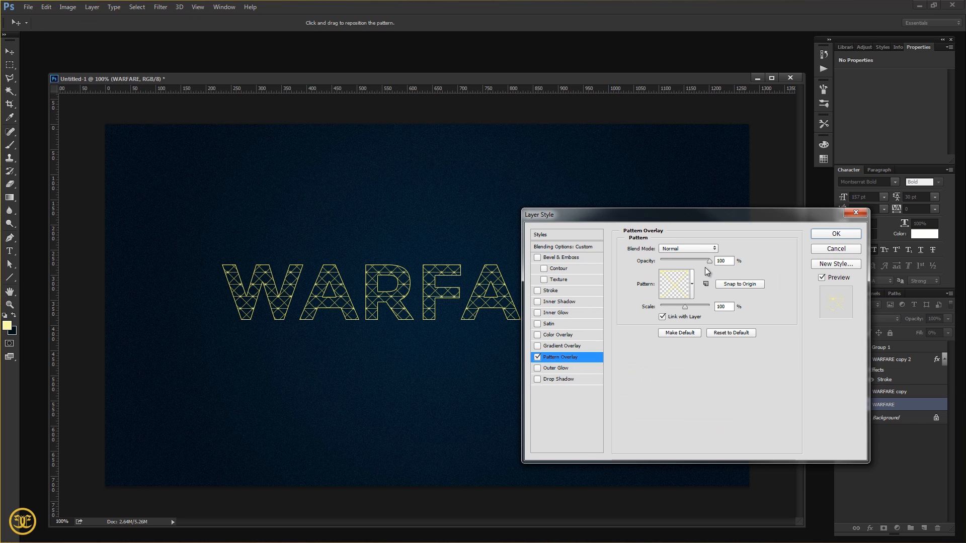
drag(698, 263, 689, 262)
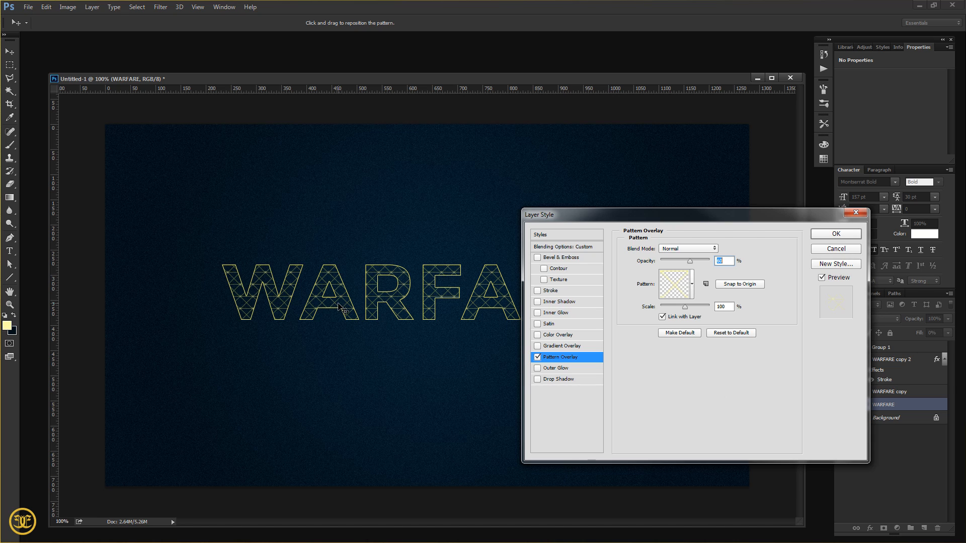
mouse_move(420, 303)
mouse_down()
mouse_move(420, 284)
mouse_move(436, 300)
mouse_up()
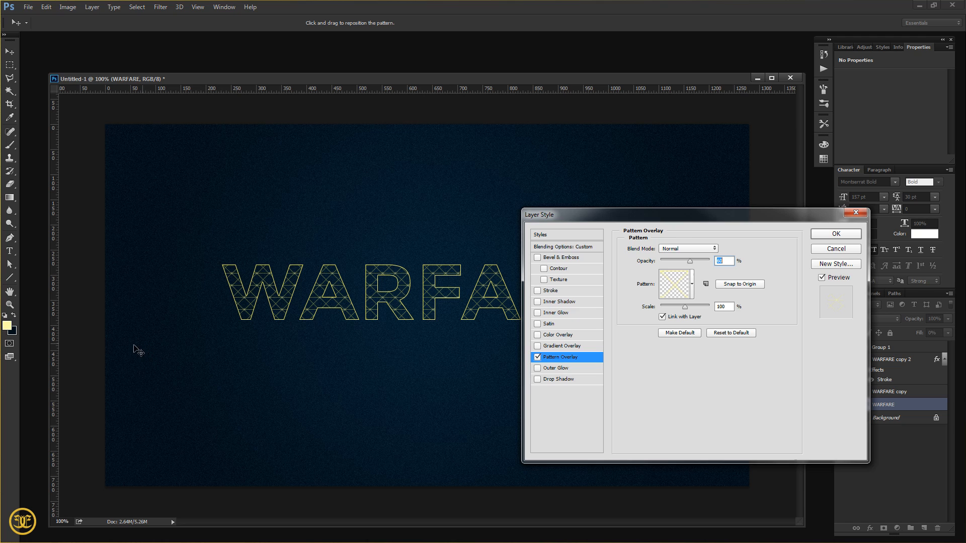
click(835, 234)
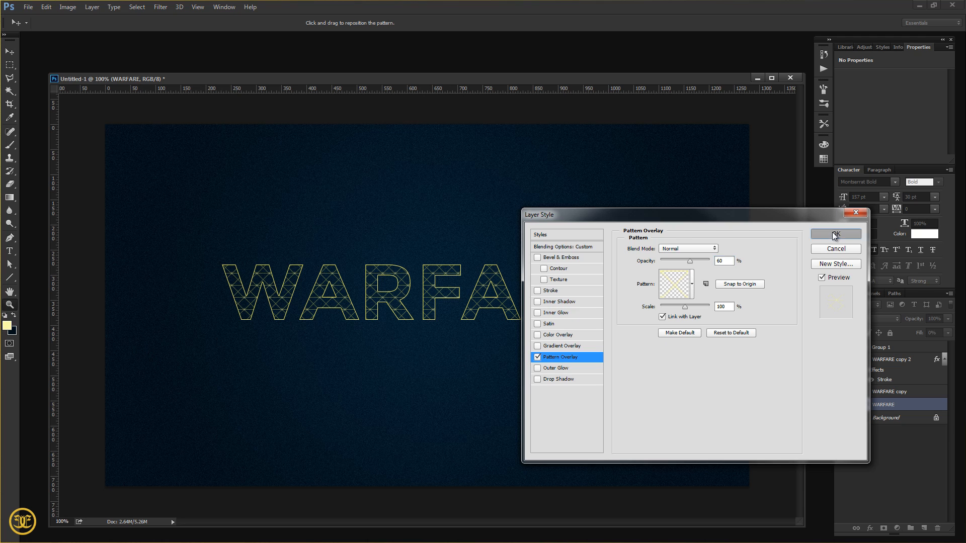
Compare the lattice with the finished warfare.psd document and return to the working document.
key(z)
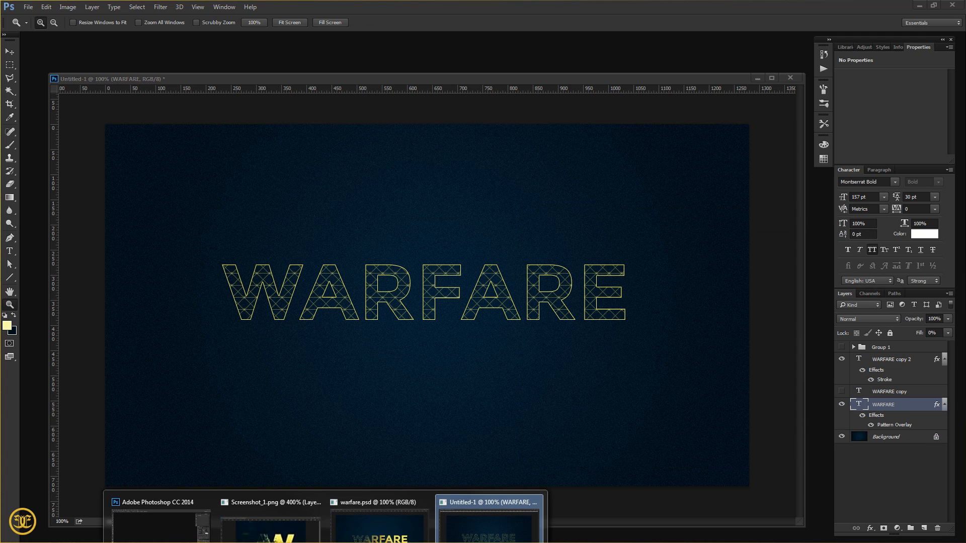
click(377, 533)
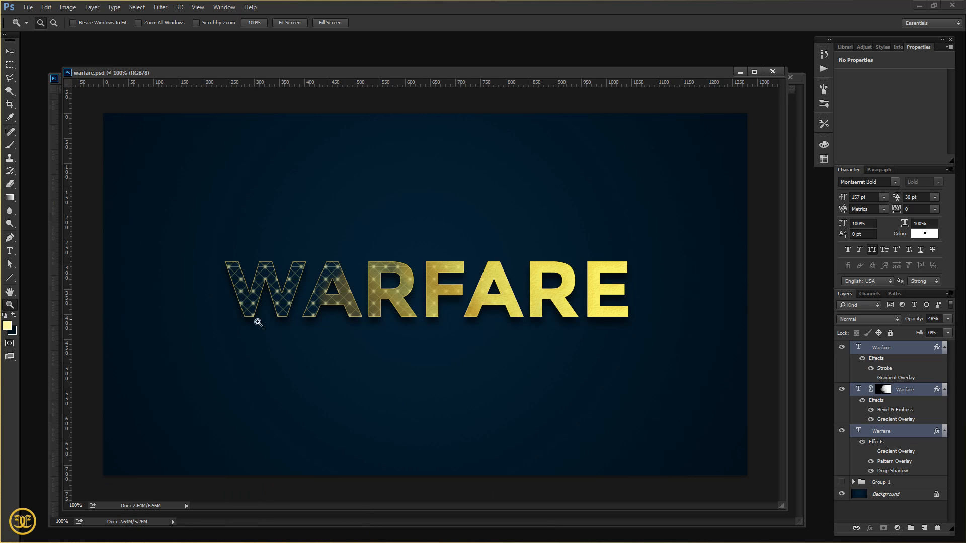
click(740, 73)
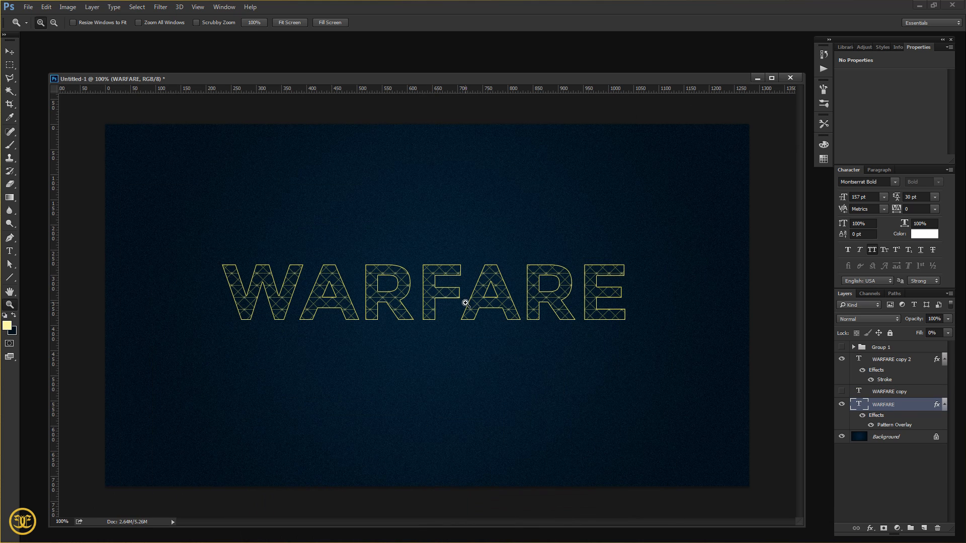
Show the WARFARE copy text layer and add a Gradient Overlay to it.
click(842, 393)
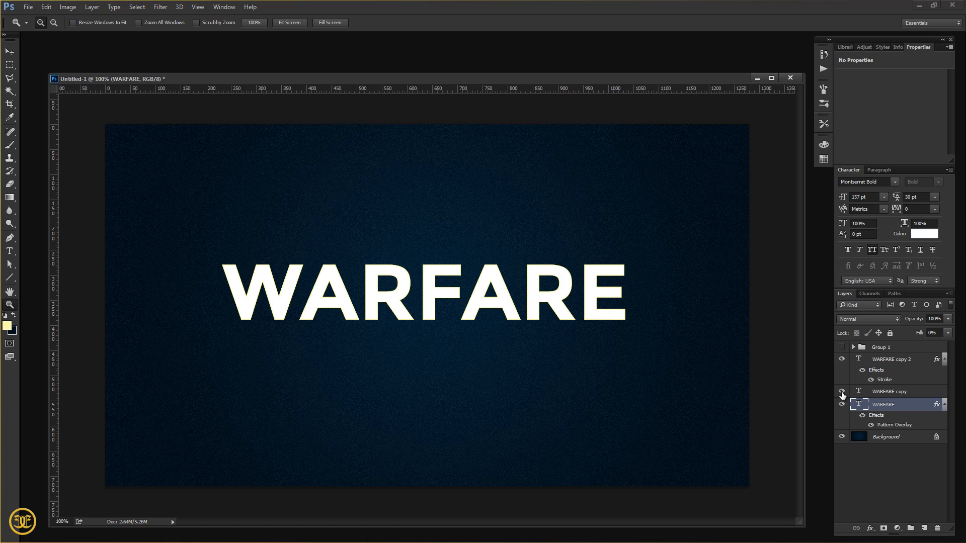
click(920, 392)
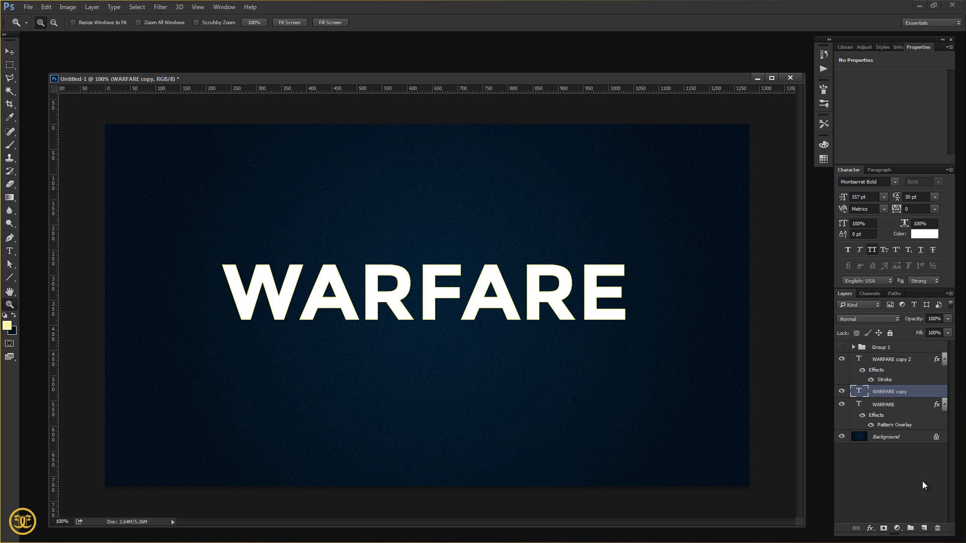
click(871, 528)
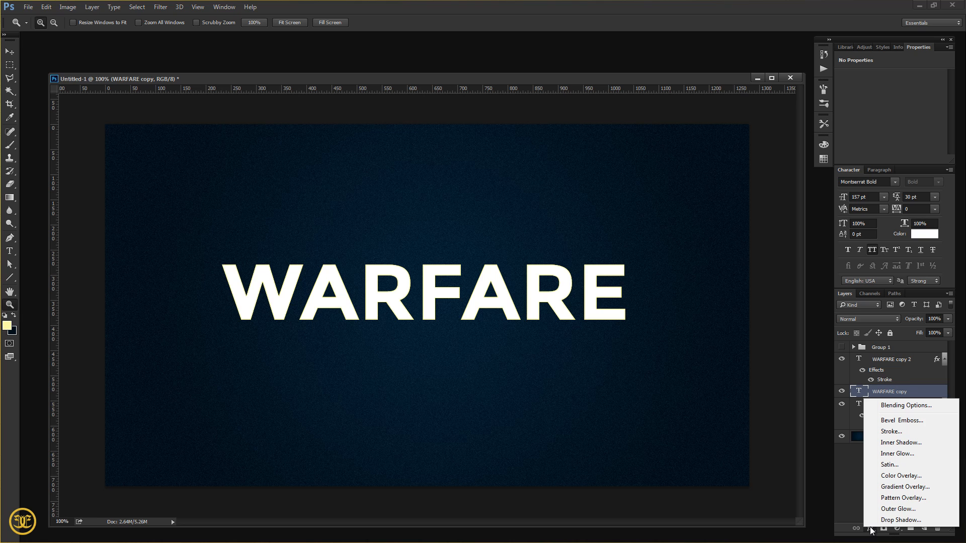
click(905, 486)
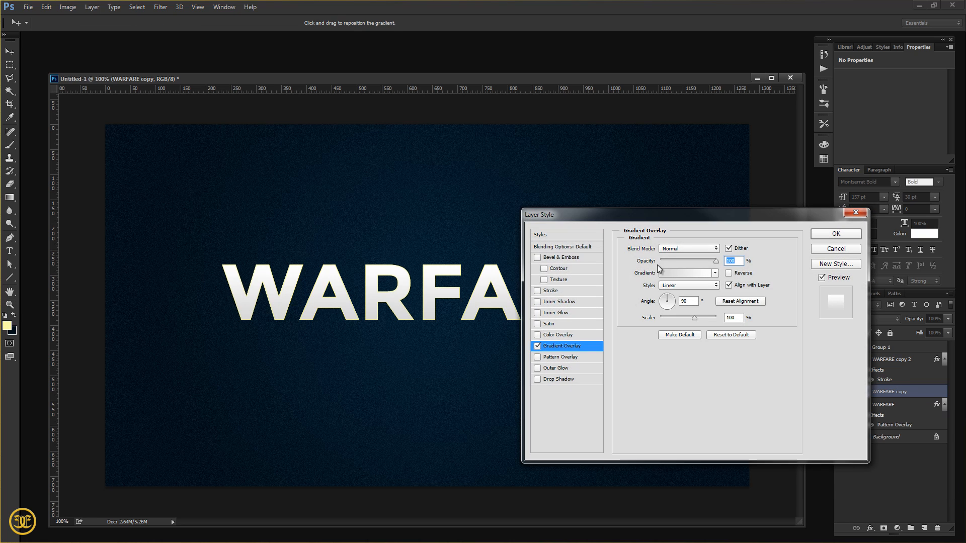
drag(670, 220, 627, 171)
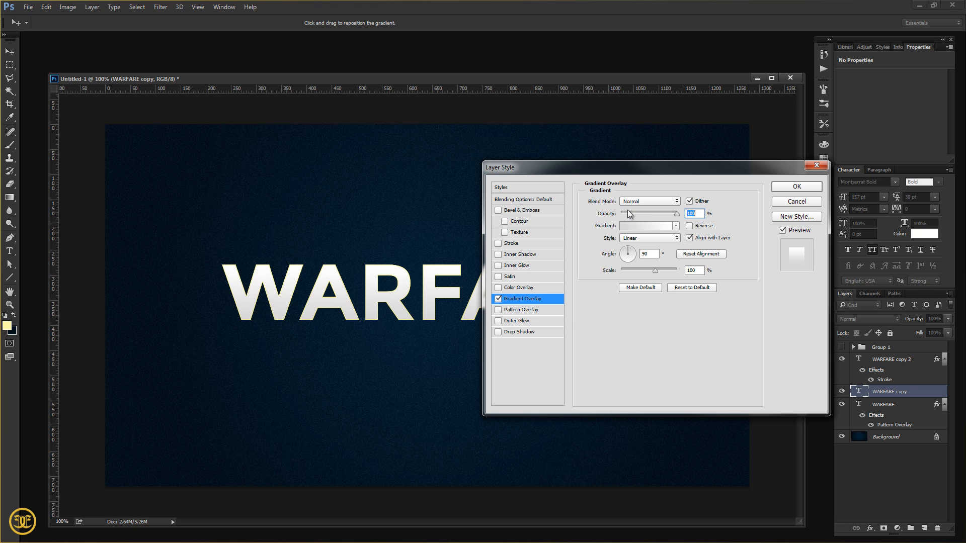
Edit the overlay gradient and set its starting colour stop at location 0% to dec03d.
click(649, 228)
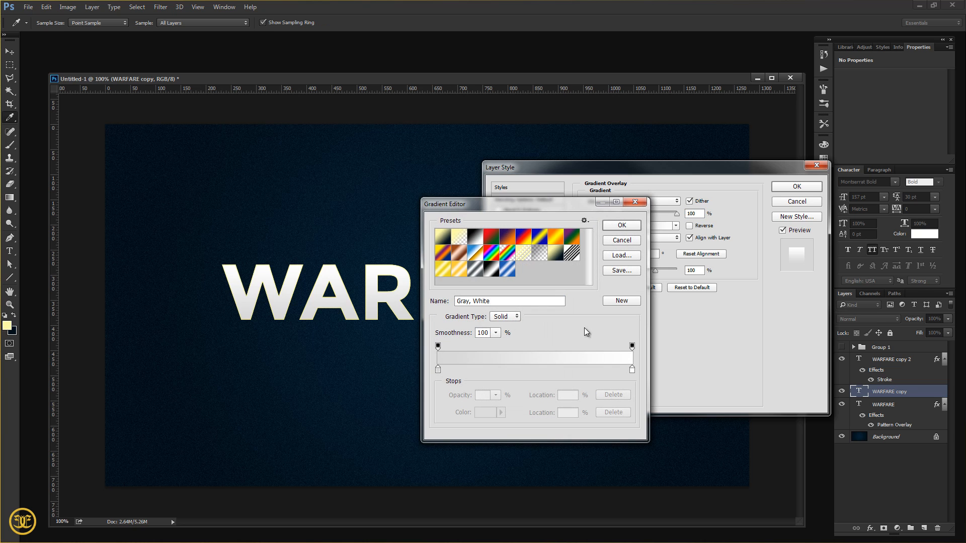
click(438, 370)
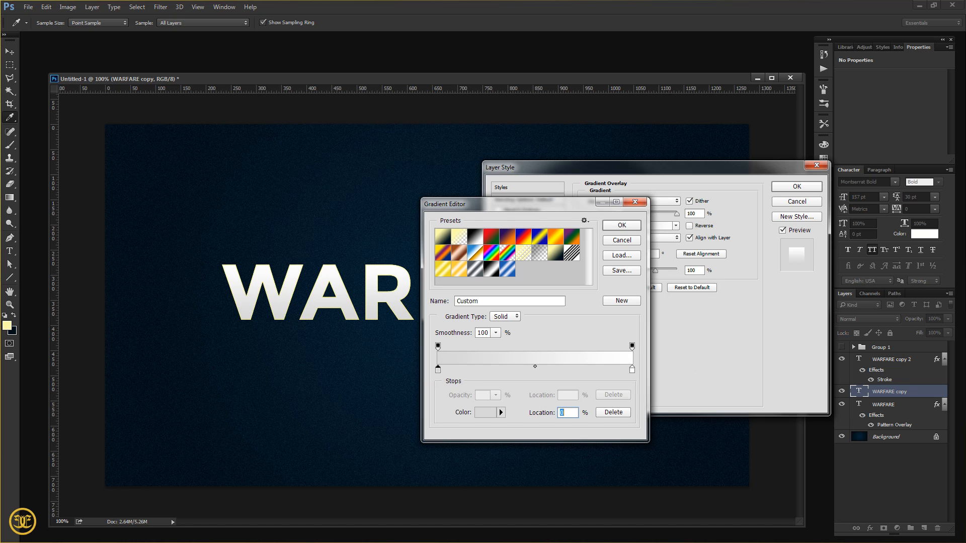
key(ctrl+c)
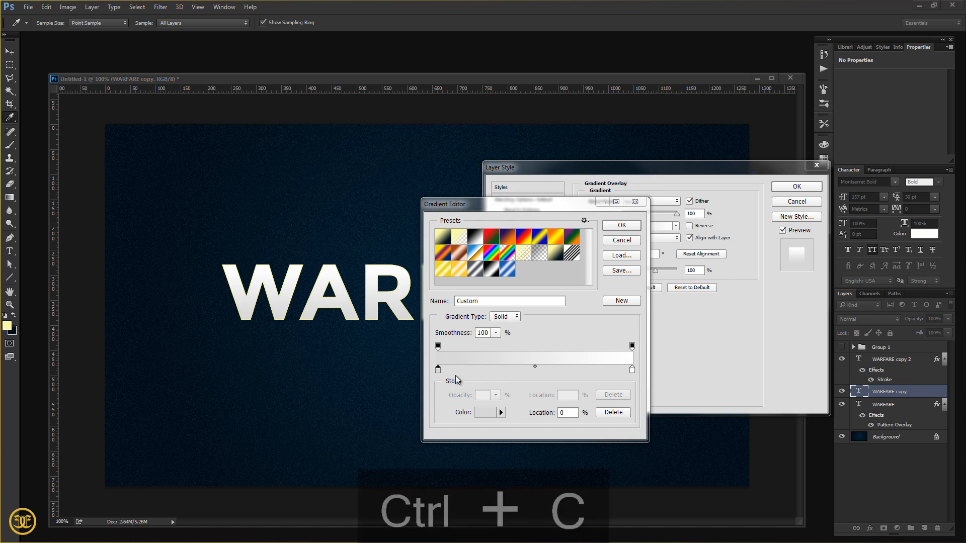
click(438, 371)
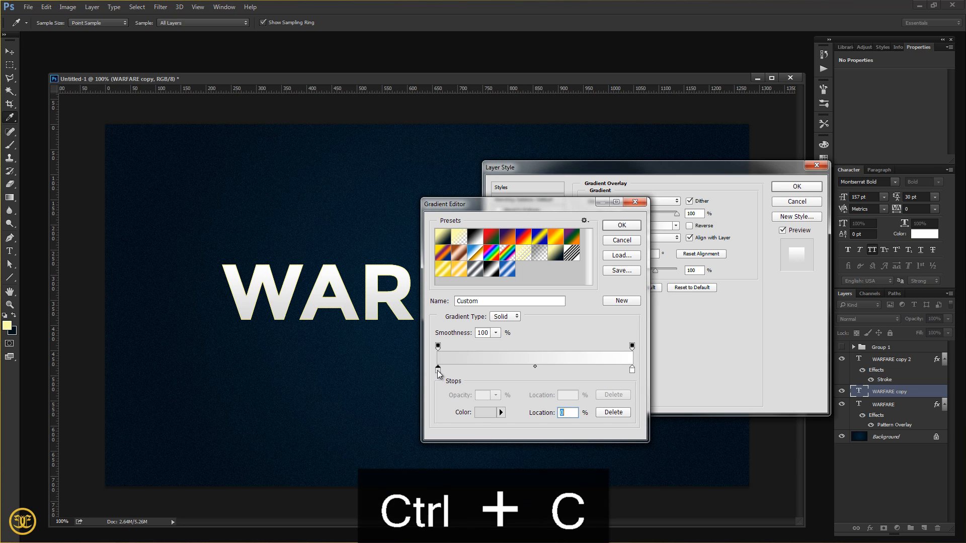
click(485, 413)
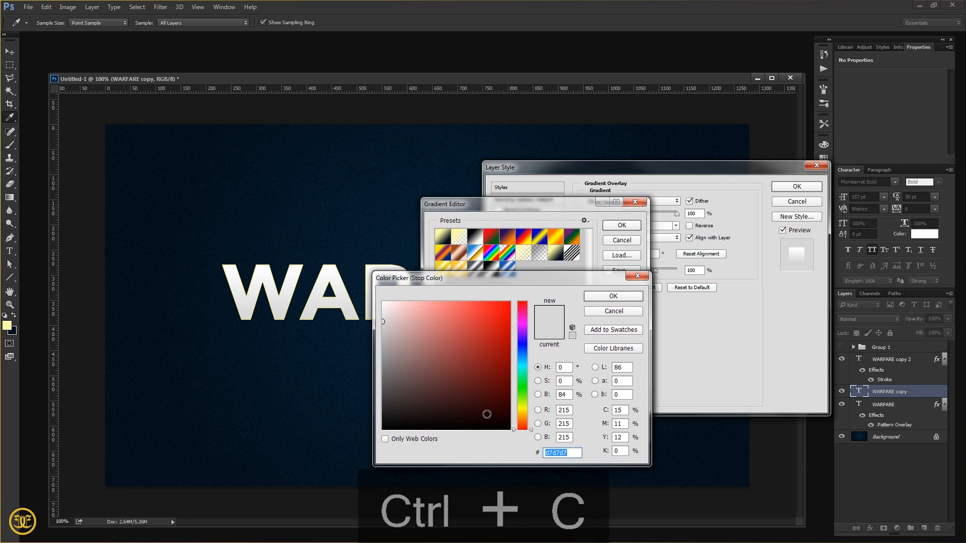
text(dec)
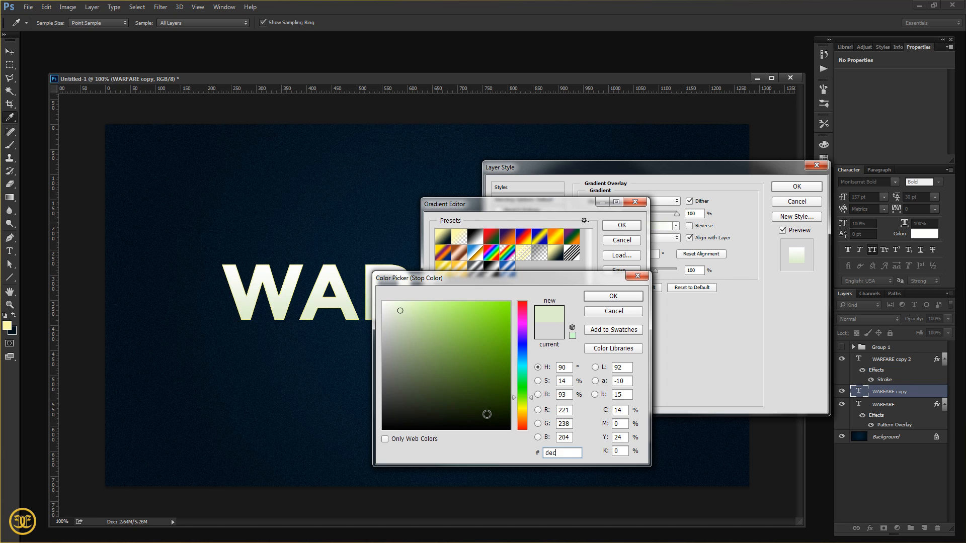
text(03d)
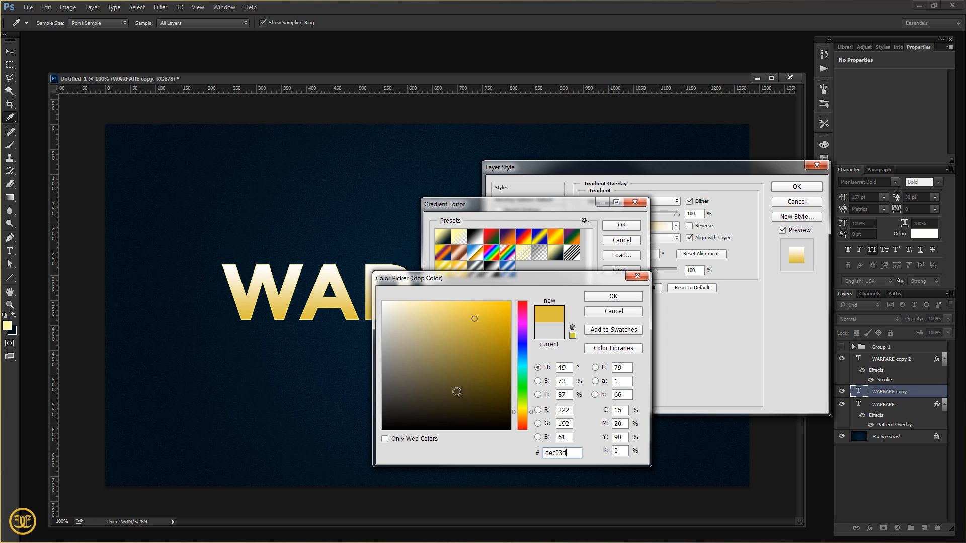
click(606, 298)
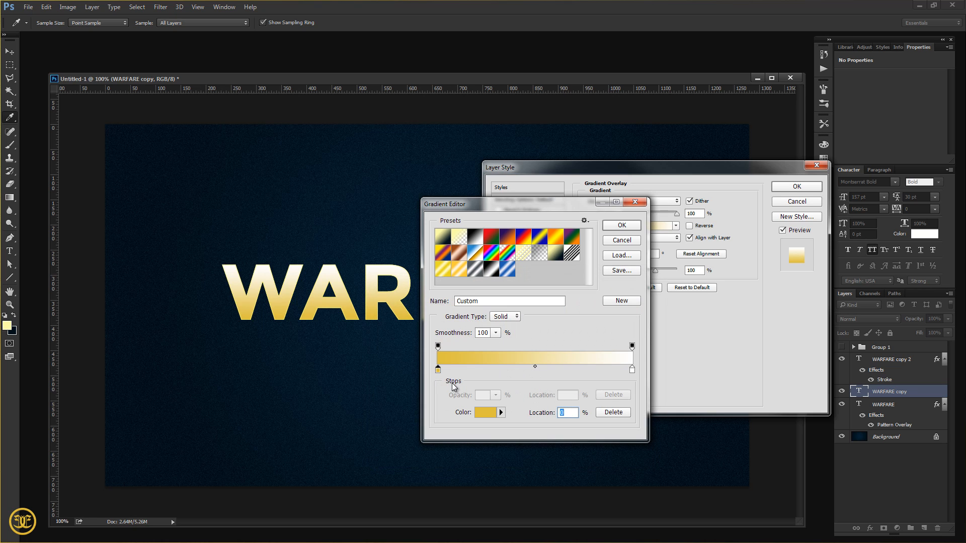
Add a colour stop at location 27% of the gradient, set it to f7f76c and copy that hex value.
click(490, 370)
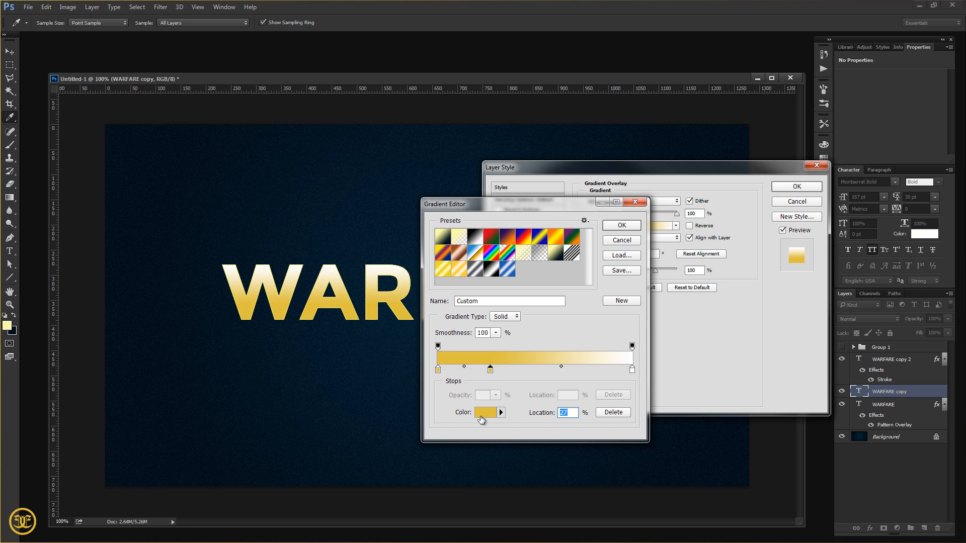
click(481, 417)
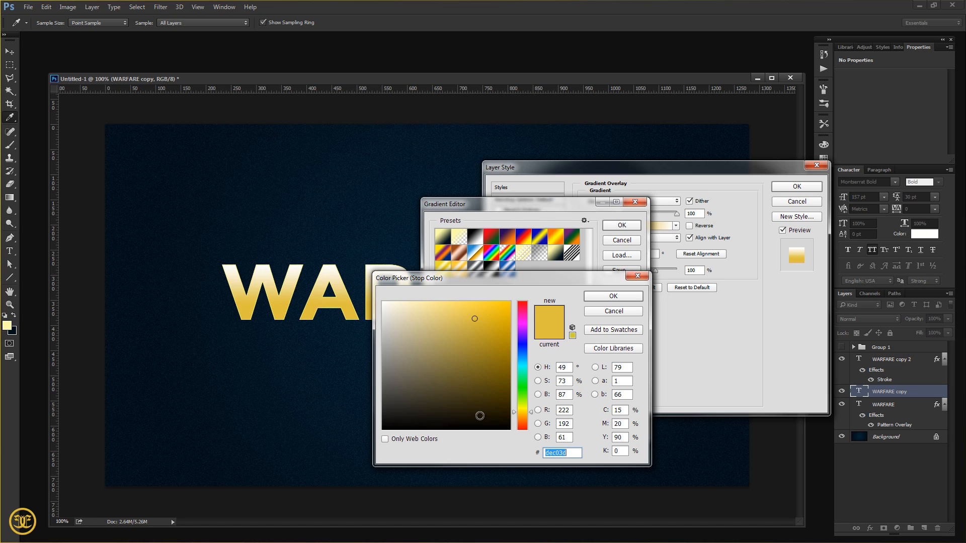
text(f7f)
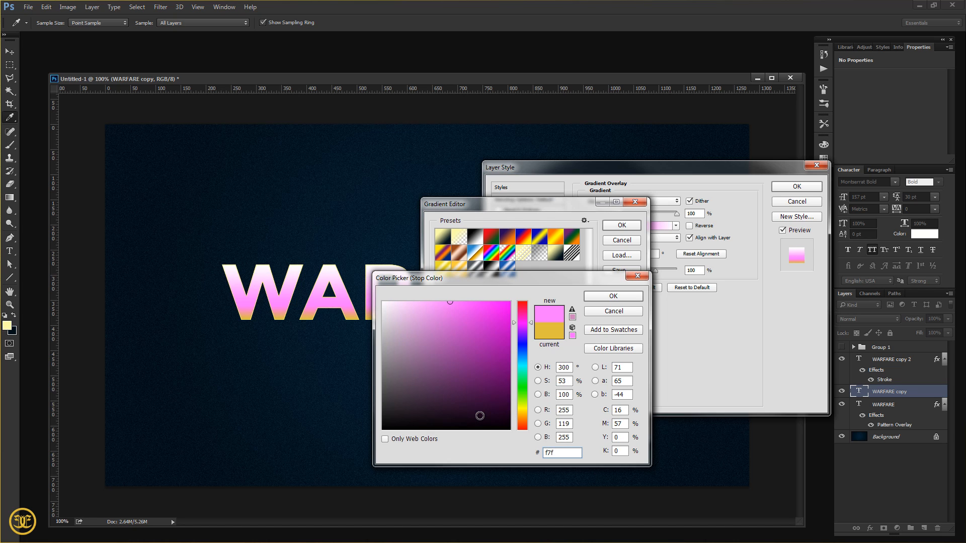
text(7)
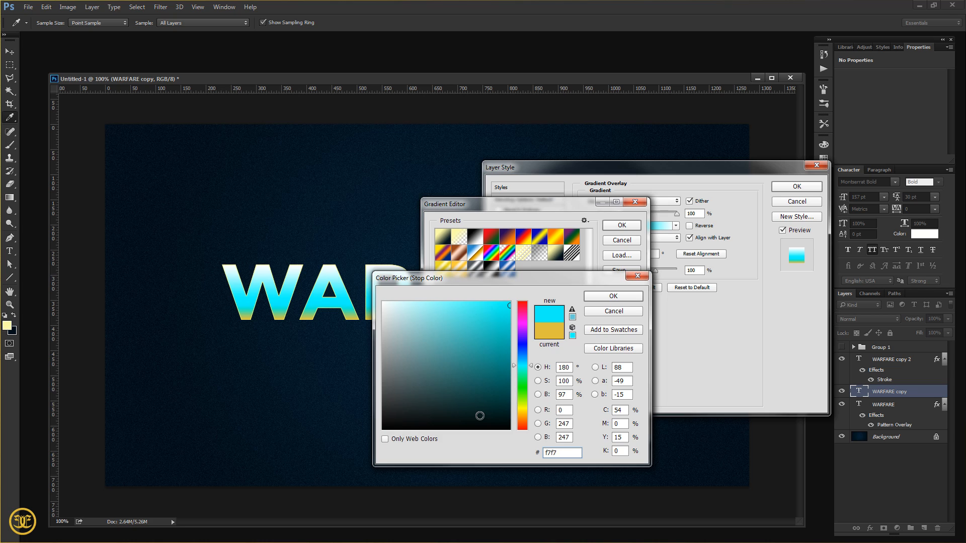
text(6c)
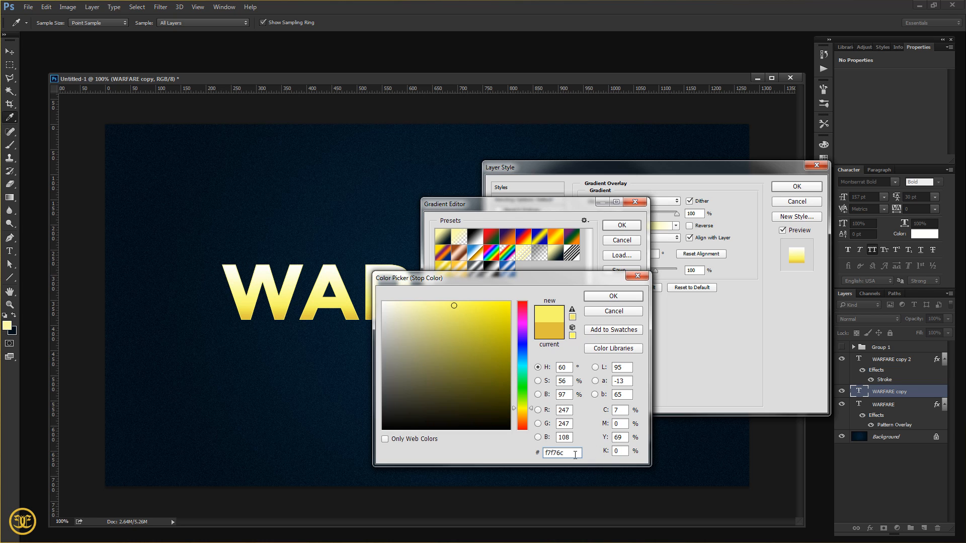
drag(574, 454, 507, 457)
key(ctrl+c)
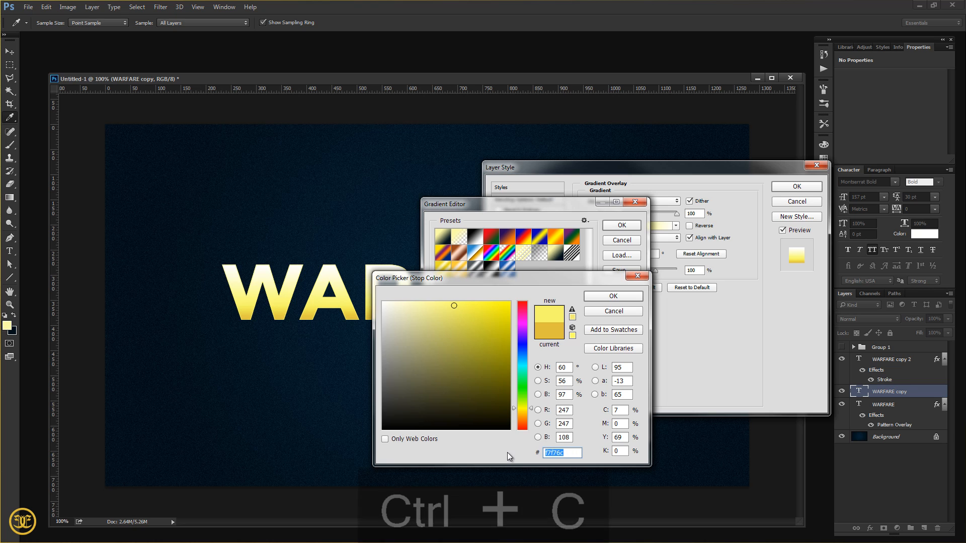
click(612, 298)
Paste the copied colour f7f76c into the gradient's end stop at location 100%.
click(632, 370)
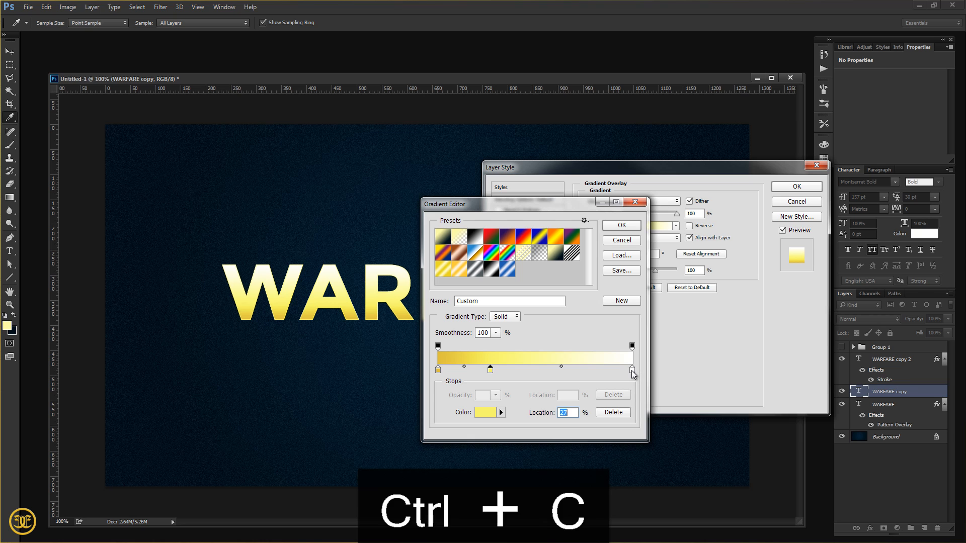
click(484, 413)
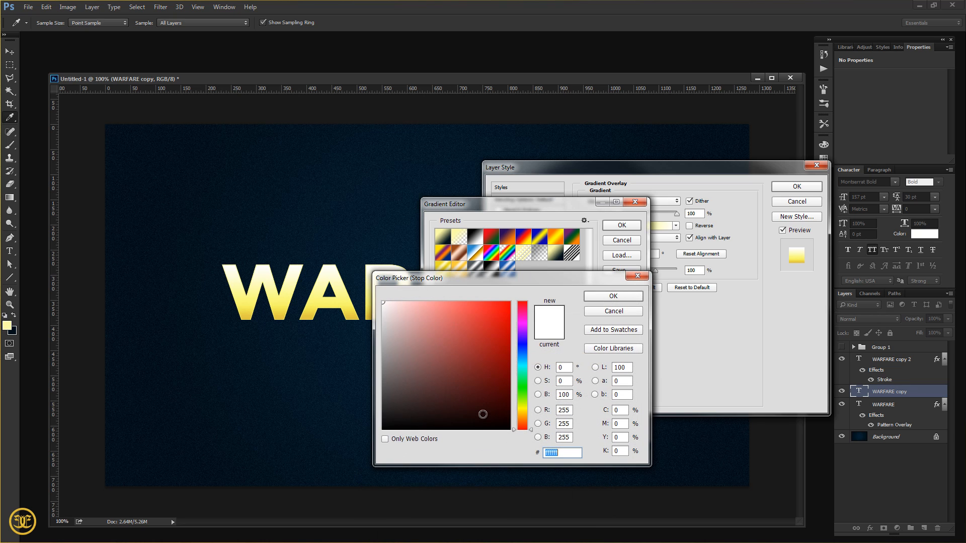
key(ctrl+v)
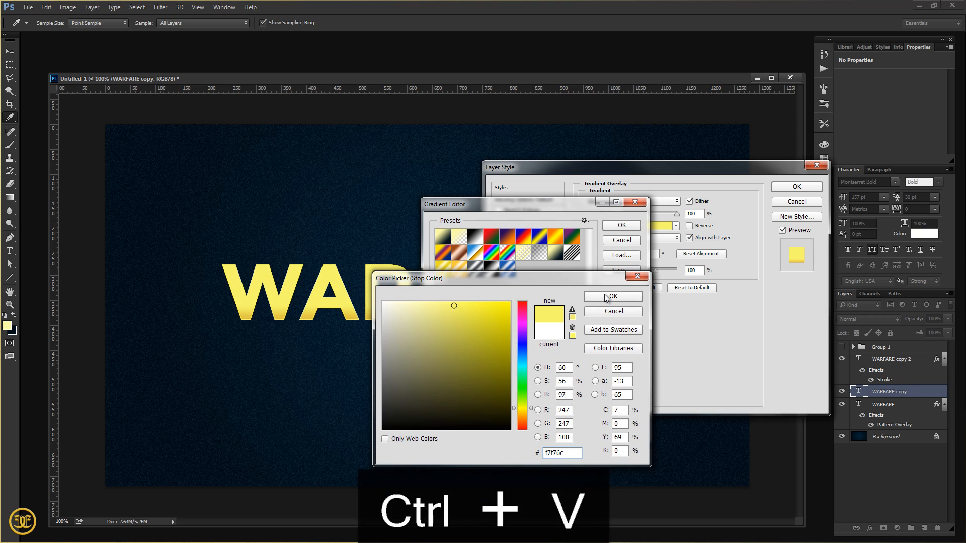
key(Return)
Add another colour stop between the two f7f76c stops, set it to debf3d and accept the gradient.
click(564, 372)
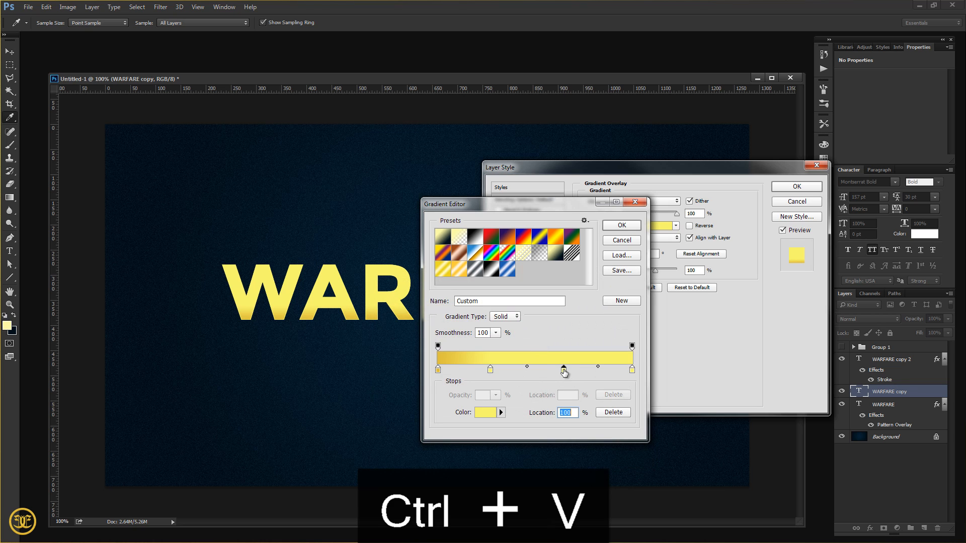
click(486, 413)
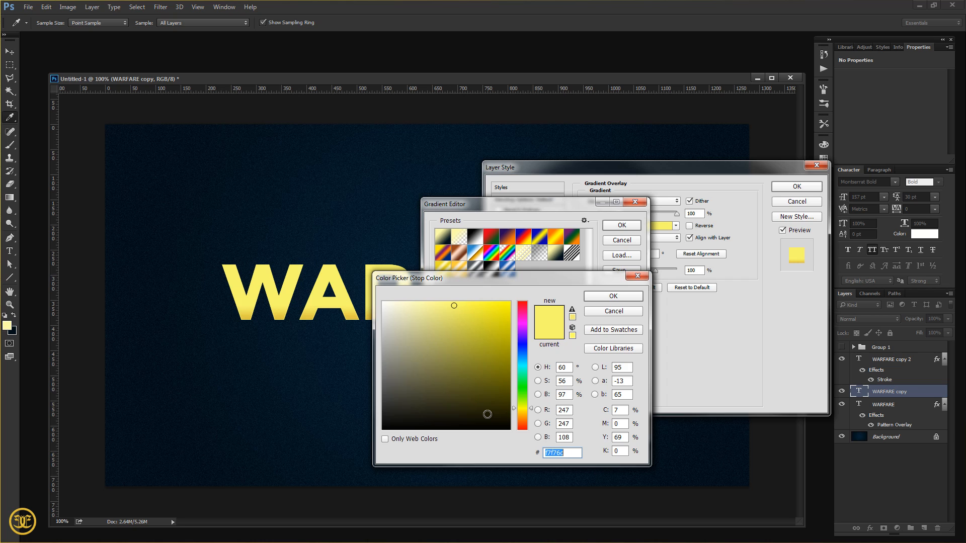
text(deb)
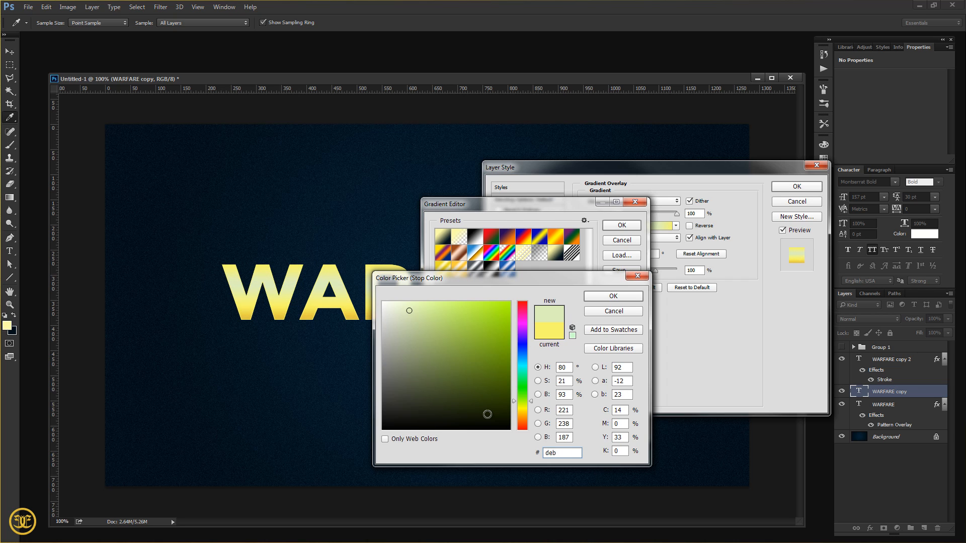
text(f3d)
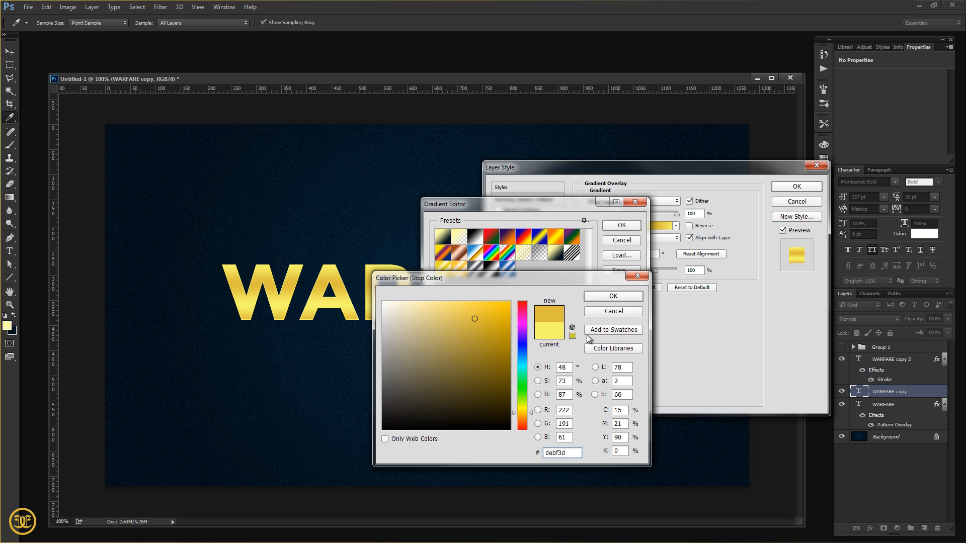
click(602, 296)
click(621, 227)
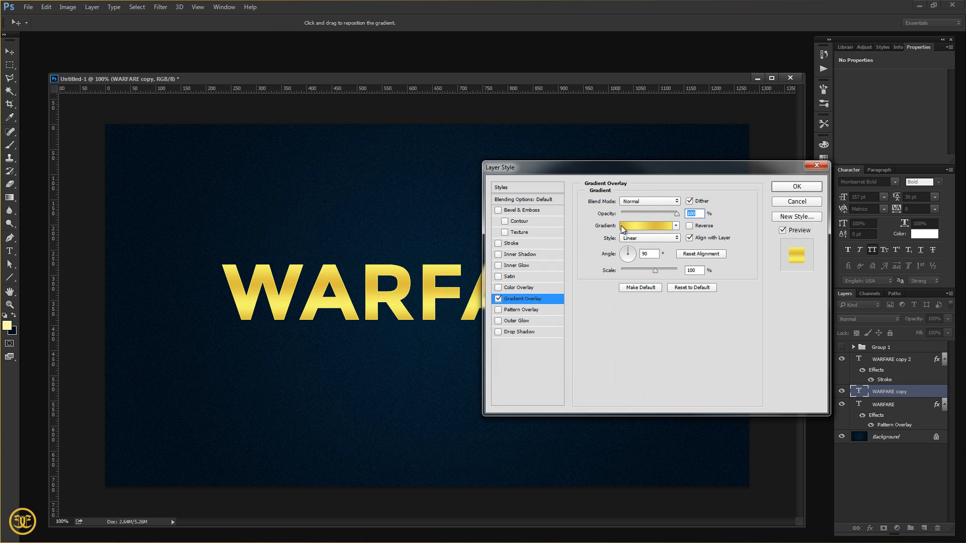
Tilt the Gradient Overlay's angle to about 60°.
drag(635, 253, 630, 247)
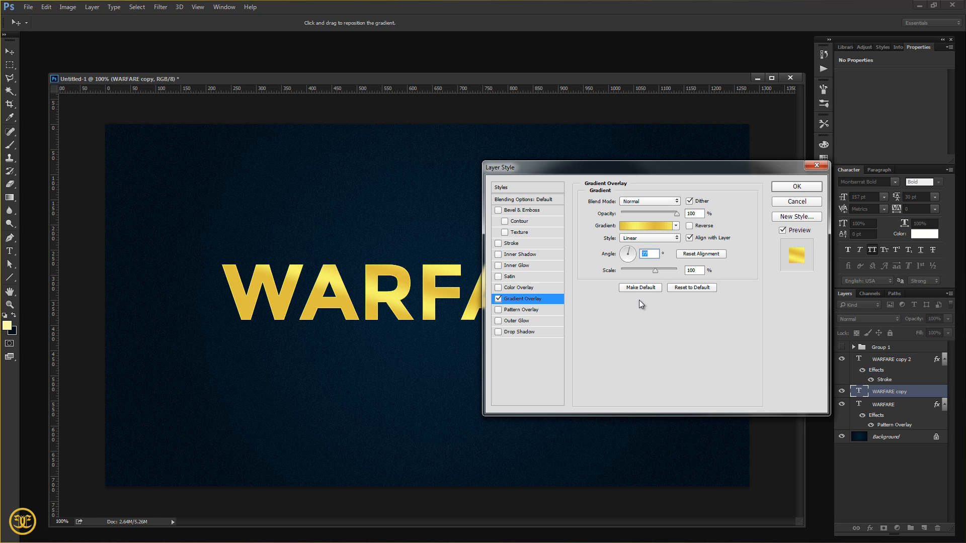
click(633, 252)
click(633, 251)
click(633, 252)
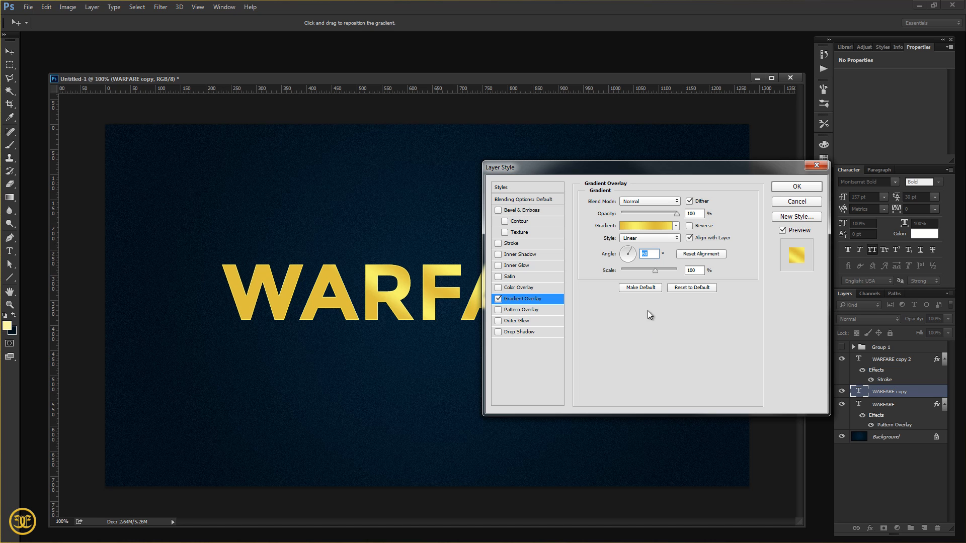
Enable Bevel & Emboss with Texture on the WARFARE copy layer, using the light speckled pattern beside the two grey ones.
drag(630, 165, 660, 147)
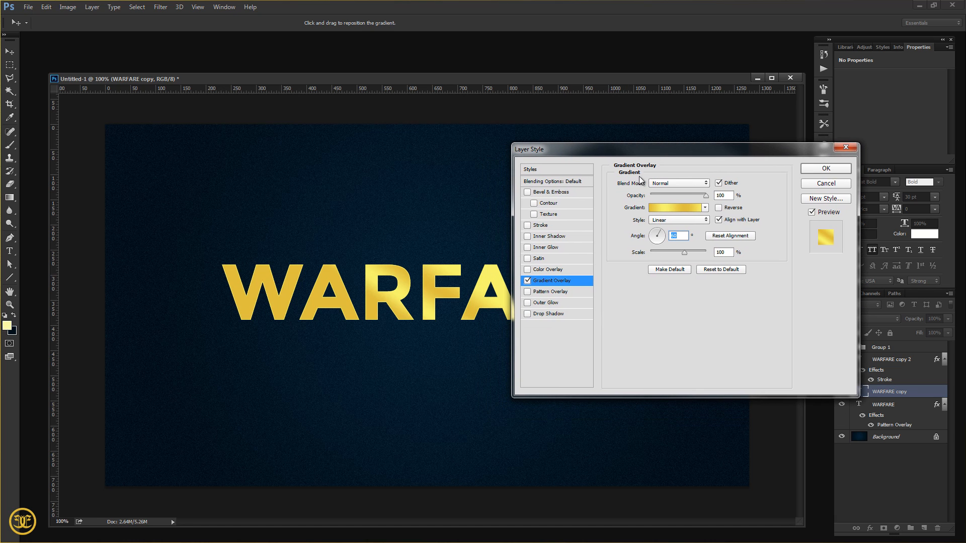
click(557, 192)
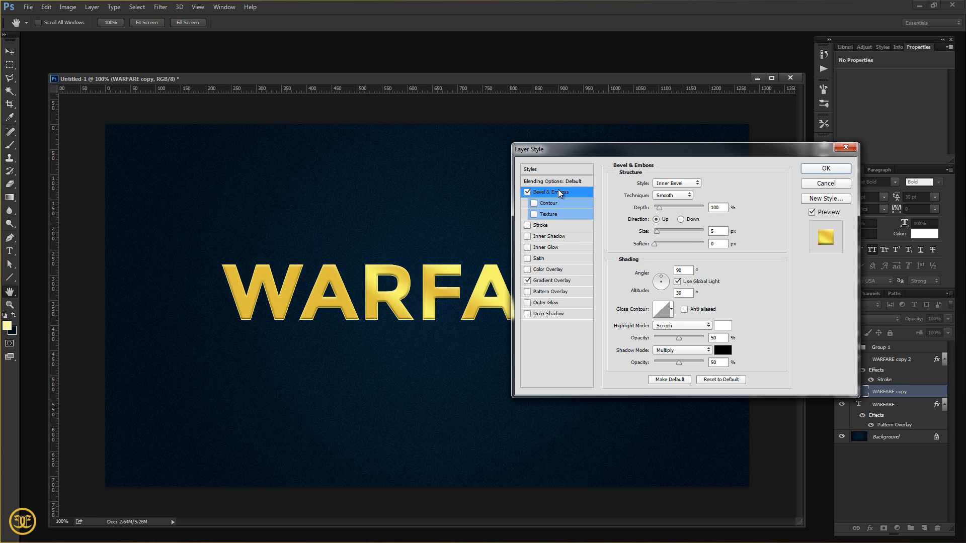
click(533, 214)
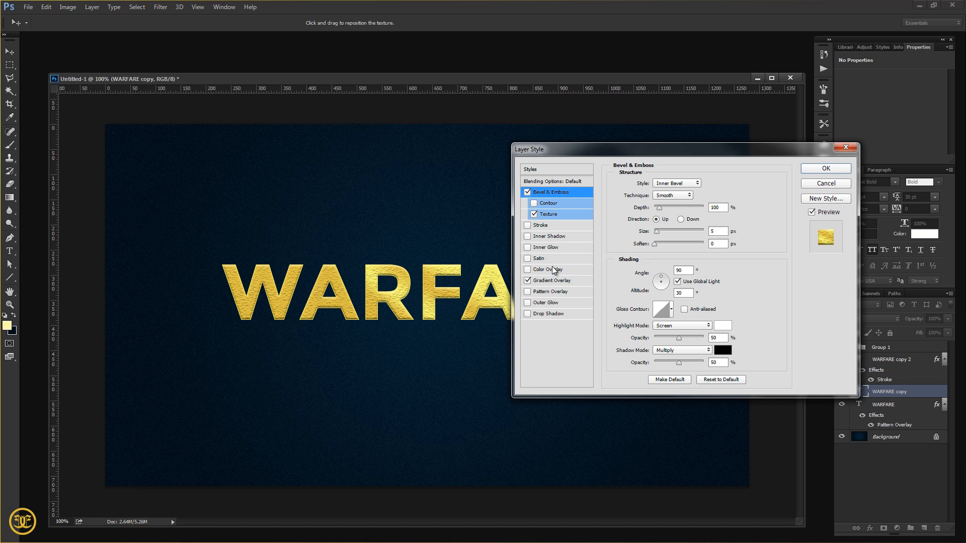
click(553, 213)
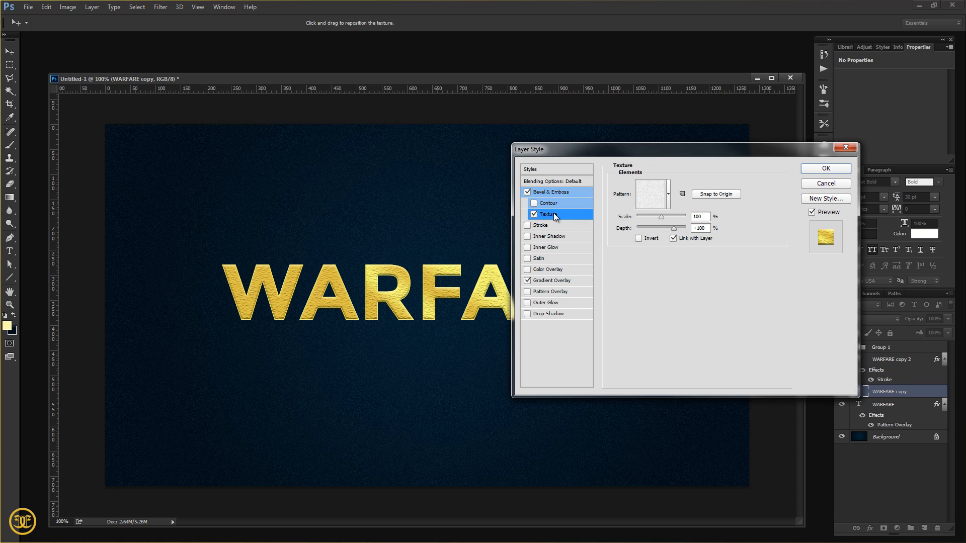
click(657, 192)
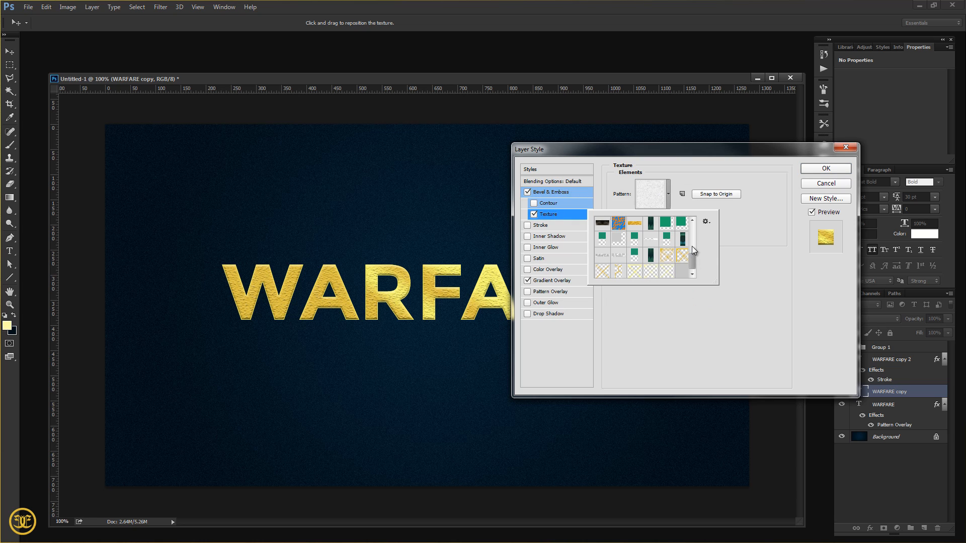
drag(692, 255, 693, 221)
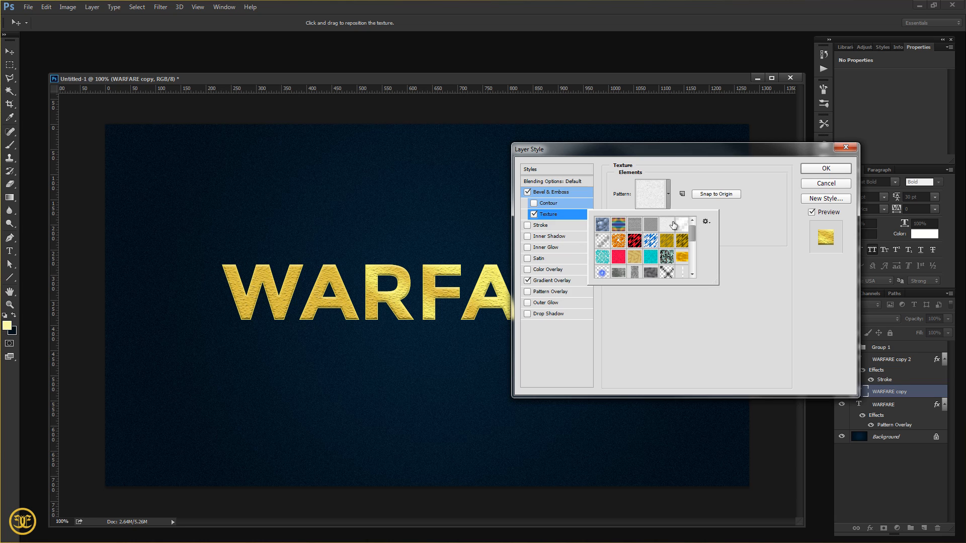
click(652, 225)
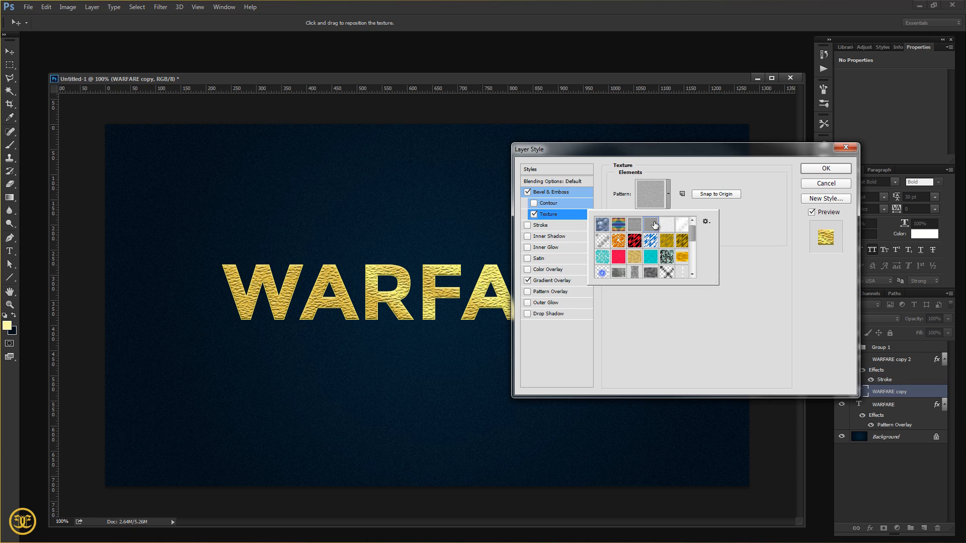
click(665, 226)
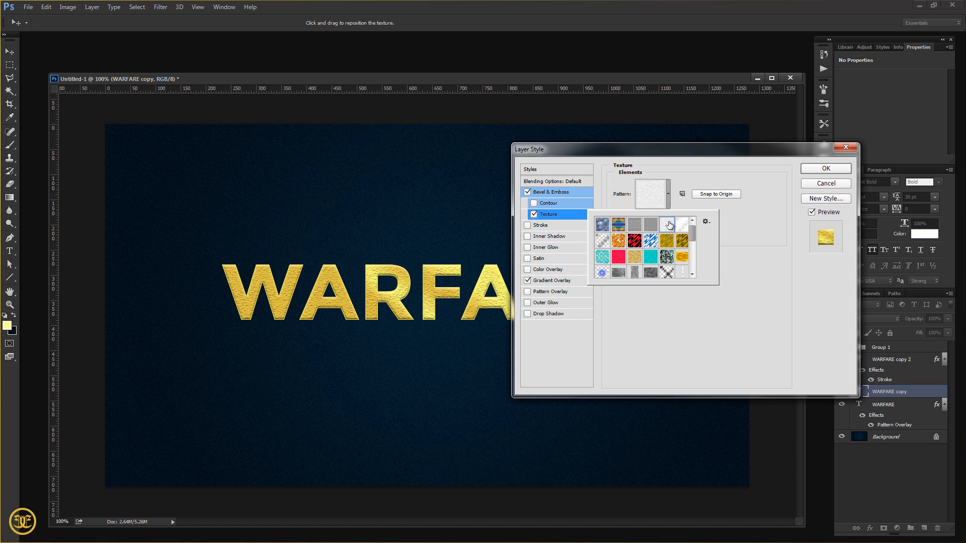
click(759, 264)
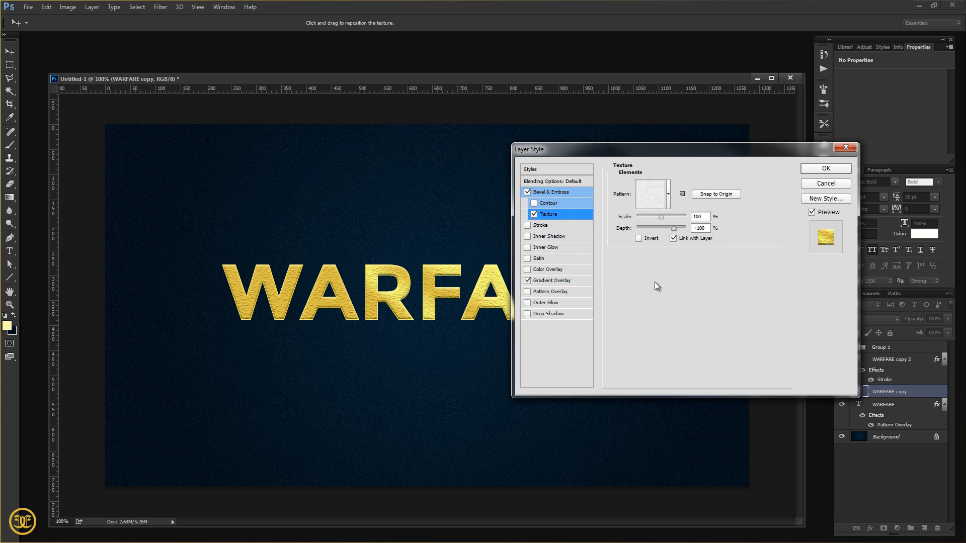
Set the Bevel & Emboss shadow colour to debf3d, lower its highlight opacity to 0% and accept the layer style.
click(548, 192)
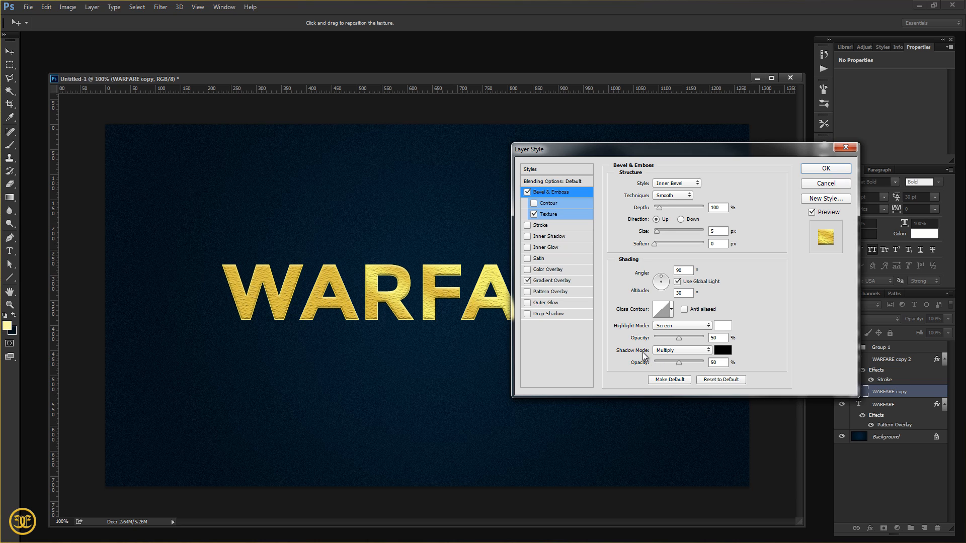
click(721, 355)
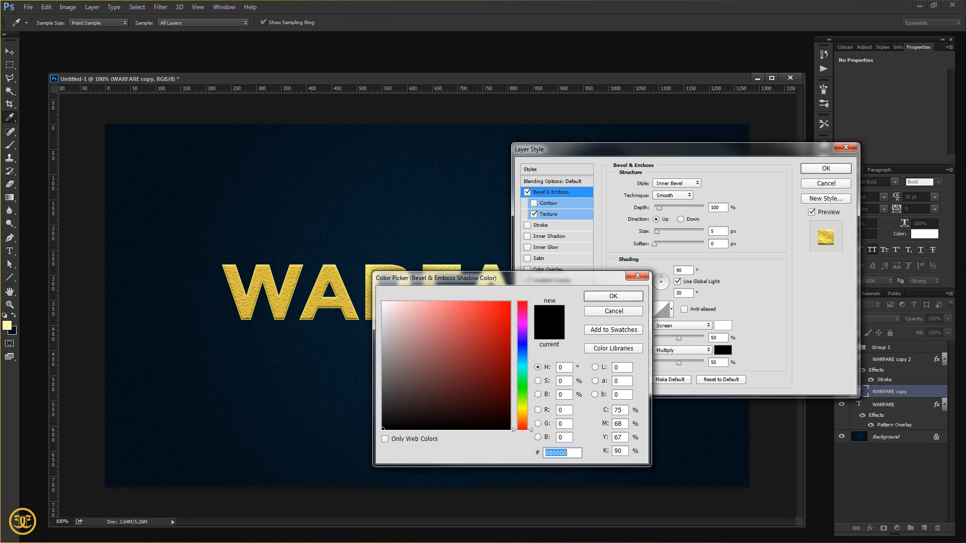
key(ctrl+c)
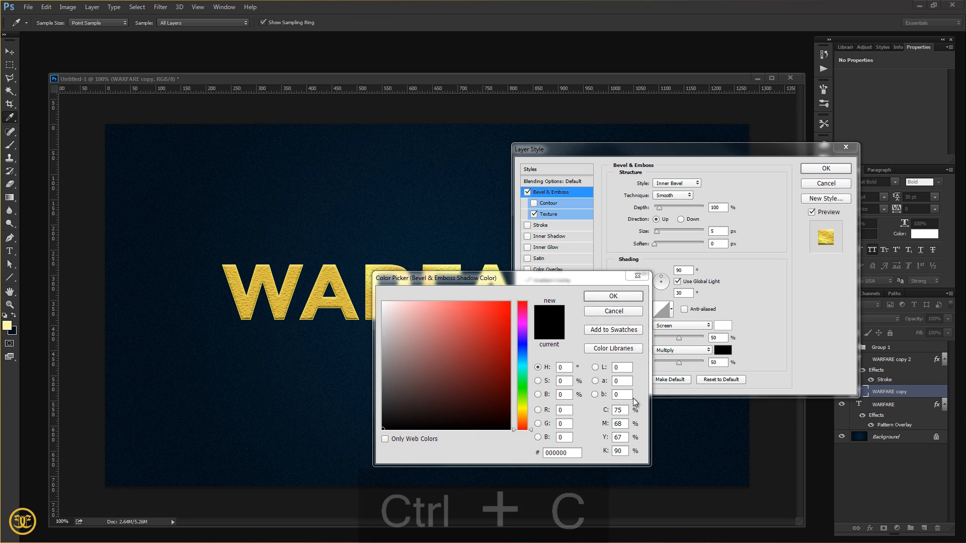
click(582, 460)
key(ctrl+v)
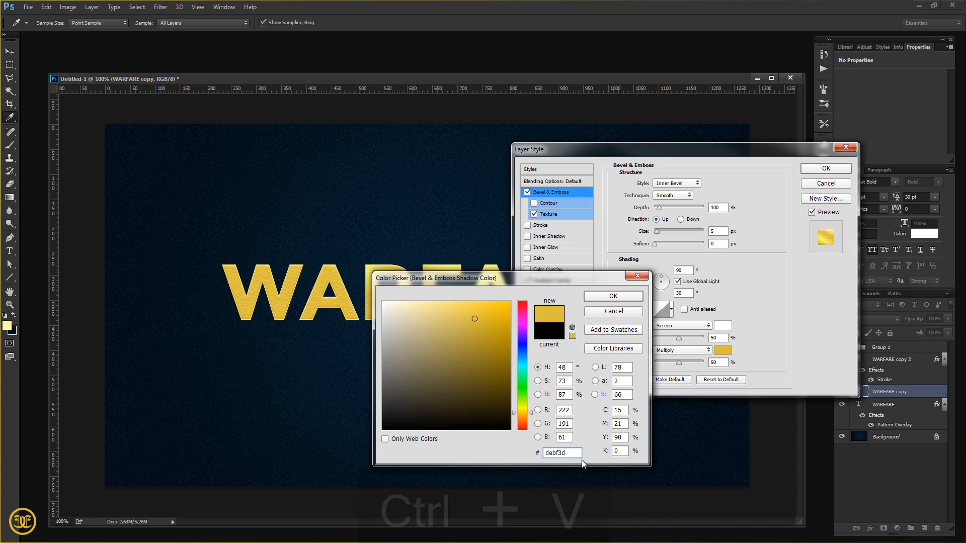
click(614, 297)
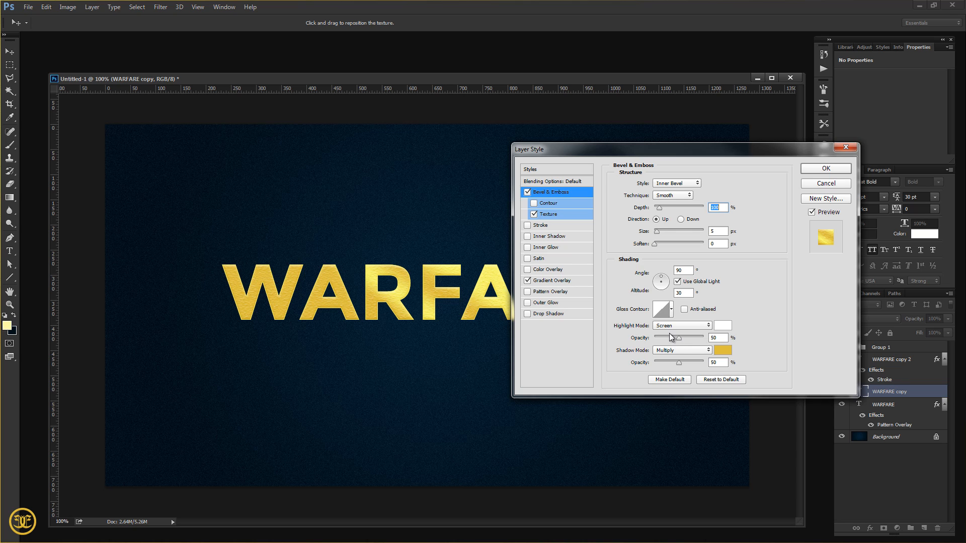
drag(679, 341, 628, 346)
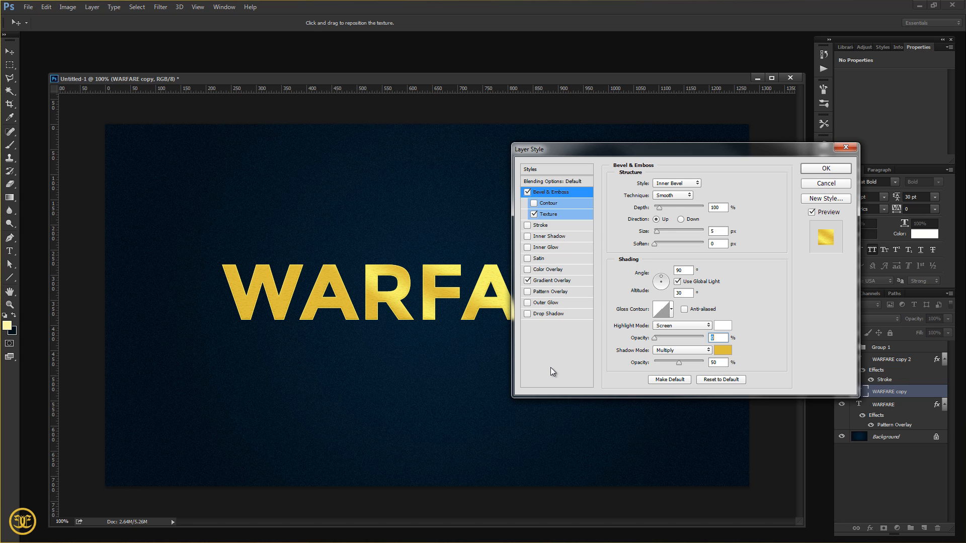
click(820, 173)
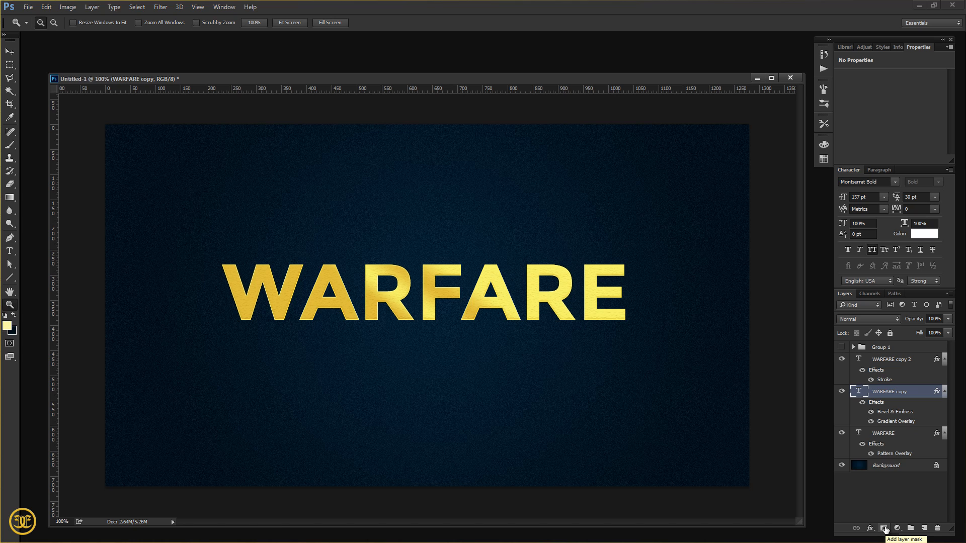
Add a layer mask to the WARFARE copy layer and fill it with rendered Clouds in black and white.
click(884, 529)
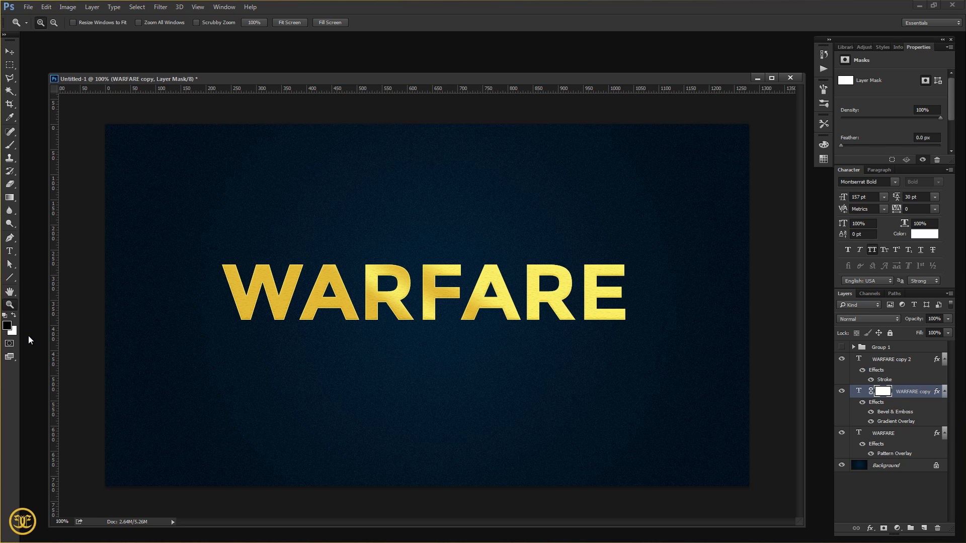
click(160, 7)
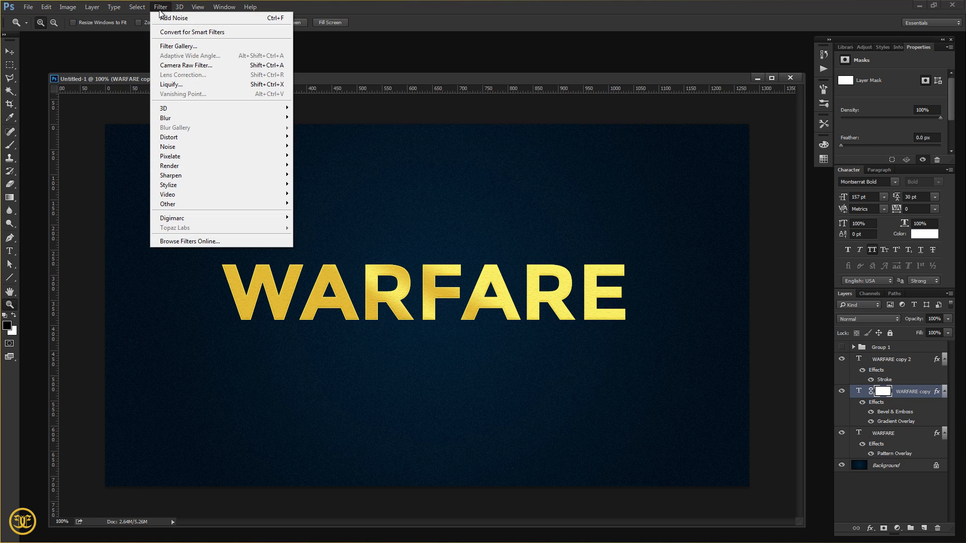
mouse_move(177, 163)
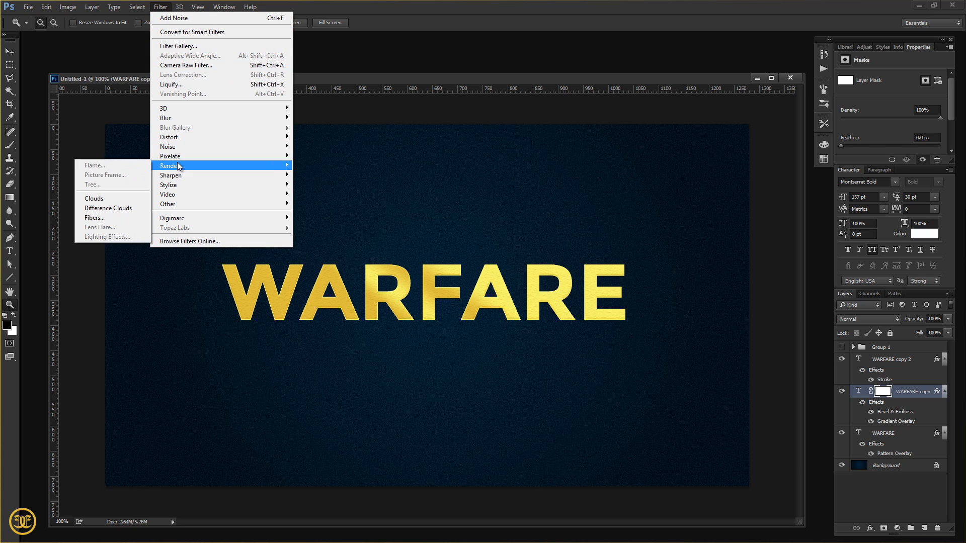
click(117, 198)
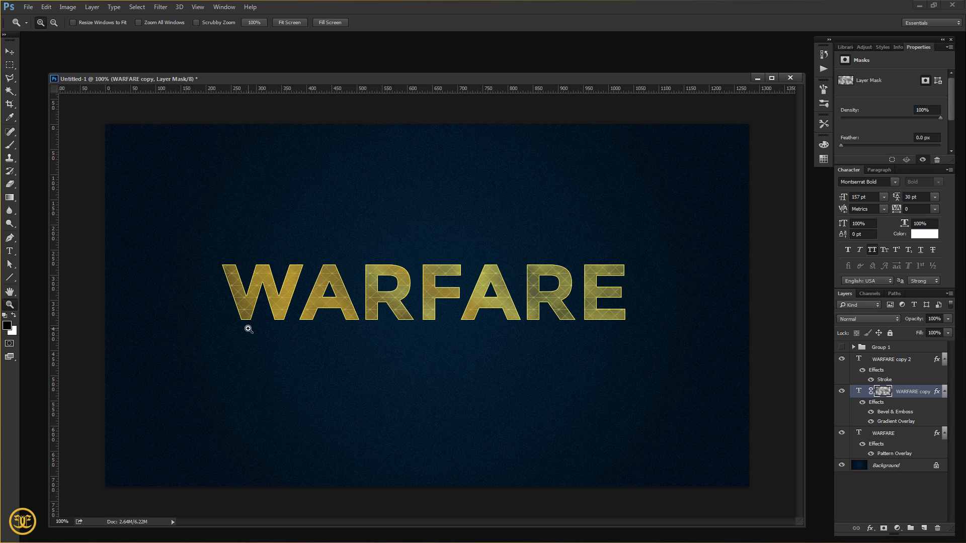
Fade the mask with two linear black Foreground to Transparent gradients, drawn from below the W towards the F and second A.
click(9, 198)
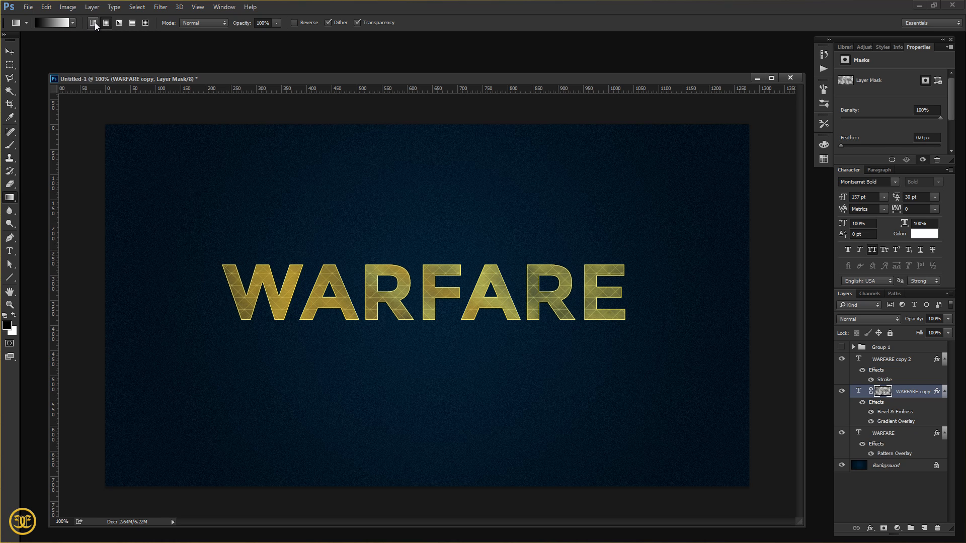
click(55, 22)
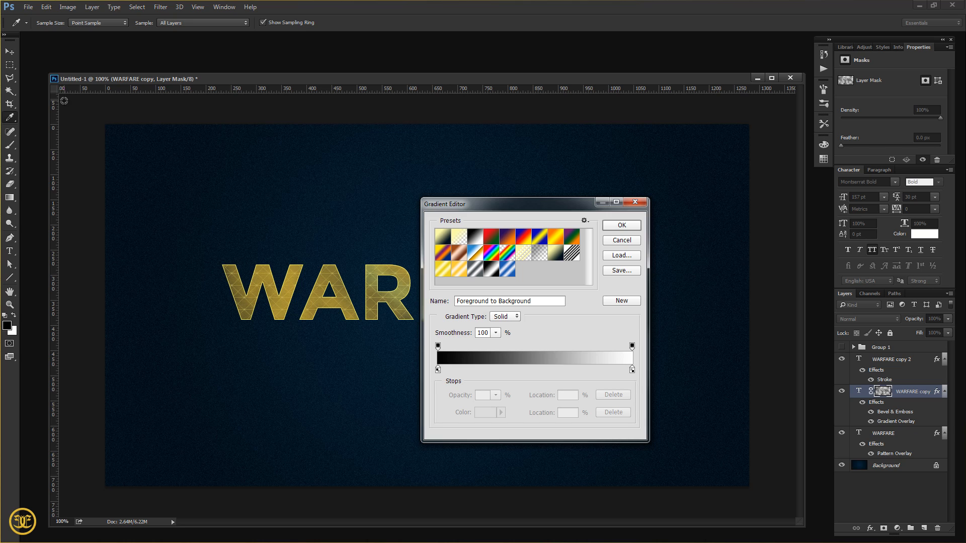
click(458, 236)
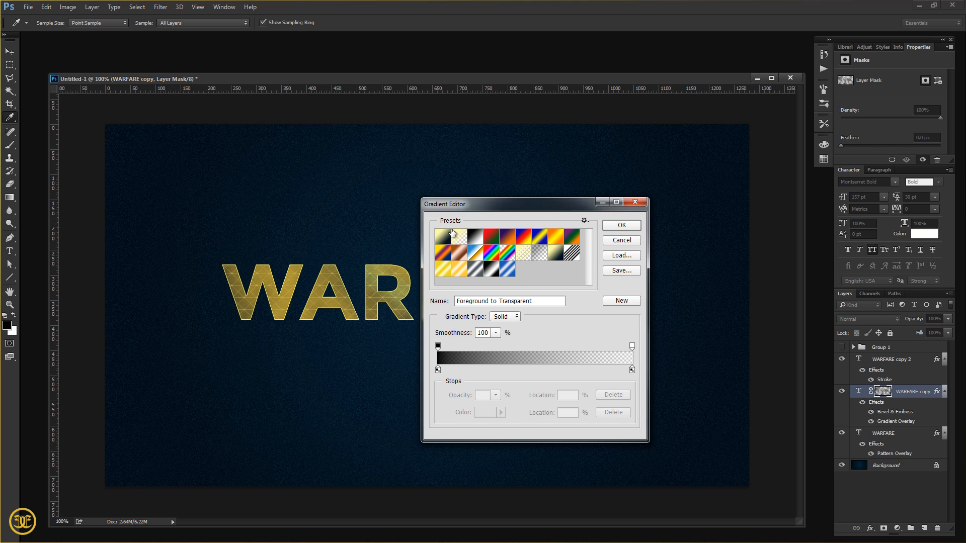
click(627, 228)
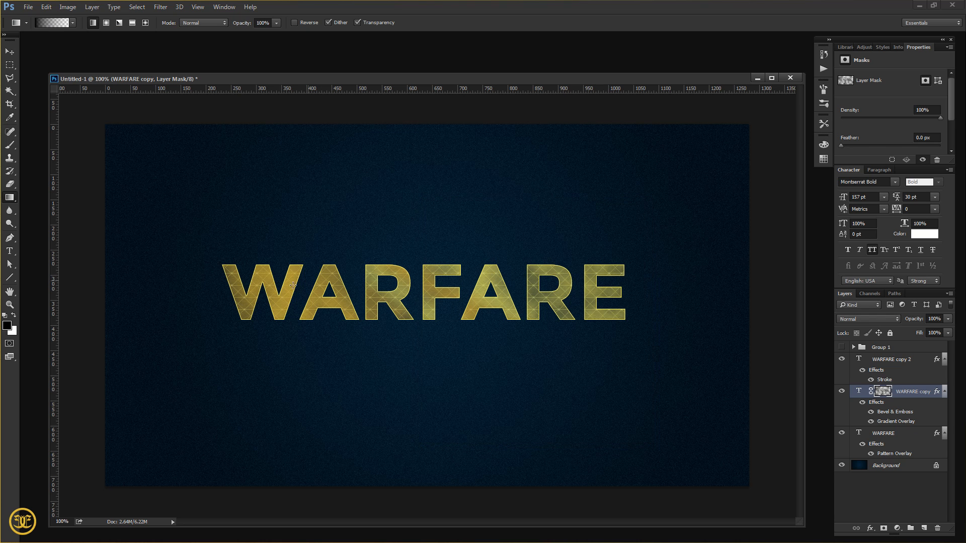
click(8, 326)
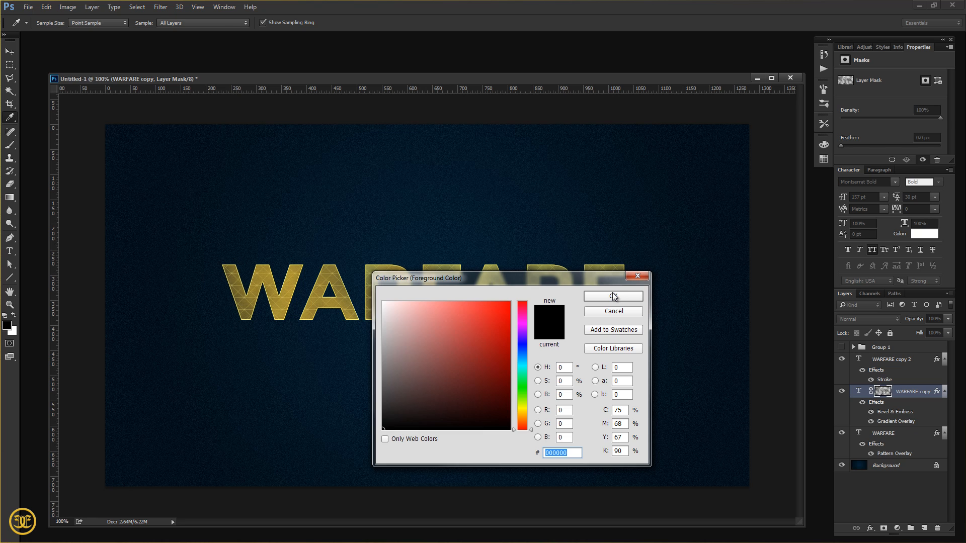
click(613, 296)
key(g)
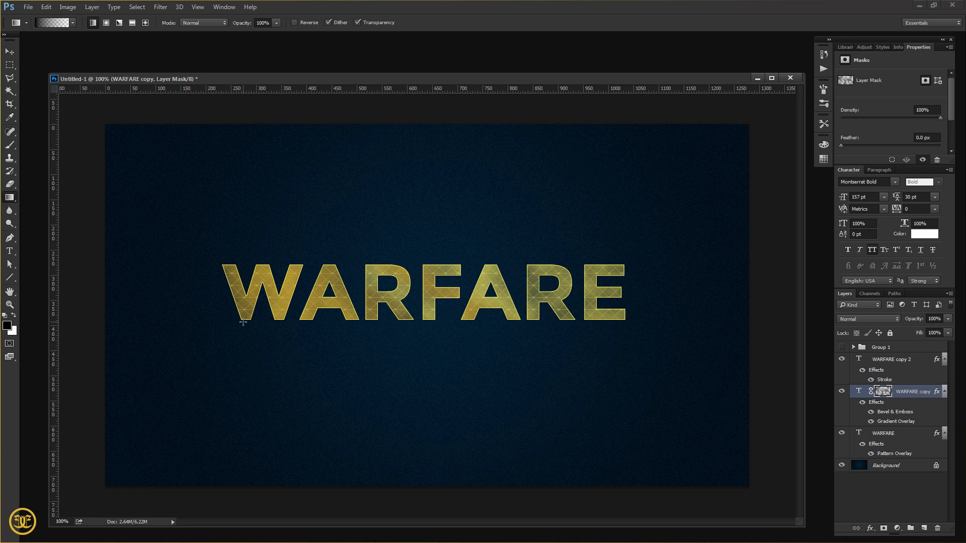
drag(243, 322, 459, 294)
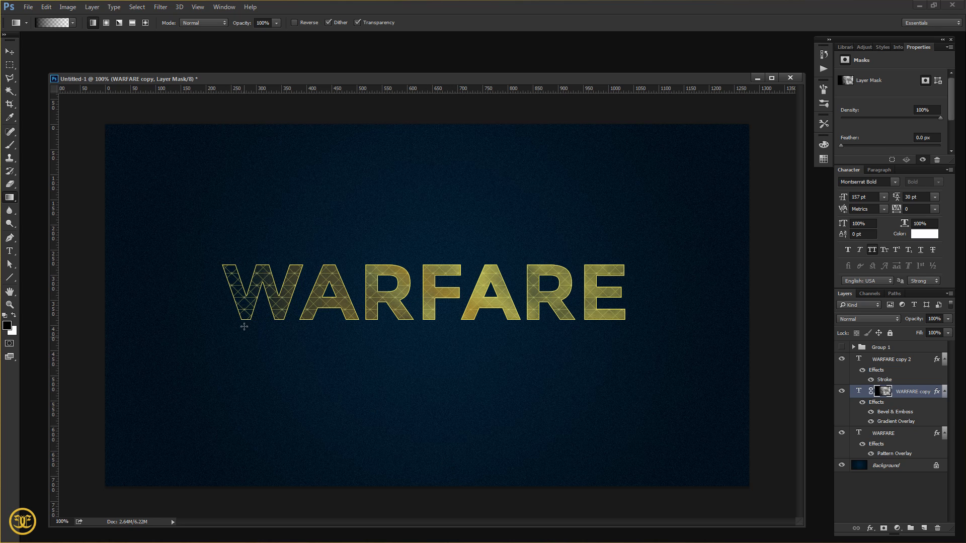
drag(244, 326, 491, 290)
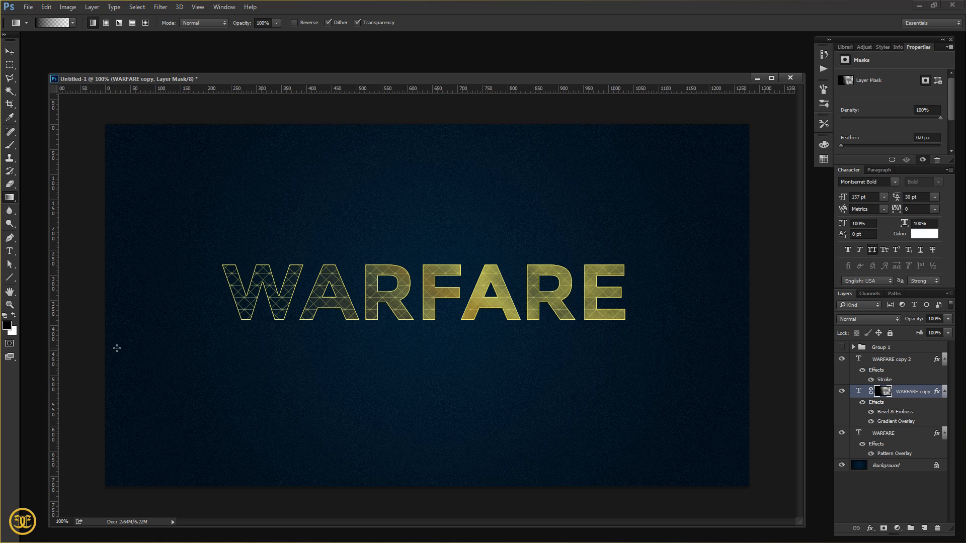
Paint the mask white over the final letters ARE with a soft brush of about 343 px and 0% hardness.
click(10, 146)
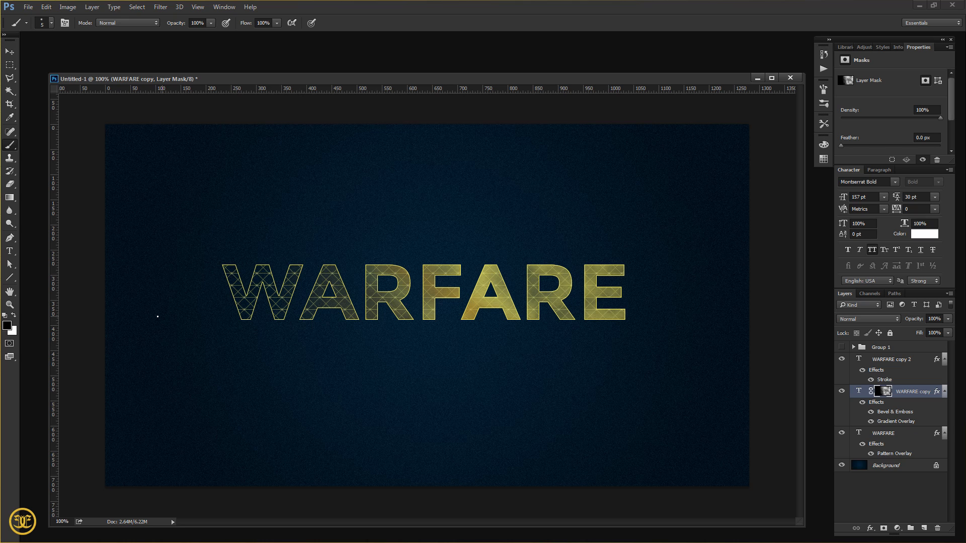
click(14, 315)
right_click(507, 239)
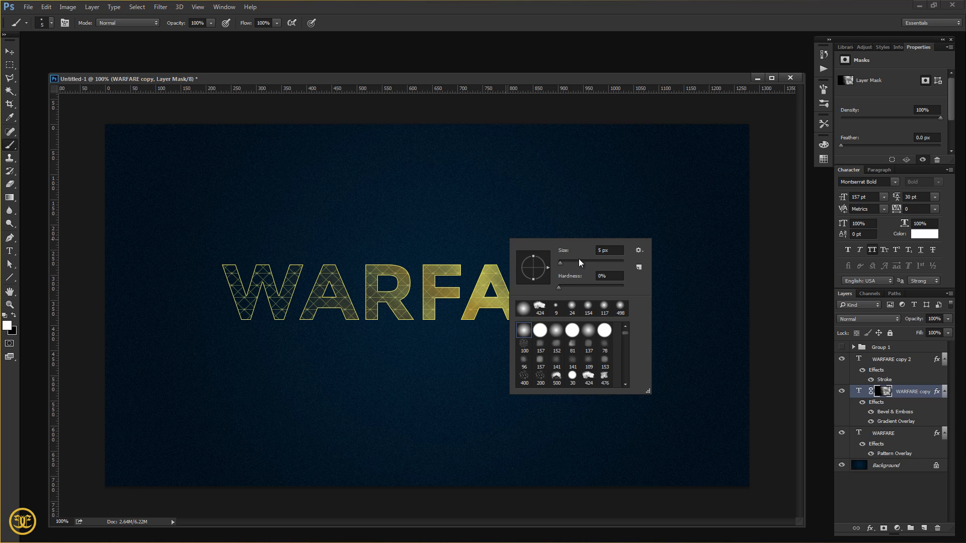
drag(593, 260, 599, 261)
drag(606, 264, 605, 258)
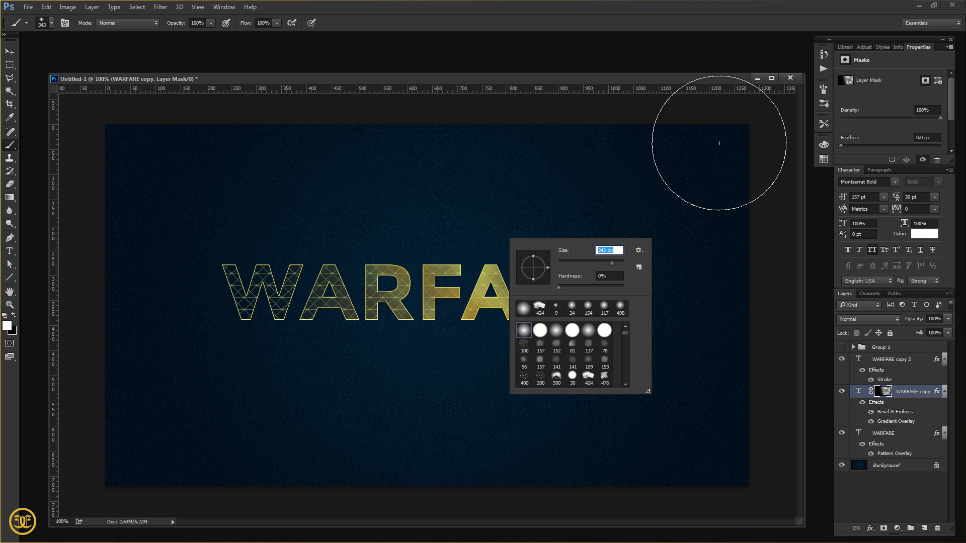
key(Return)
mouse_move(669, 284)
mouse_down()
mouse_move(627, 297)
mouse_move(682, 235)
mouse_move(597, 230)
mouse_move(610, 336)
mouse_move(581, 352)
mouse_move(592, 278)
mouse_move(555, 258)
mouse_move(607, 280)
mouse_move(567, 321)
mouse_move(504, 248)
mouse_move(550, 307)
mouse_move(550, 335)
mouse_move(517, 324)
mouse_move(475, 280)
mouse_up()
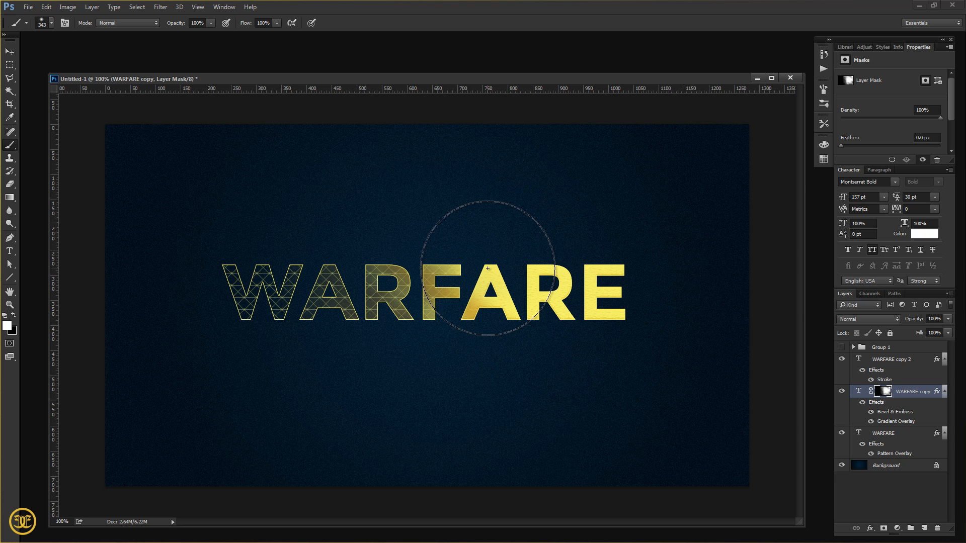
click(10, 54)
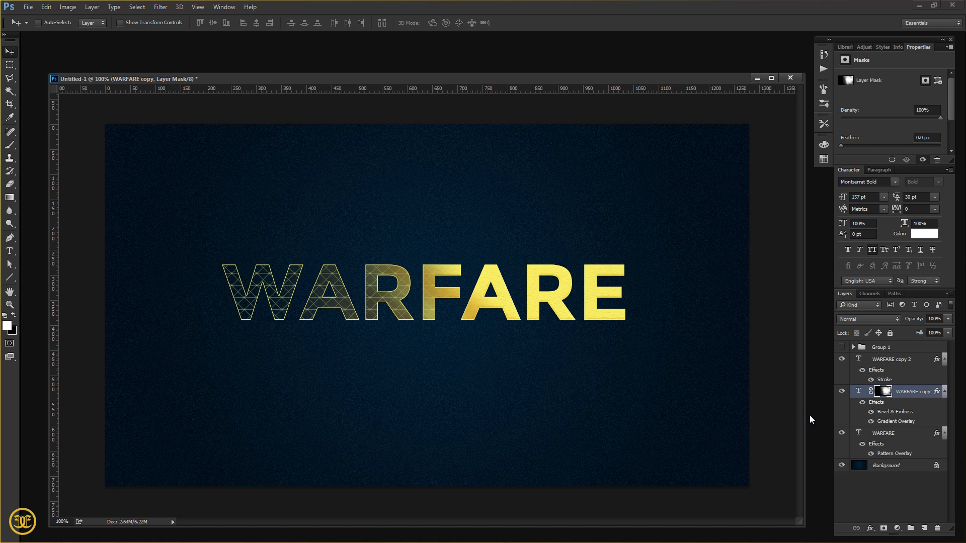
Add a Drop Shadow to the original WARFARE layer, with Use Global Light off, size 21 px, increased distance and moderate opacity.
click(886, 437)
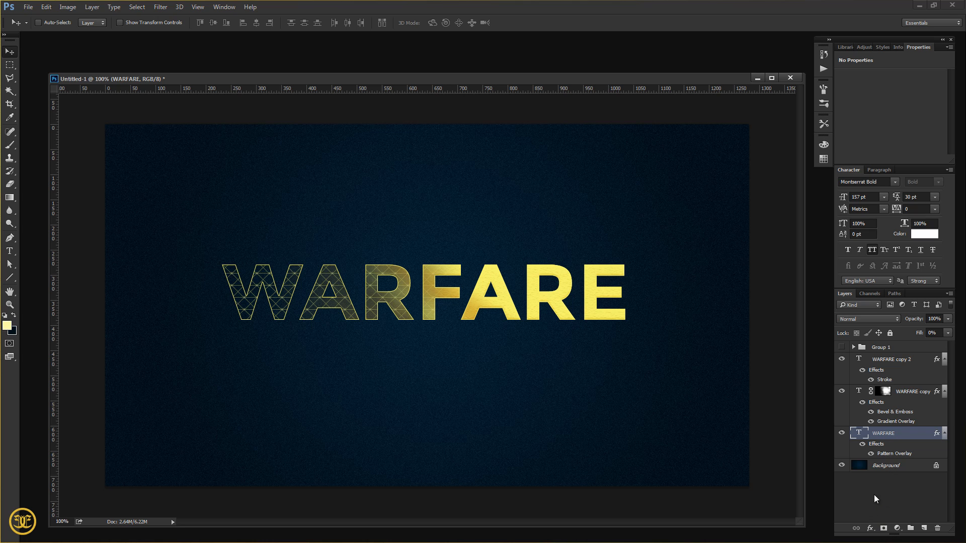
click(869, 529)
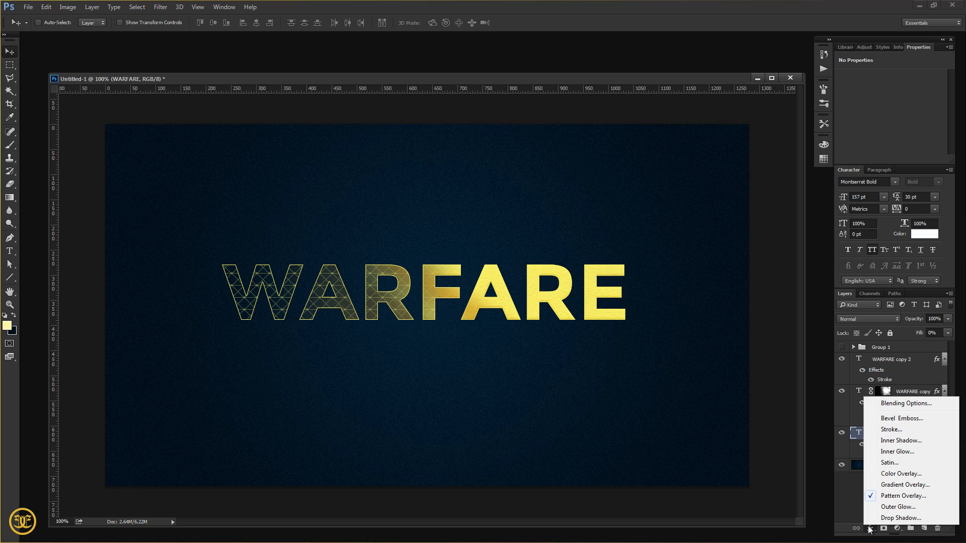
click(880, 518)
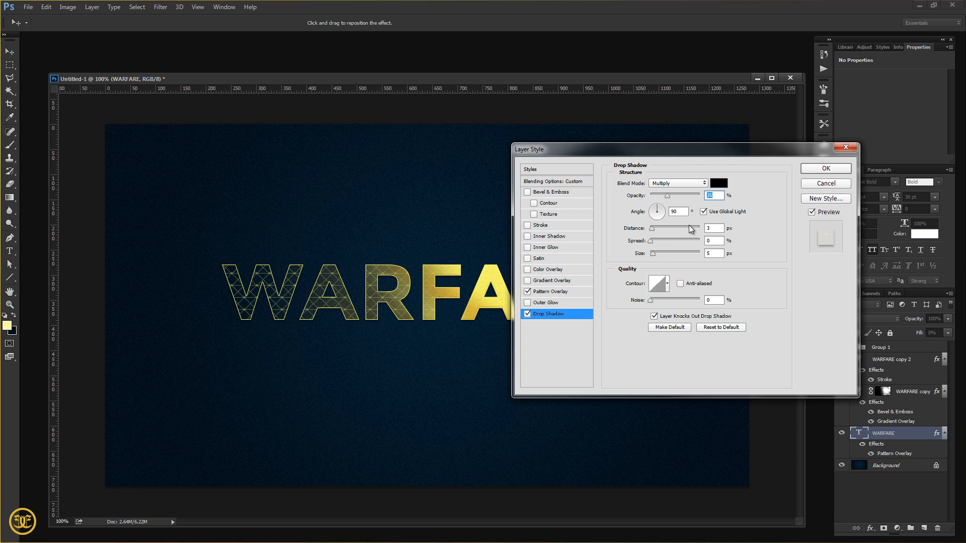
click(703, 211)
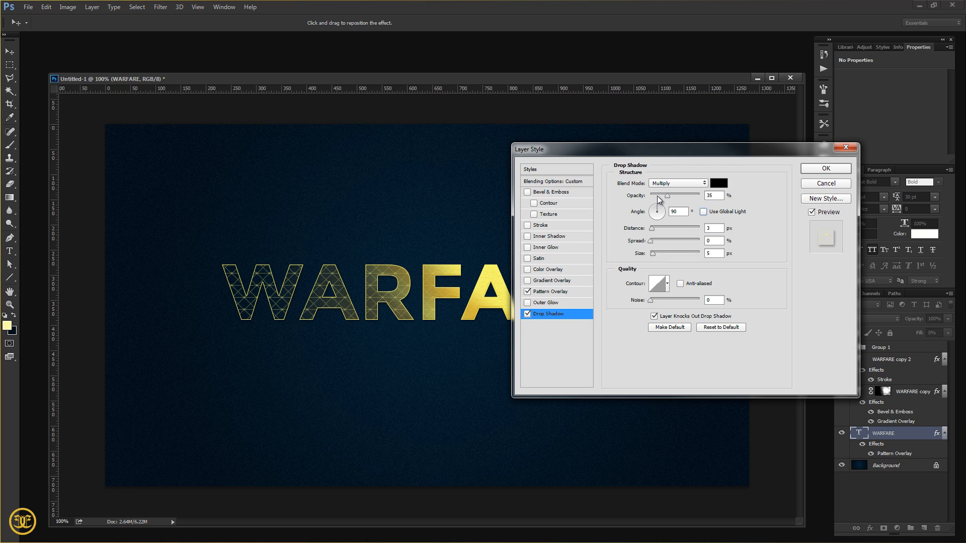
drag(658, 196, 657, 196)
drag(670, 195, 672, 194)
drag(655, 255, 656, 232)
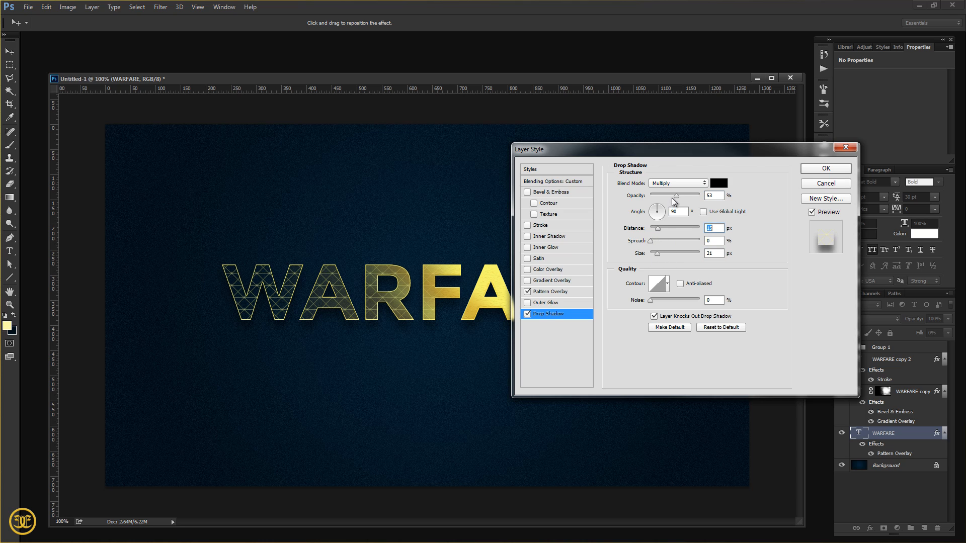
drag(672, 198, 663, 199)
click(822, 170)
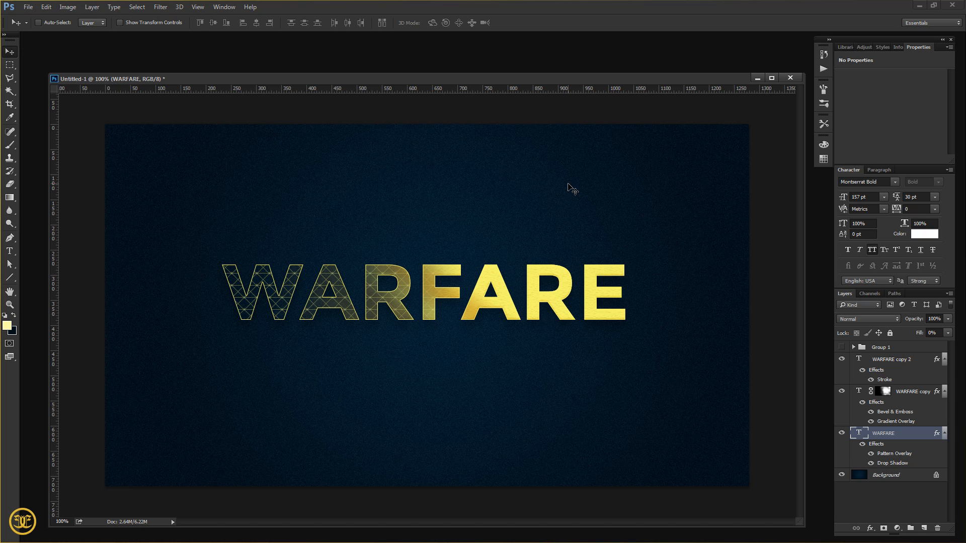
Try replacing the text of all three WARFARE layers with a first name.
double_click(856, 433)
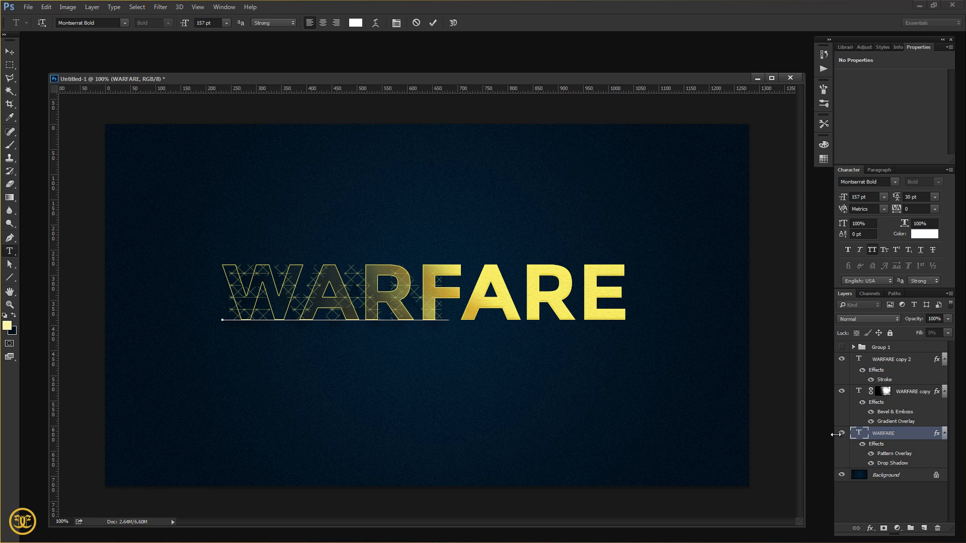
key(ctrl+a)
key(ctrl+c)
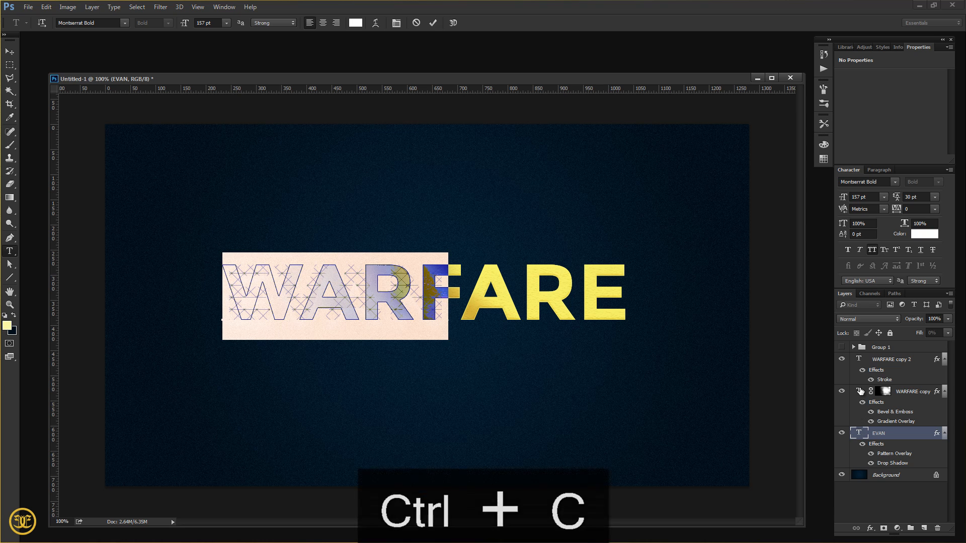
key(ctrl+v)
double_click(859, 359)
key(ctrl+v)
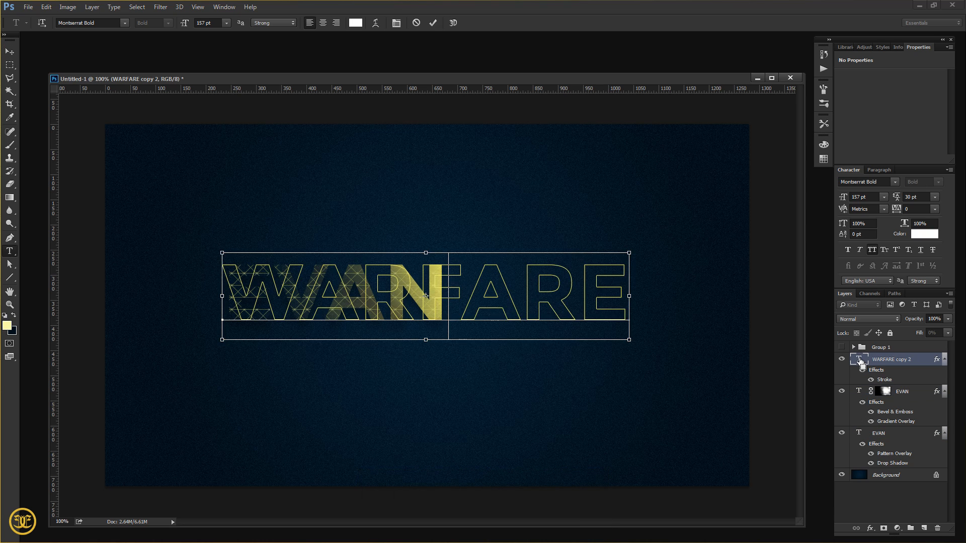
click(11, 52)
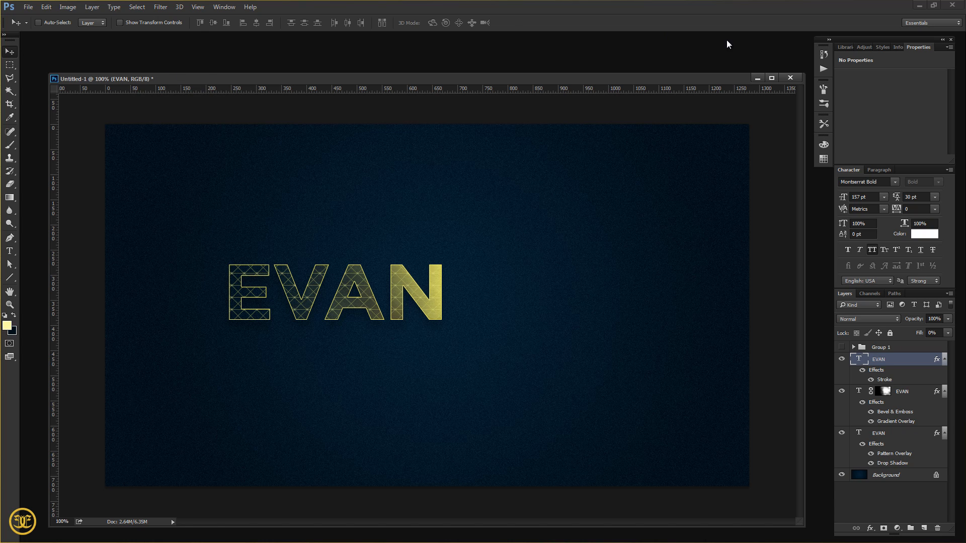
Revert the document history to the Drop Shadow state, undoing the text replacements on the three layers.
click(824, 54)
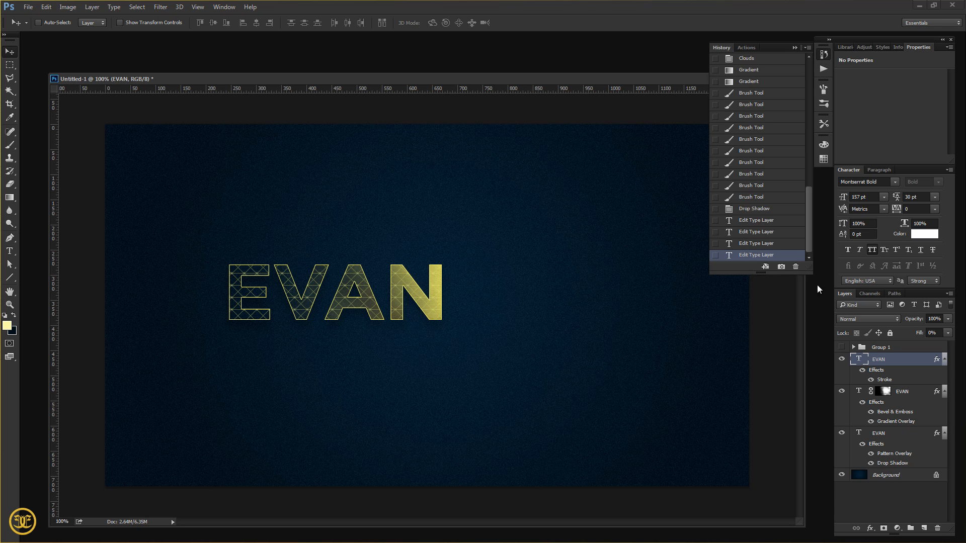
click(755, 221)
click(752, 208)
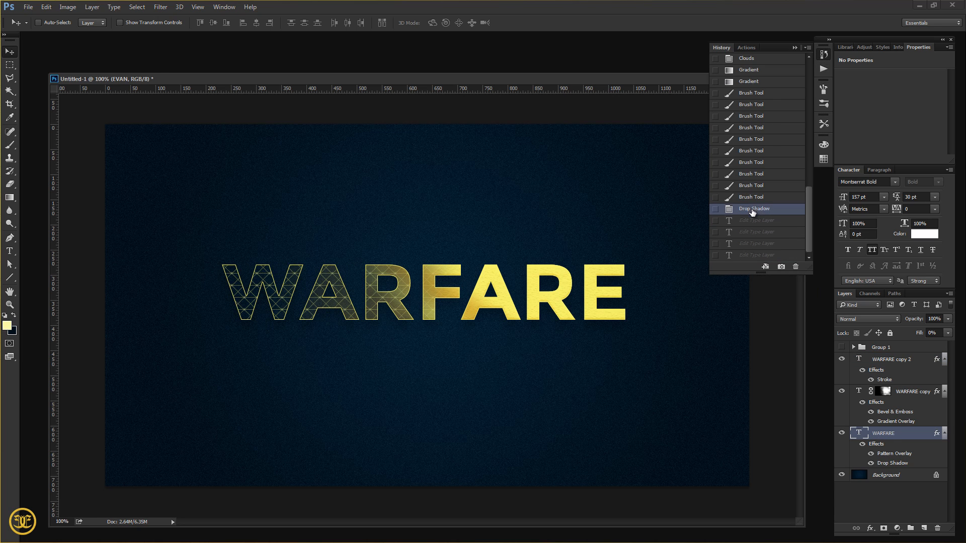
click(794, 48)
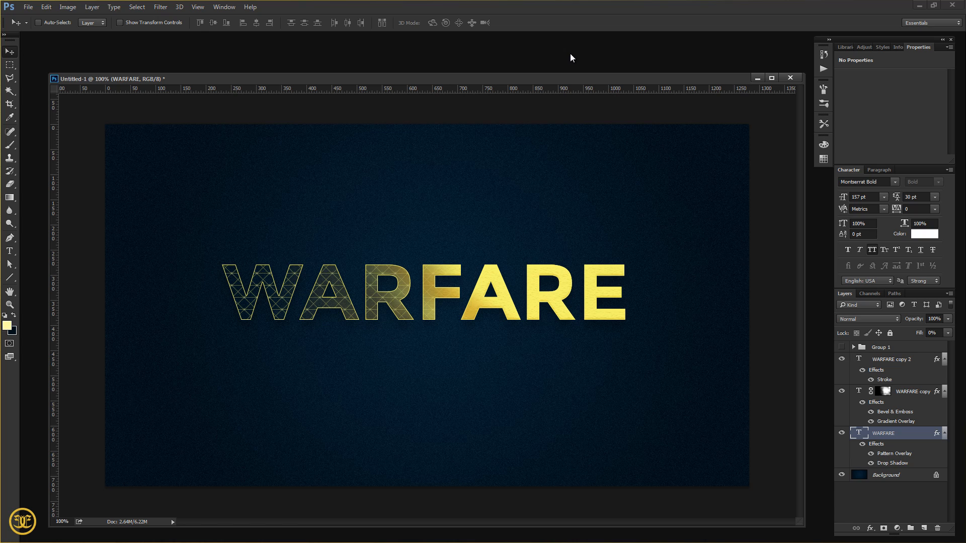